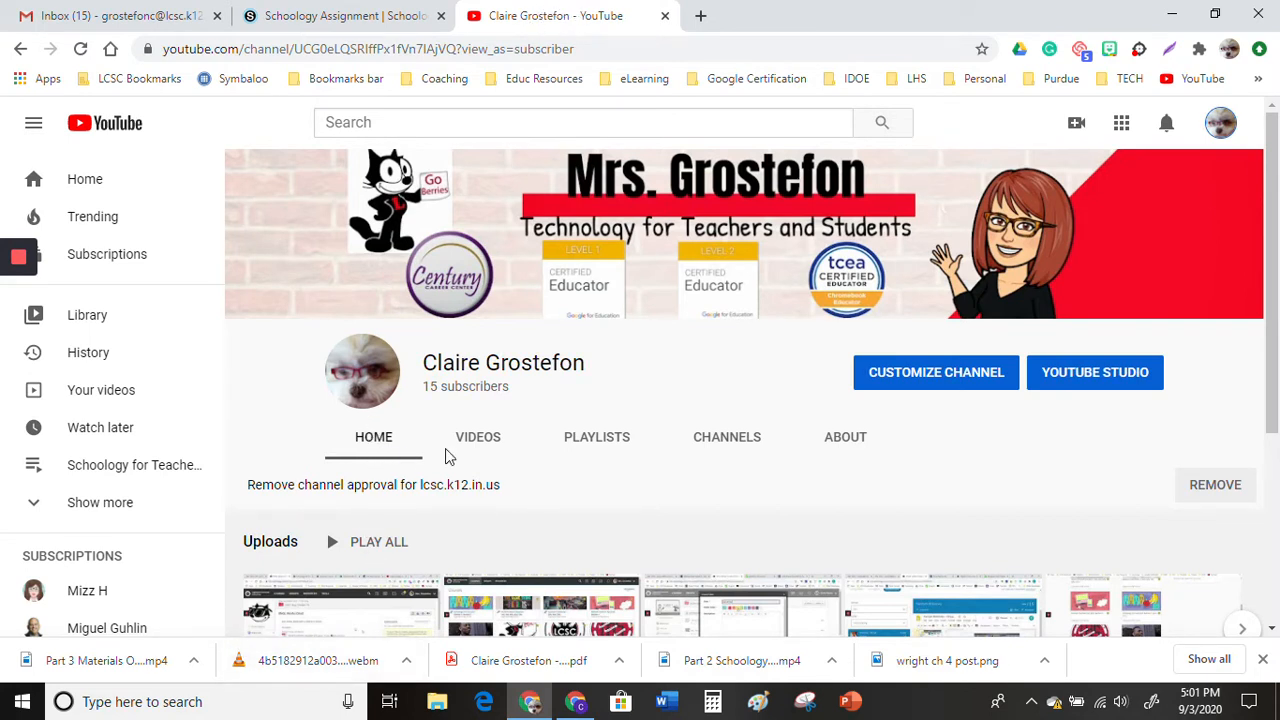
Step: Open the channel's Schoology for Teachers playlist on YouTube and look through its videos
left_click(590, 447)
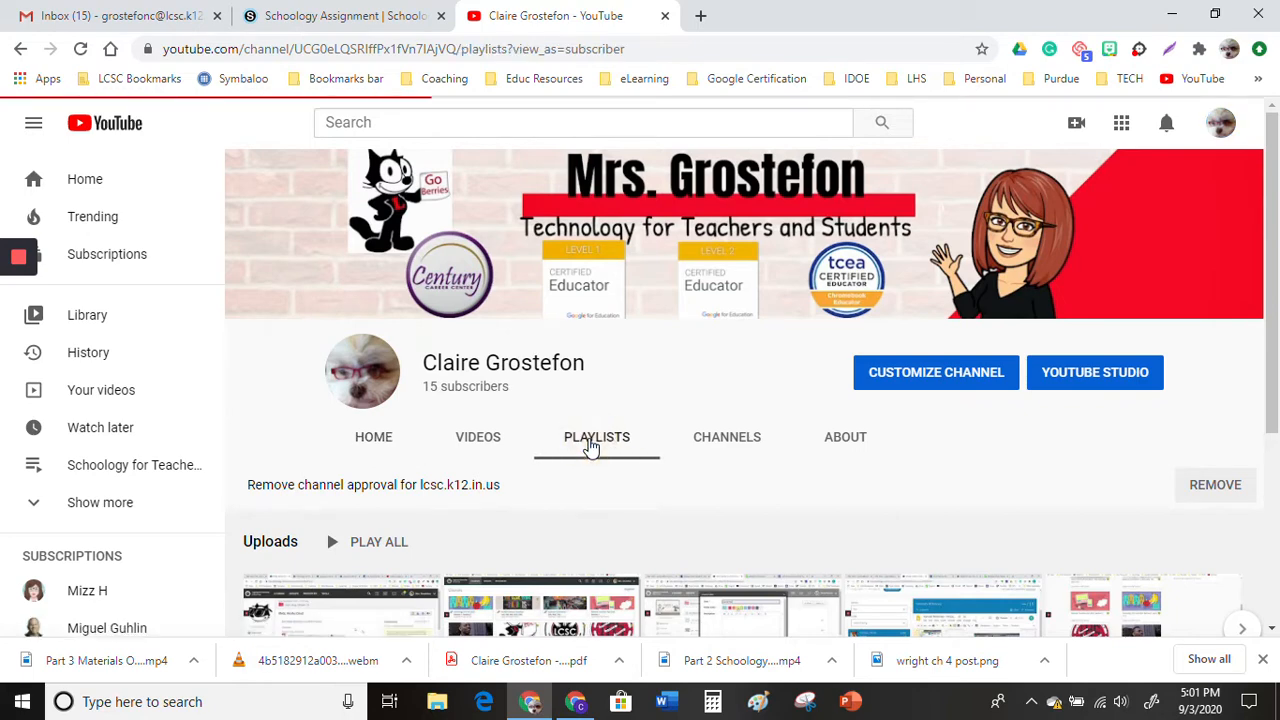
scroll(665, 510, "down", 3)
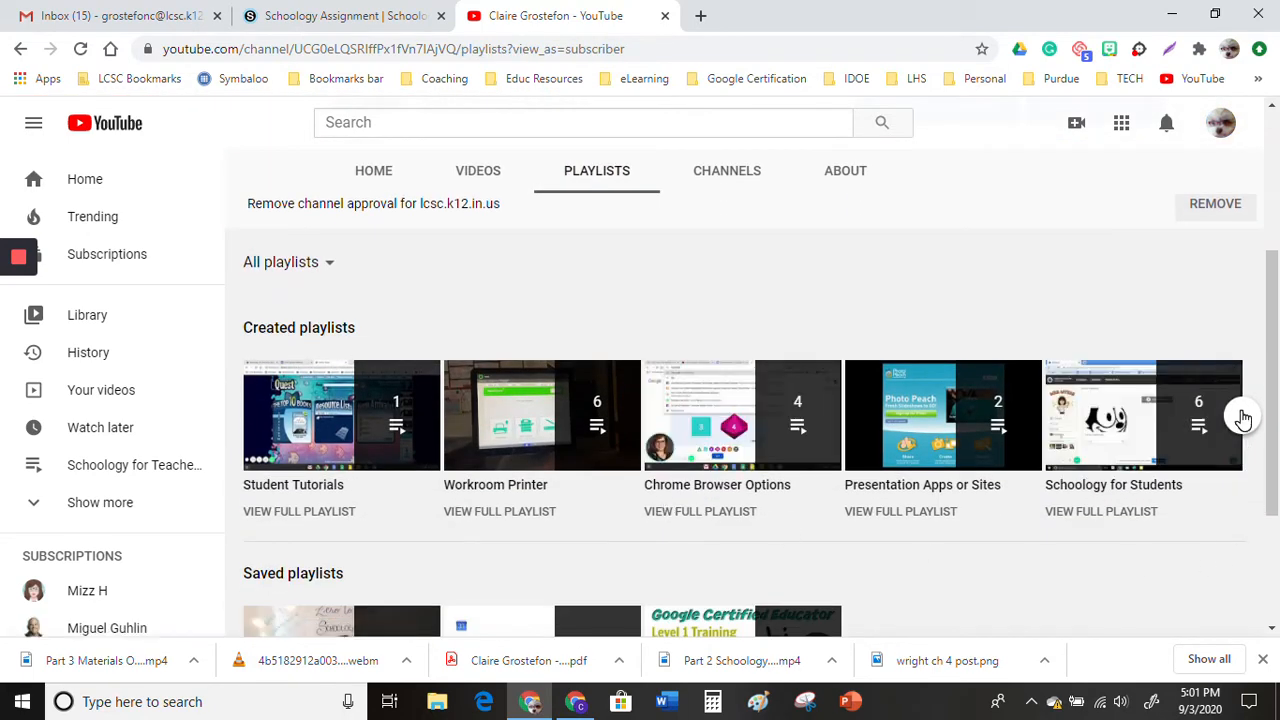
left_click(1243, 418)
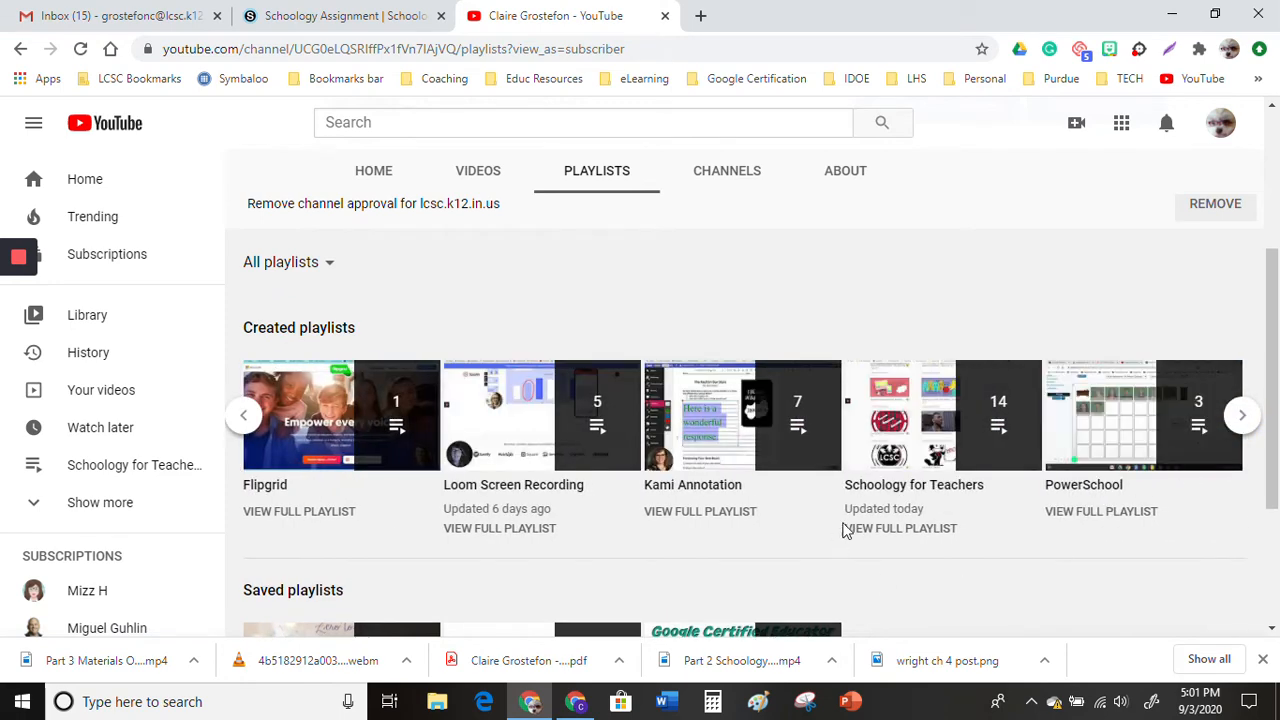
left_click(877, 530)
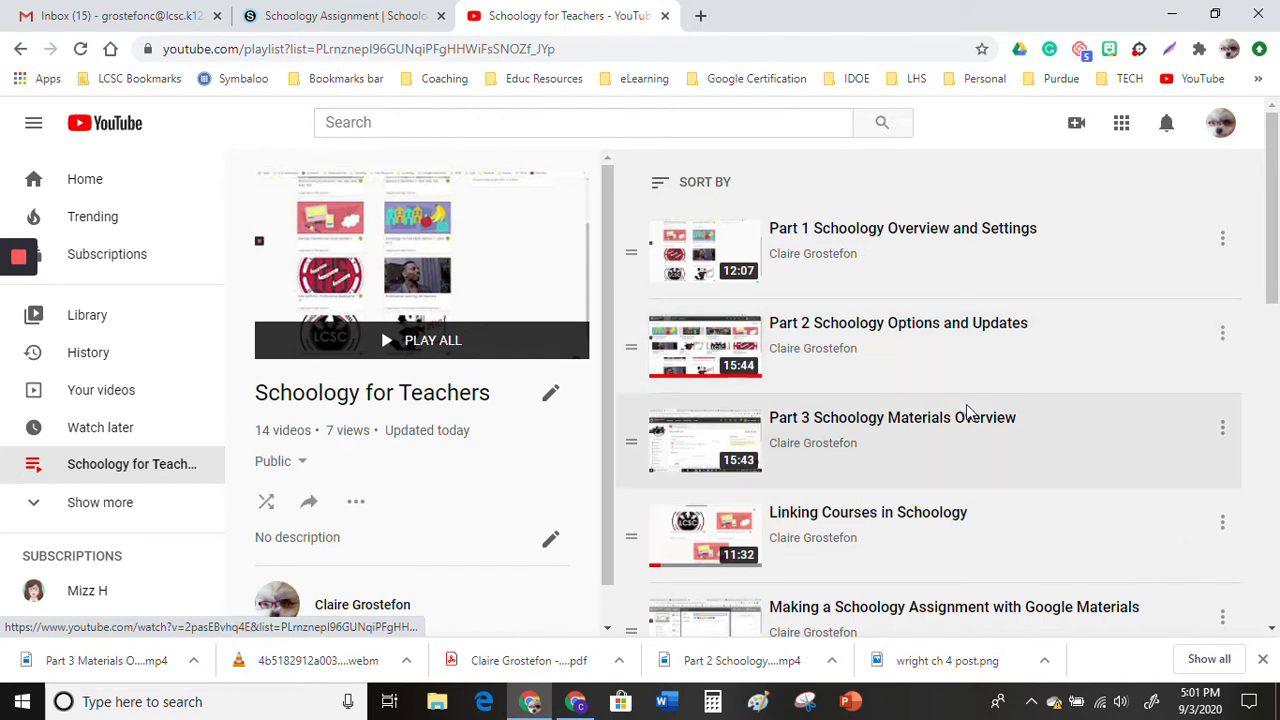
scroll(973, 414, "down", 1)
scroll(971, 414, "down", 2)
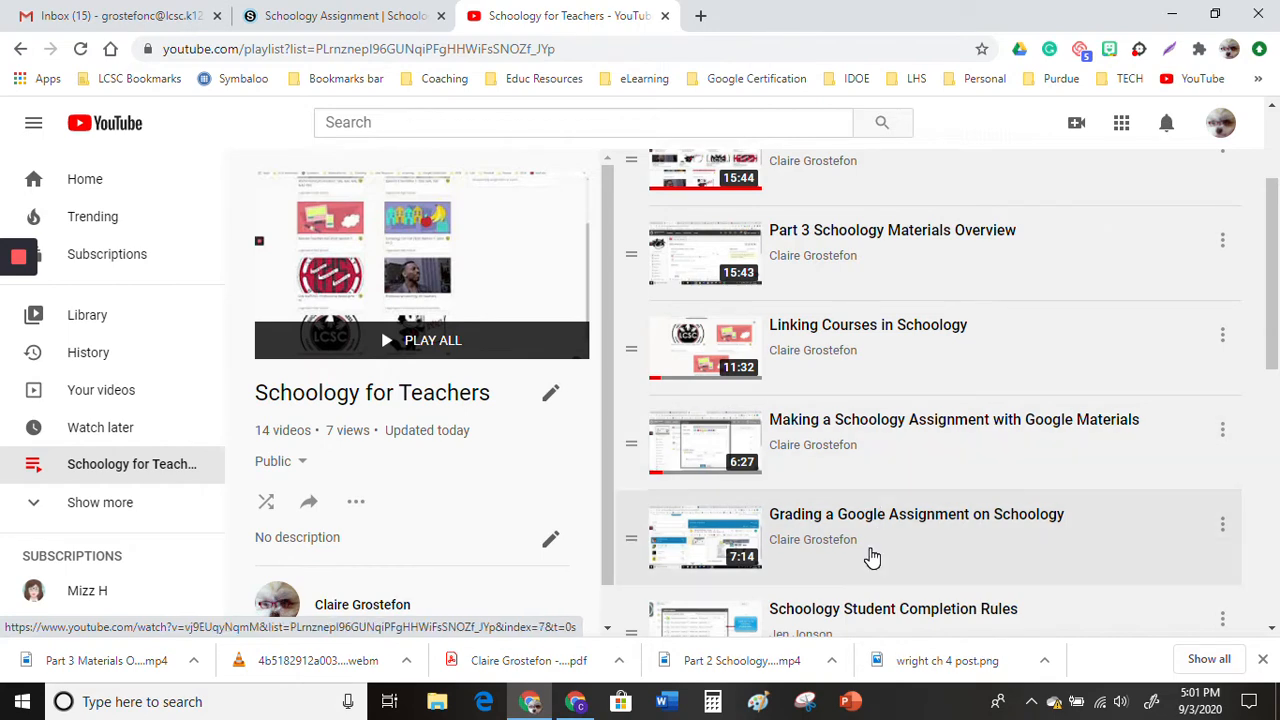
Step: Switch to Schoology and open the materials of the Schoology 101 Fall 2020 course
left_click(301, 20)
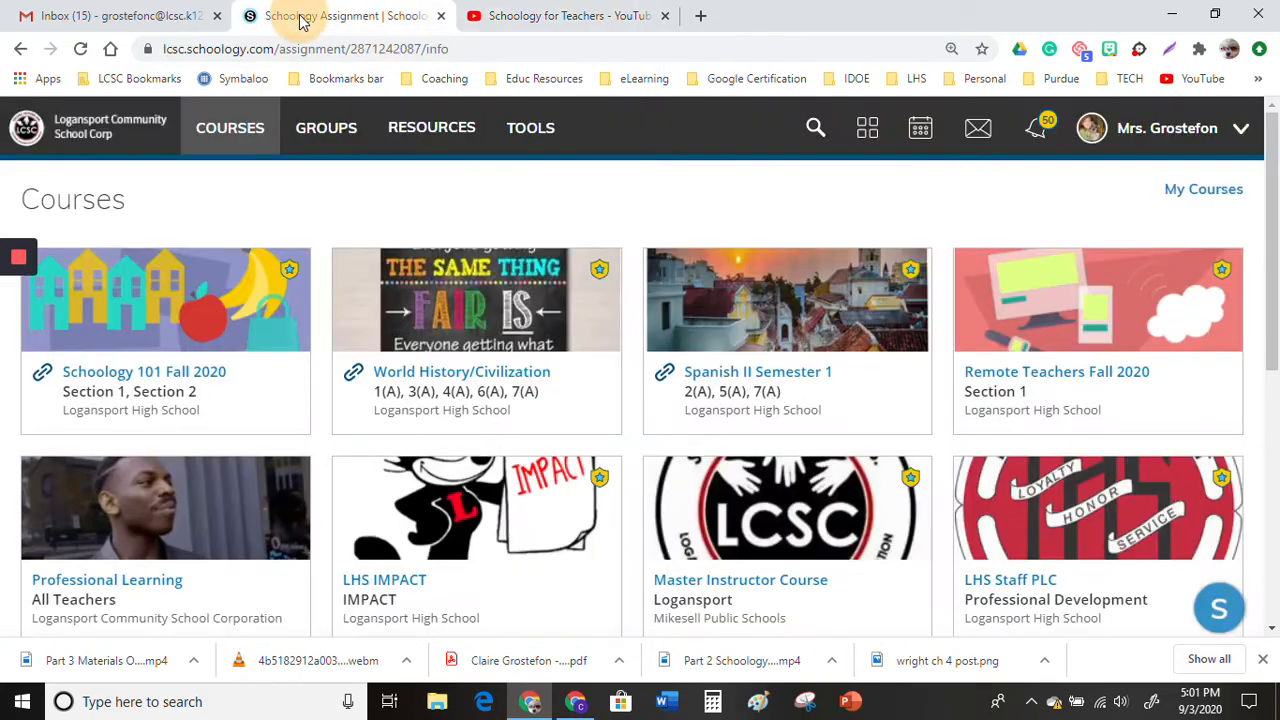
left_click(140, 314)
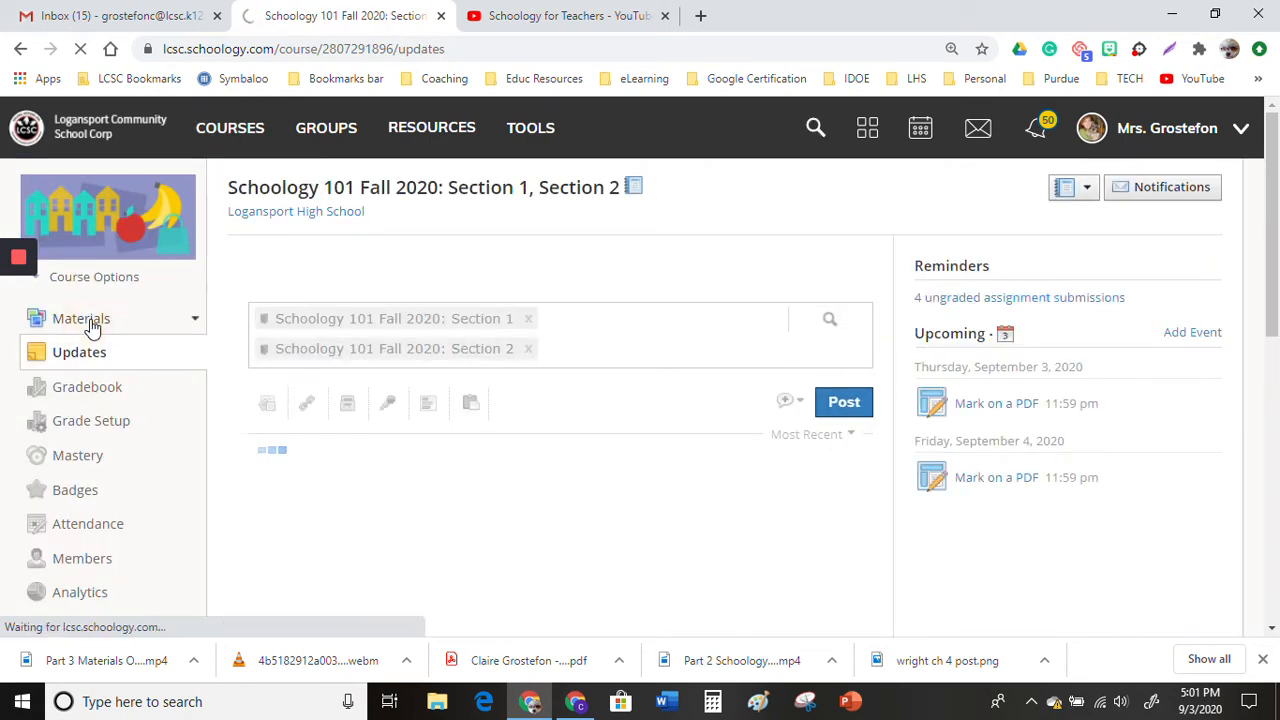
left_click(91, 328)
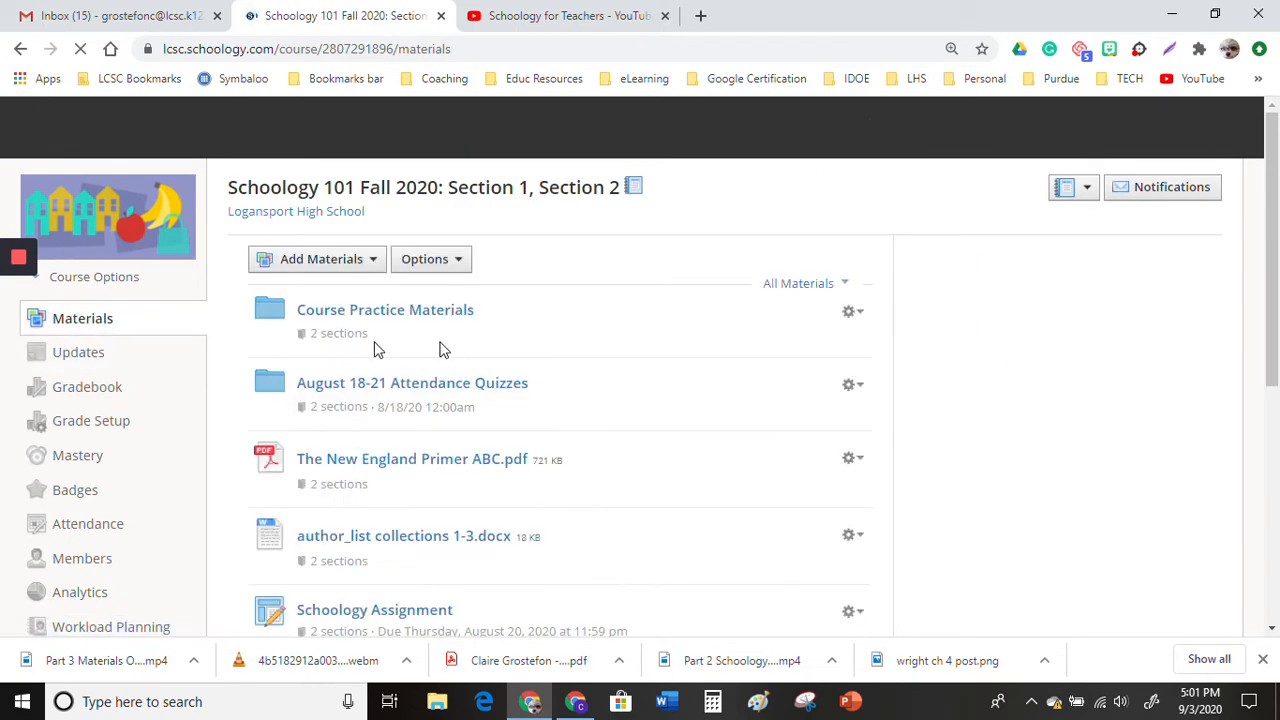
Step: Edit the Schoology Assignment and enter the description "Submit something from your computer."
scroll(495, 375, "down", 2)
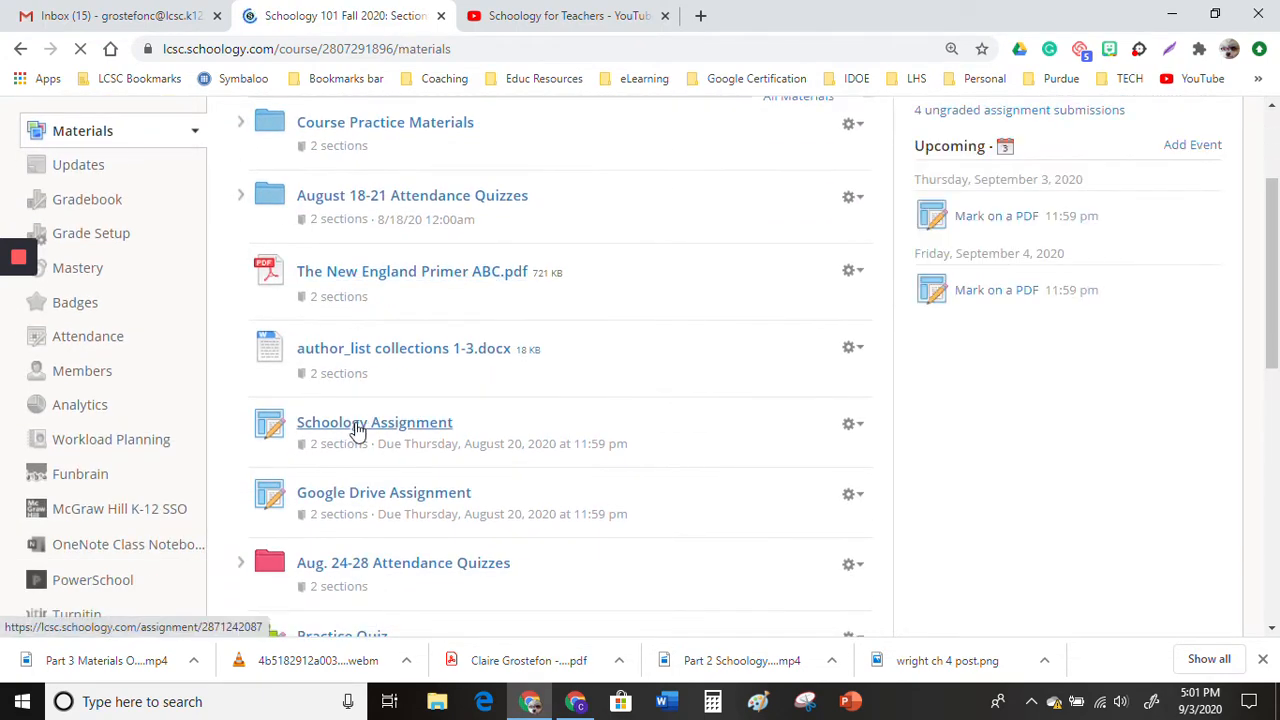
left_click(853, 426)
left_click(860, 455)
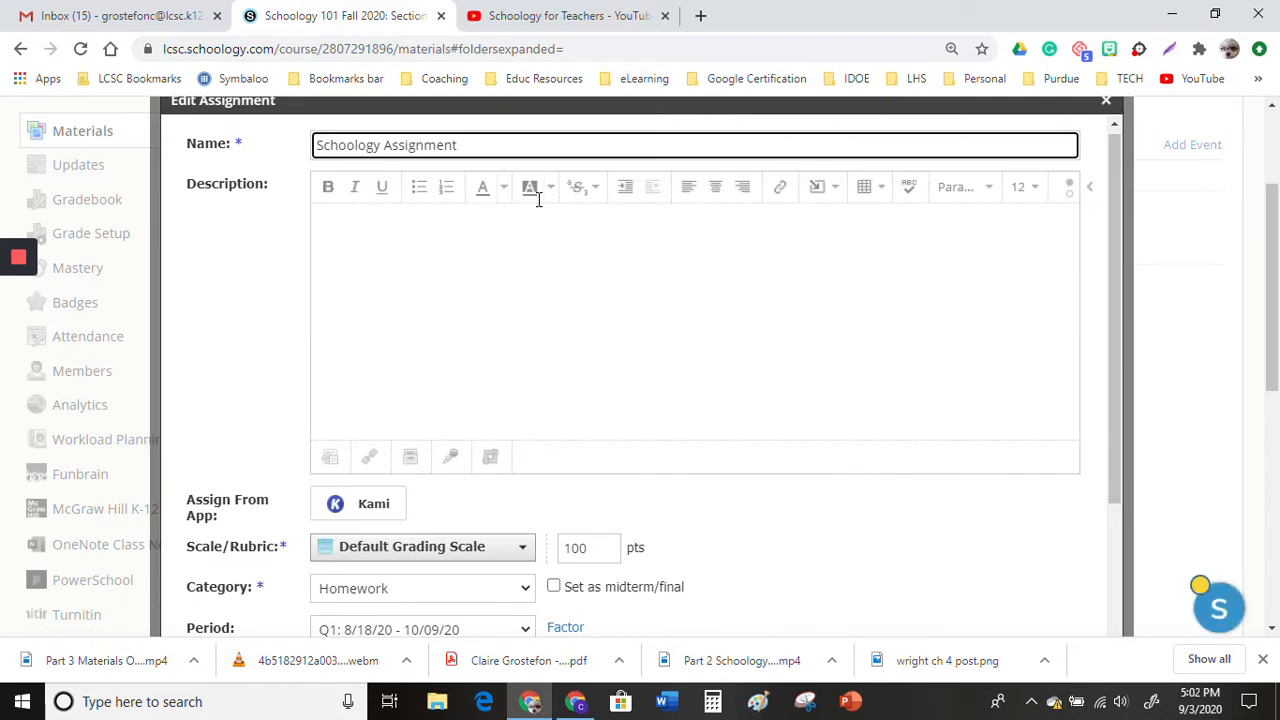
left_click(372, 234)
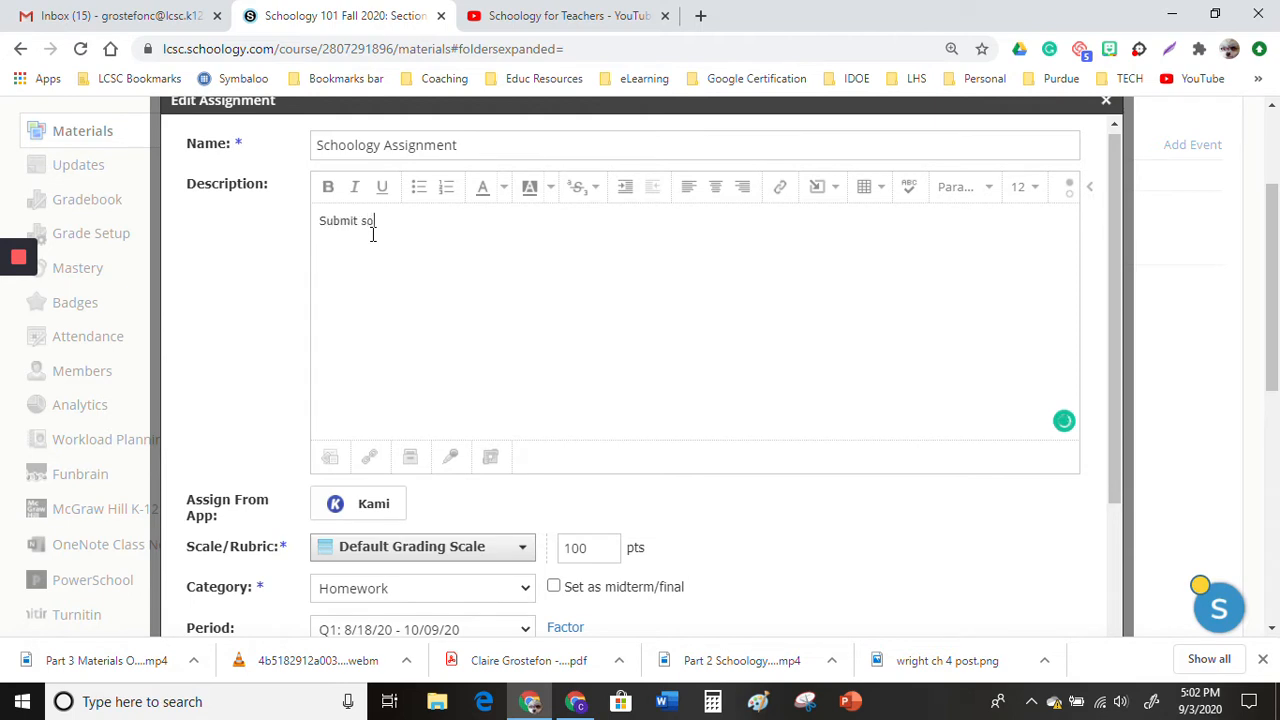
type("Submit something from your computer.")
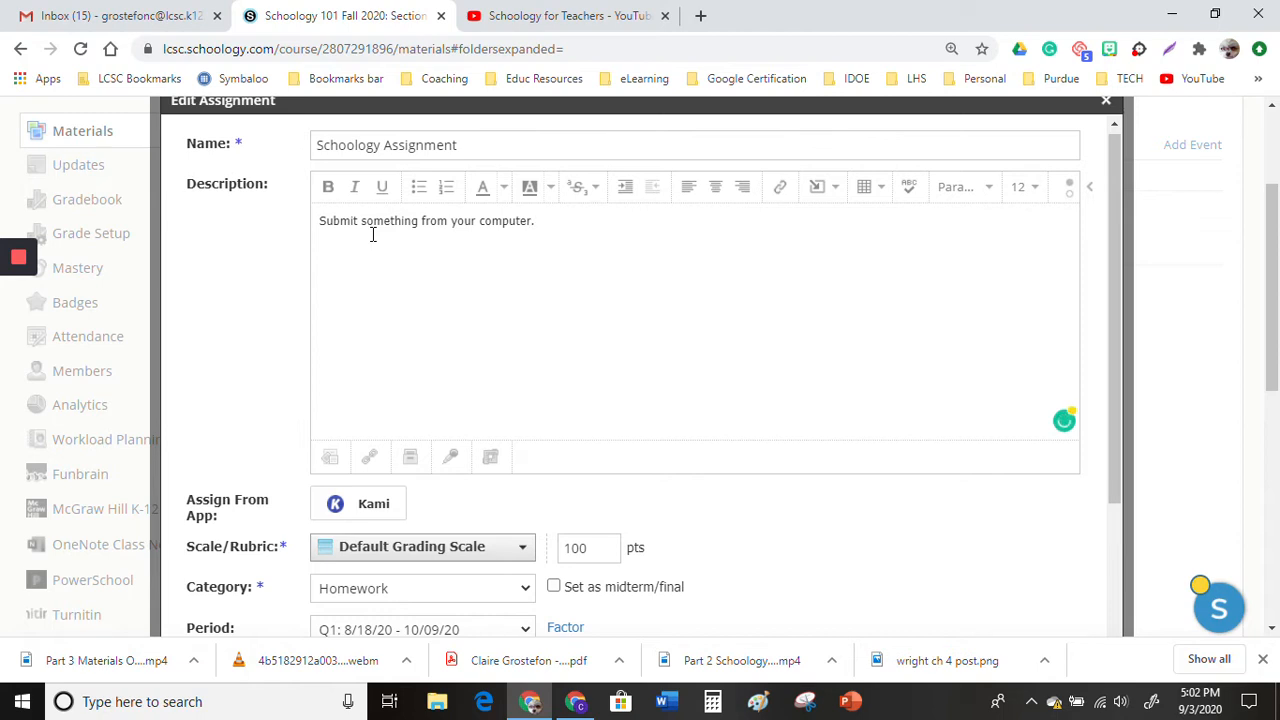
Step: Attach the file CurrentProjectsOutline from the Documents folder to the assignment
scroll(549, 356, "down", 1)
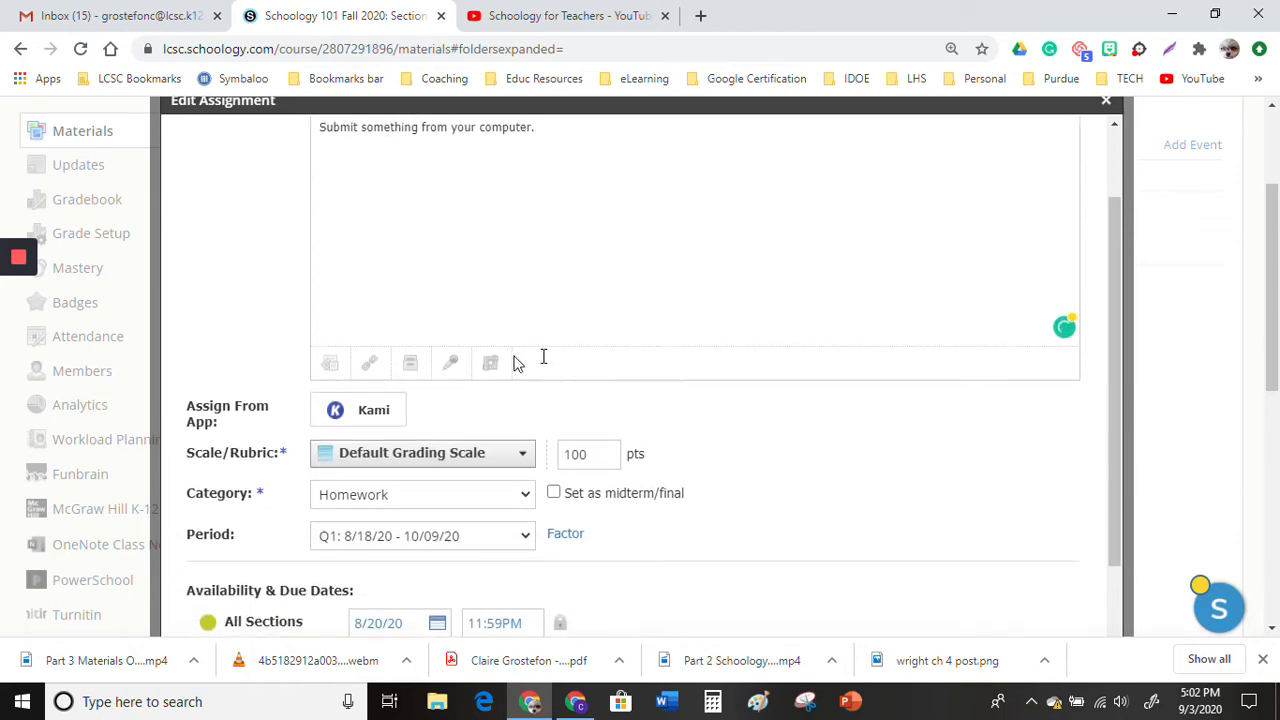
left_click(331, 366)
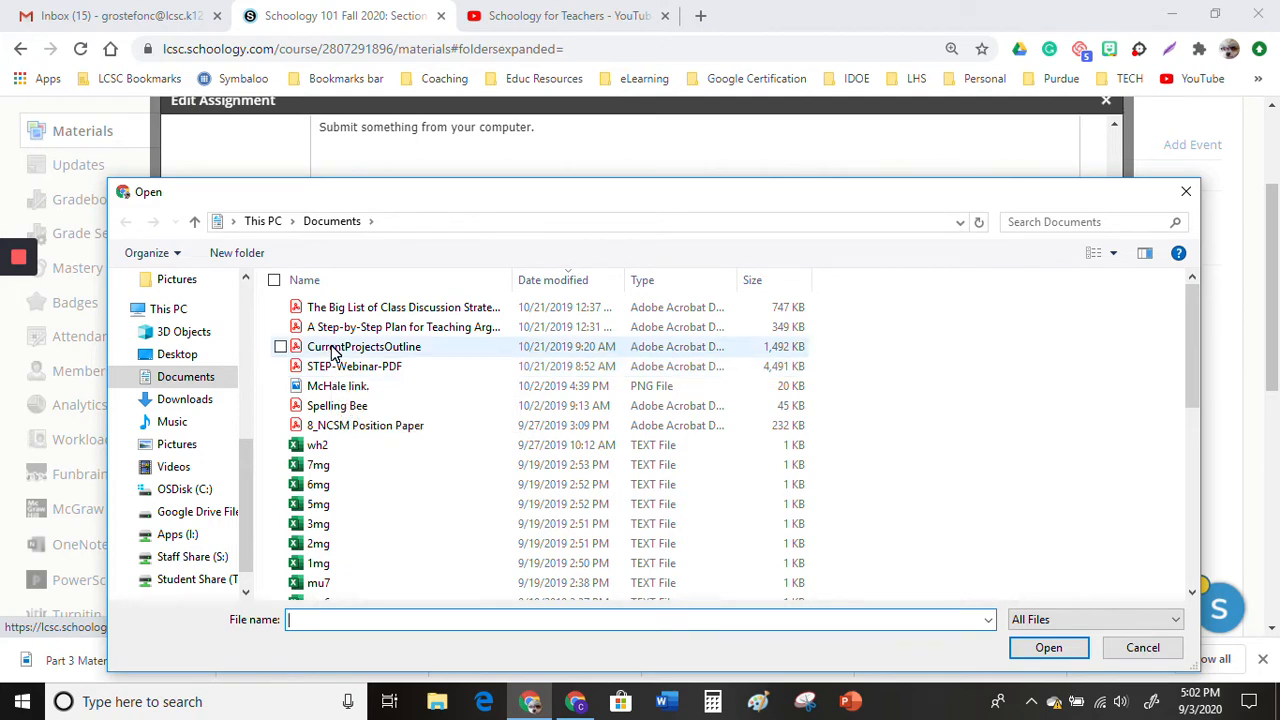
left_click(333, 348)
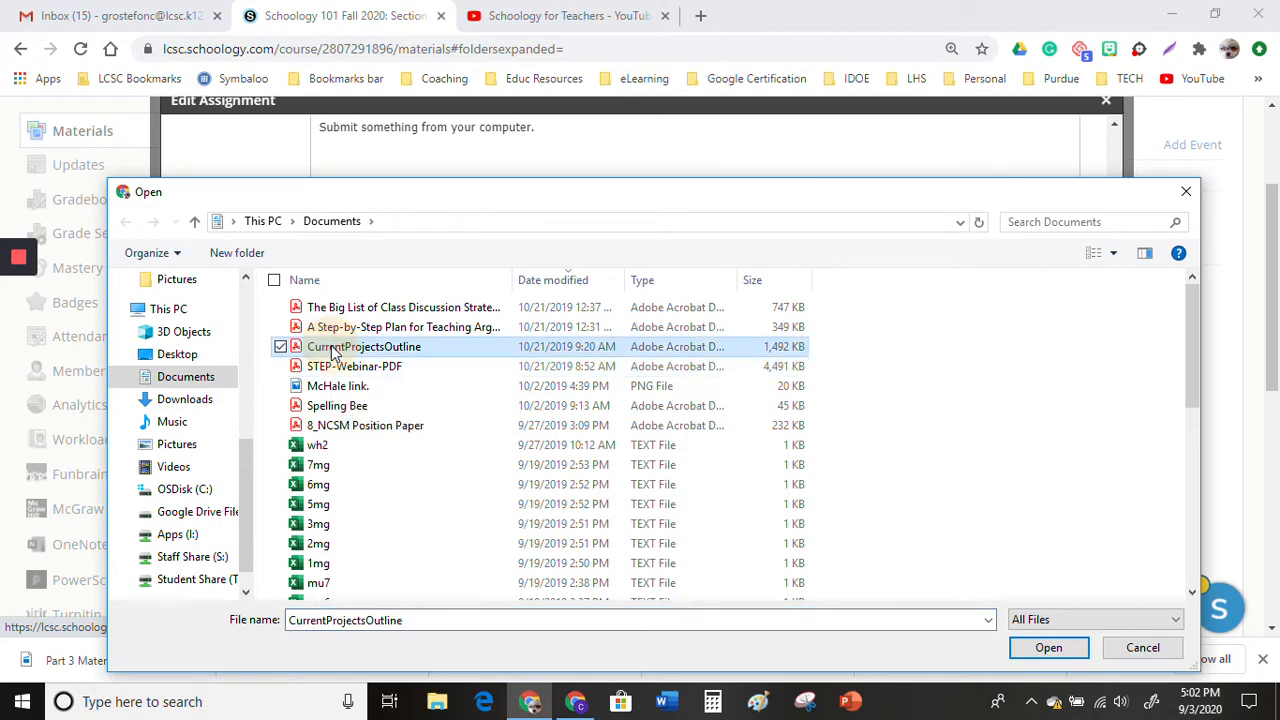
left_click(1047, 648)
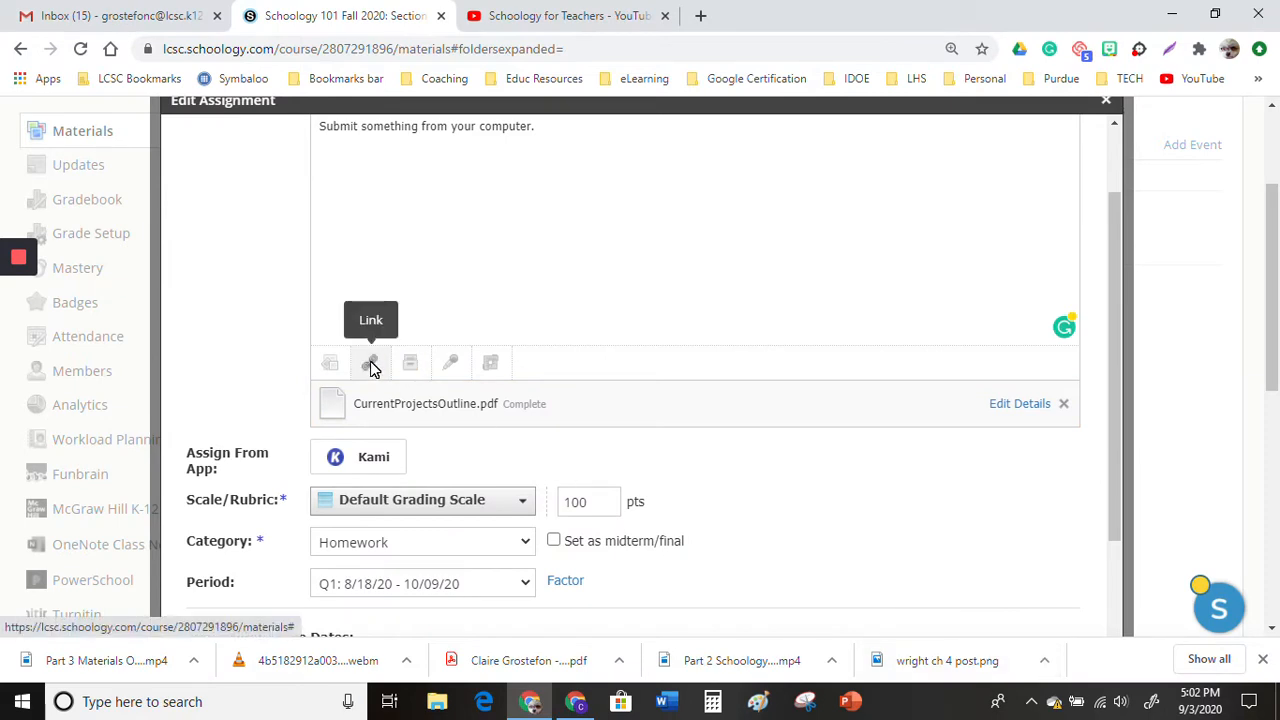
Step: Set the assignment's point value to 10
scroll(797, 534, "down", 1)
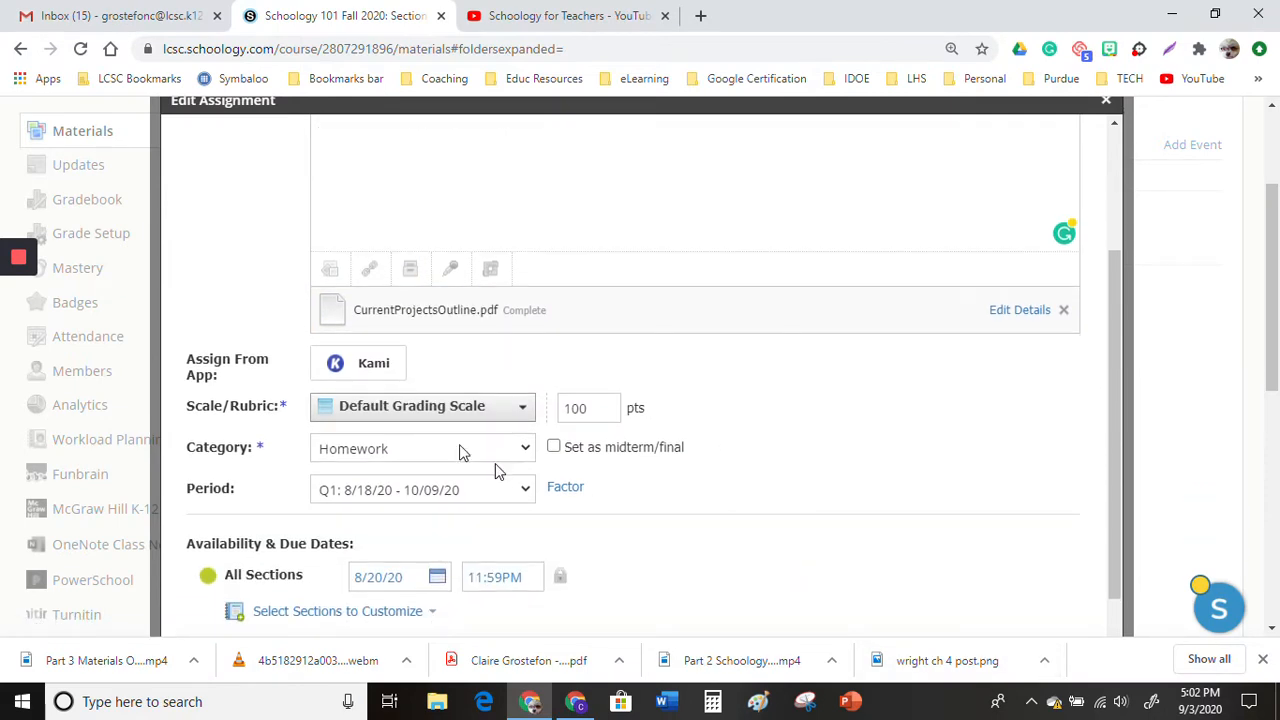
mouse_move(345, 362)
left_click(592, 409)
key("BackSpace")
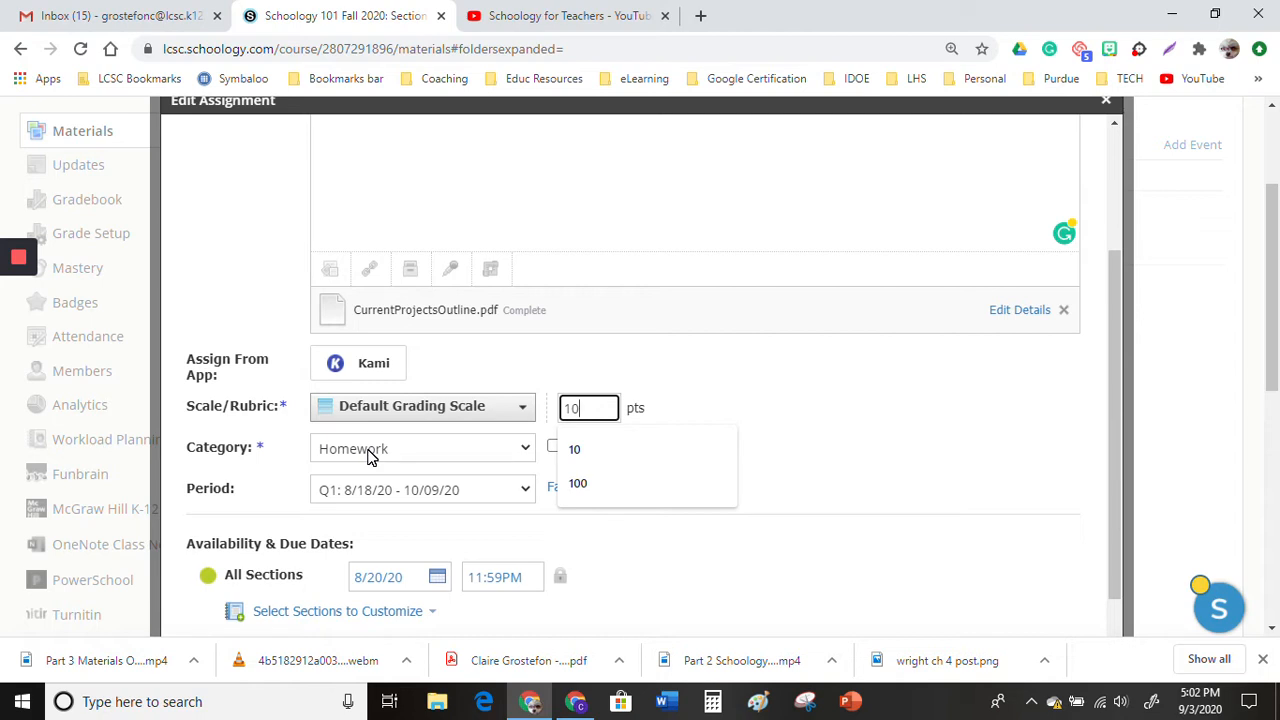
left_click(838, 437)
Step: Set the assignment's due date for all sections to 9/04/20 and save the changes
scroll(840, 437, "down", 1)
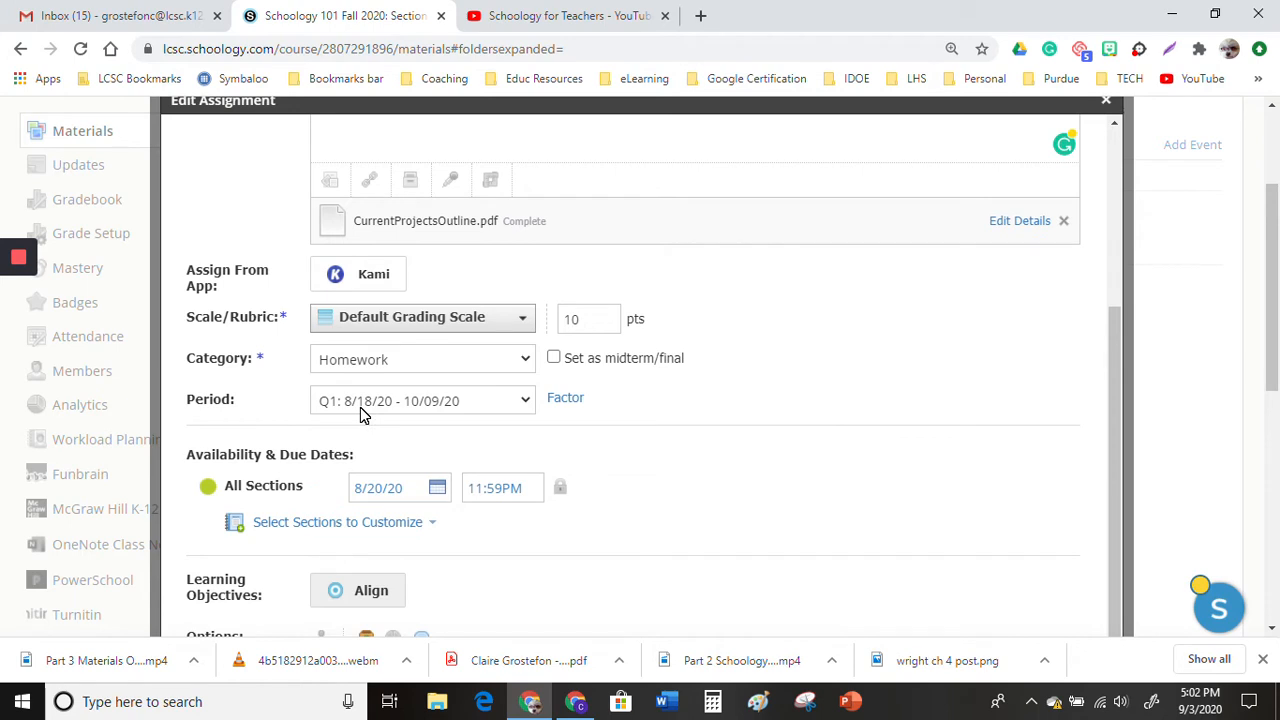
scroll(683, 491, "down", 1)
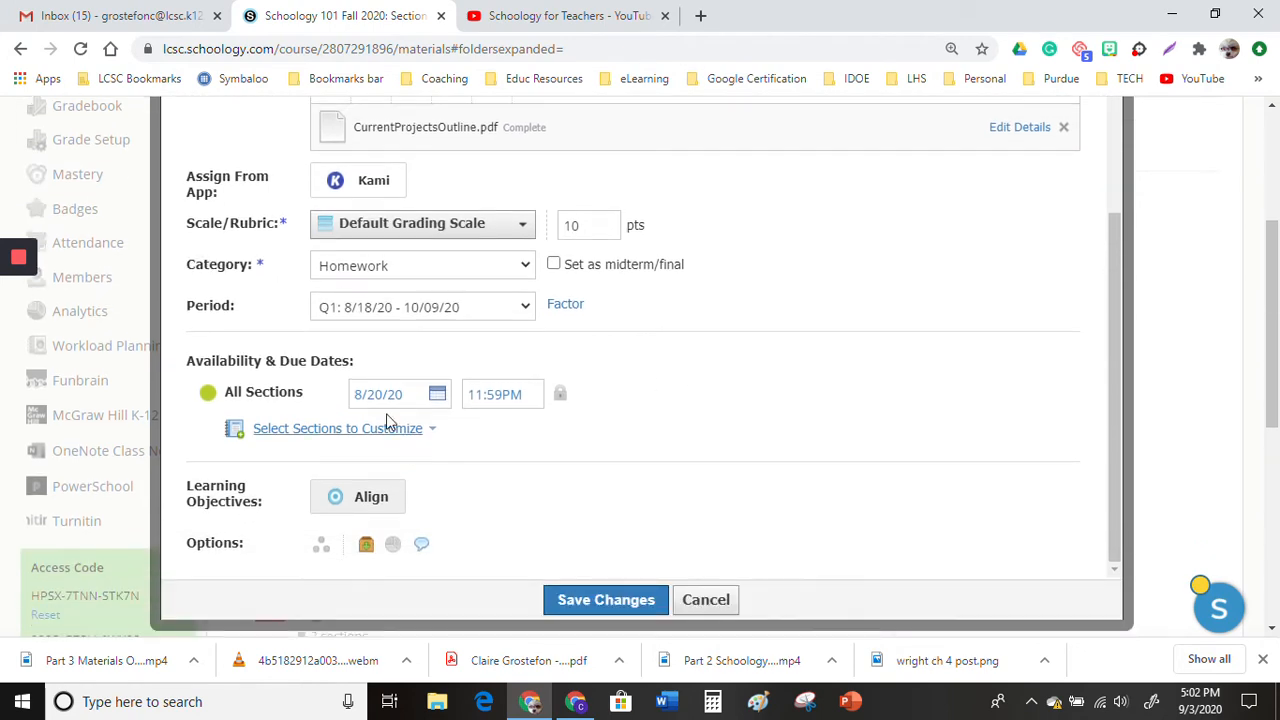
left_click(440, 396)
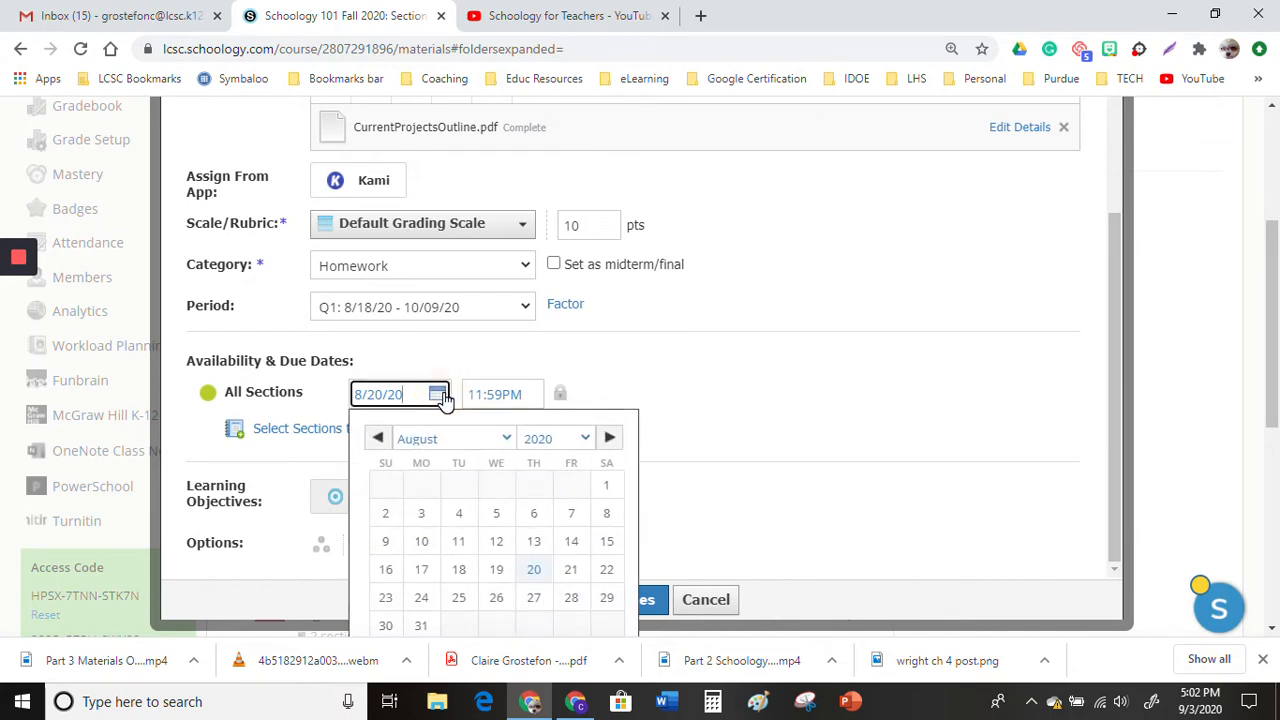
left_click(607, 439)
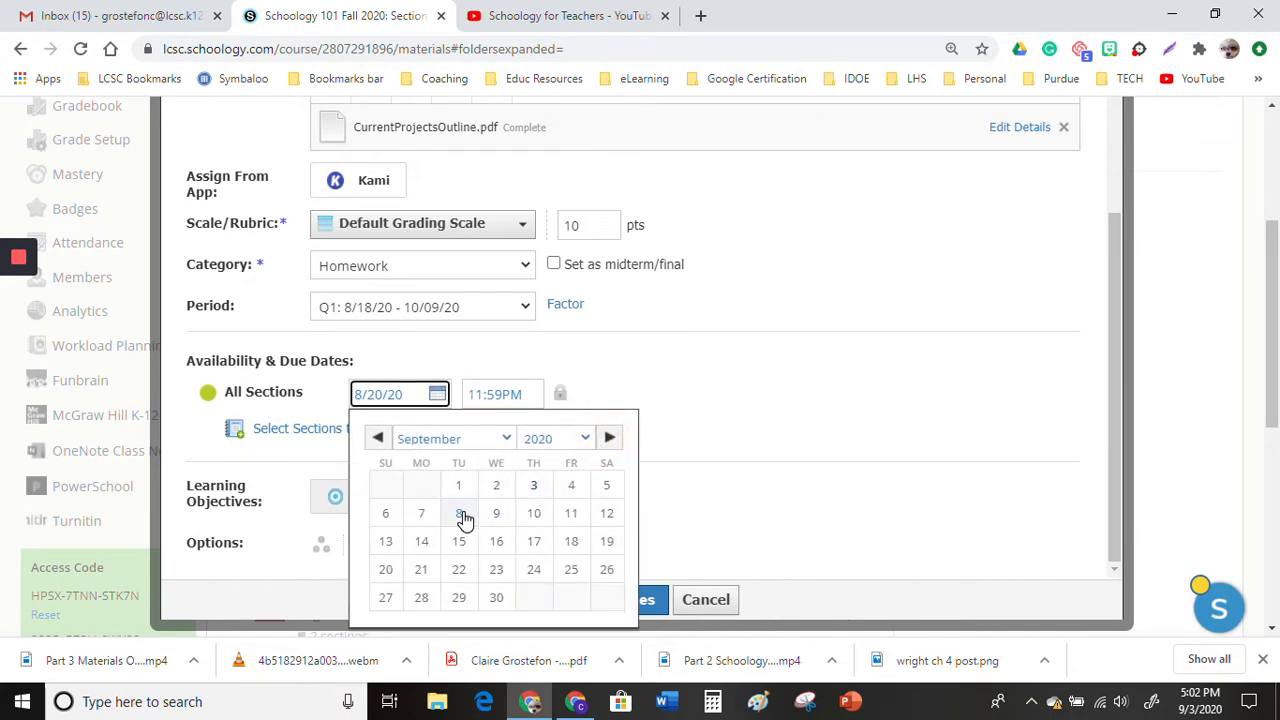
left_click(569, 487)
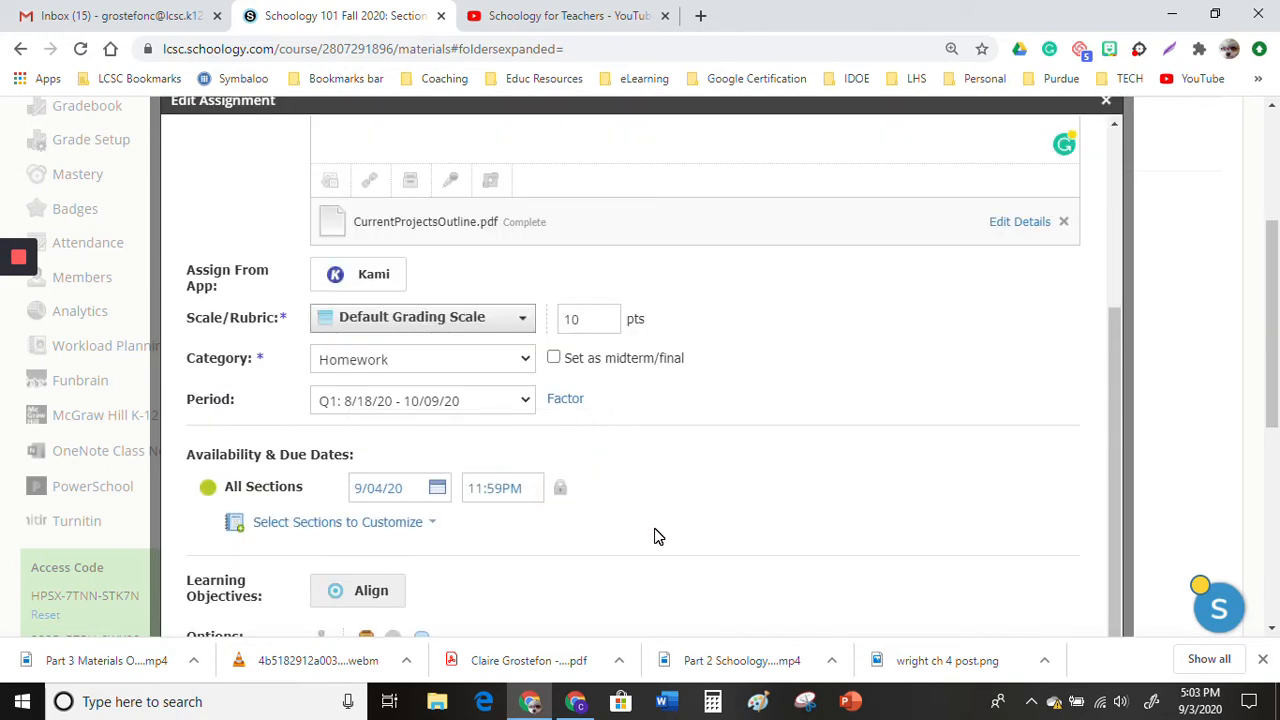
scroll(655, 537, "down", 3)
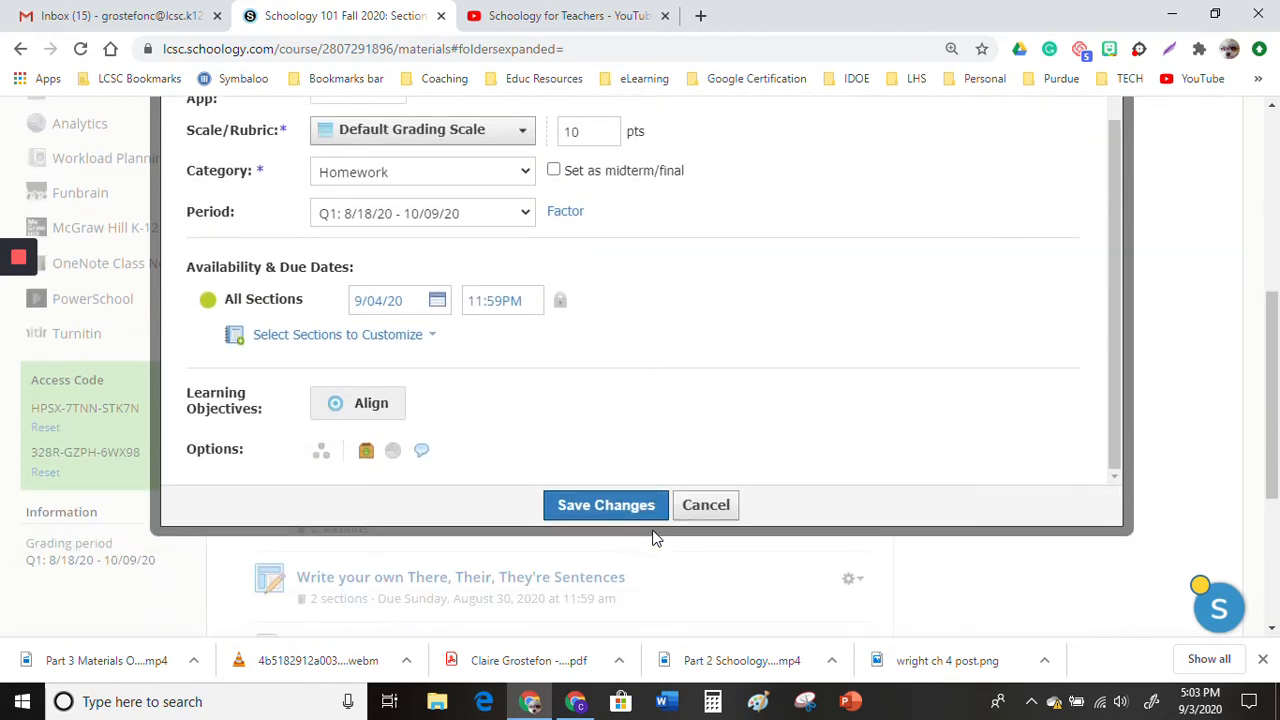
left_click(578, 510)
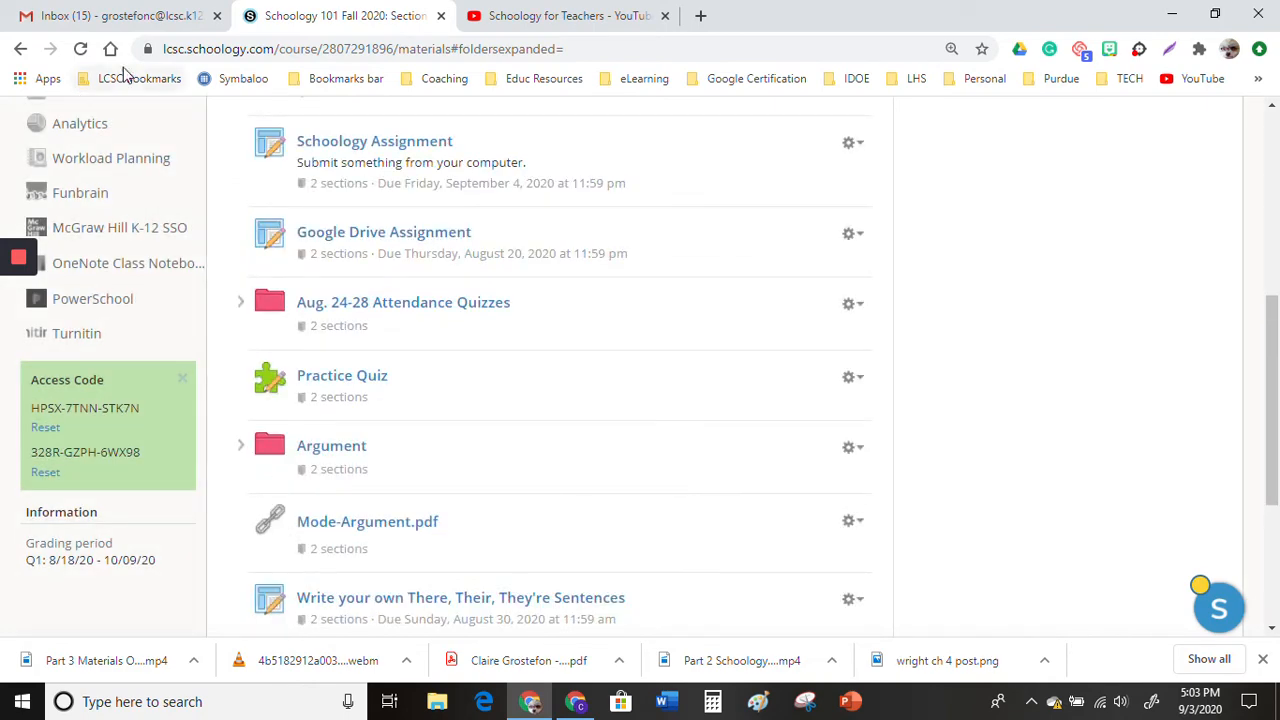
Step: Look at the options for adding new materials to the course, and reload the materials page
scroll(380, 182, "up", 5)
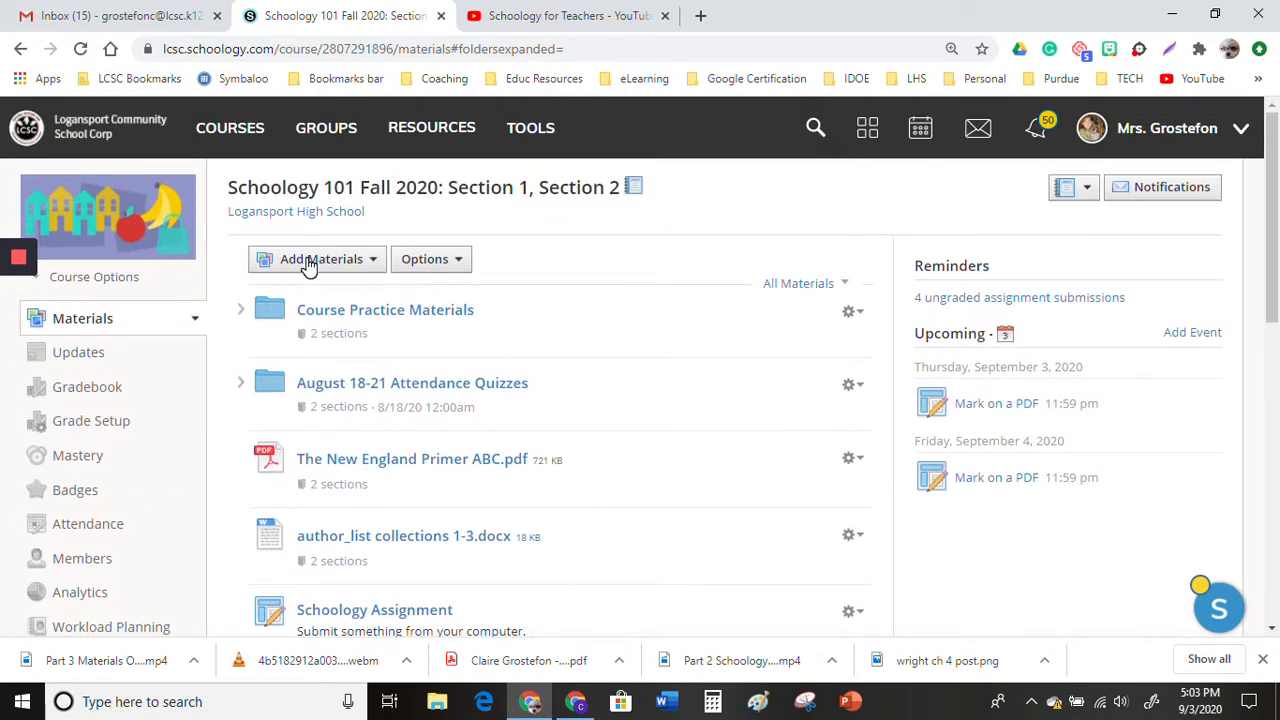
left_click(308, 264)
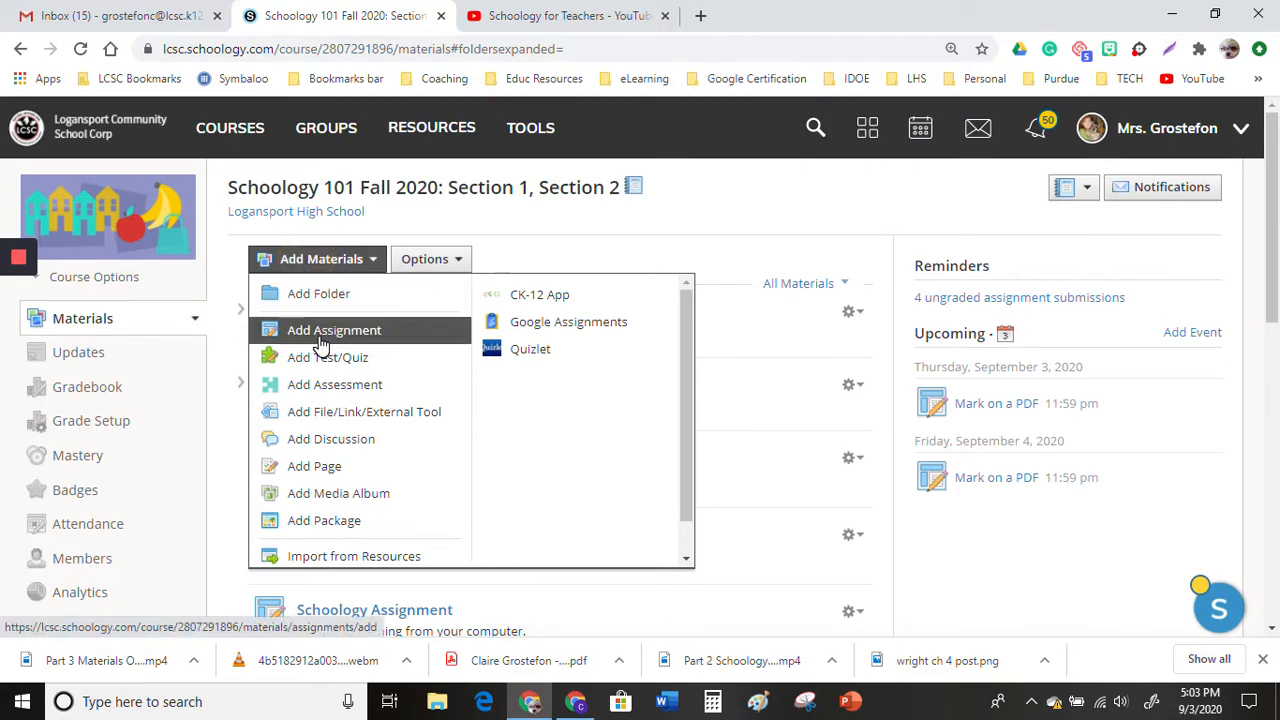
left_click(703, 256)
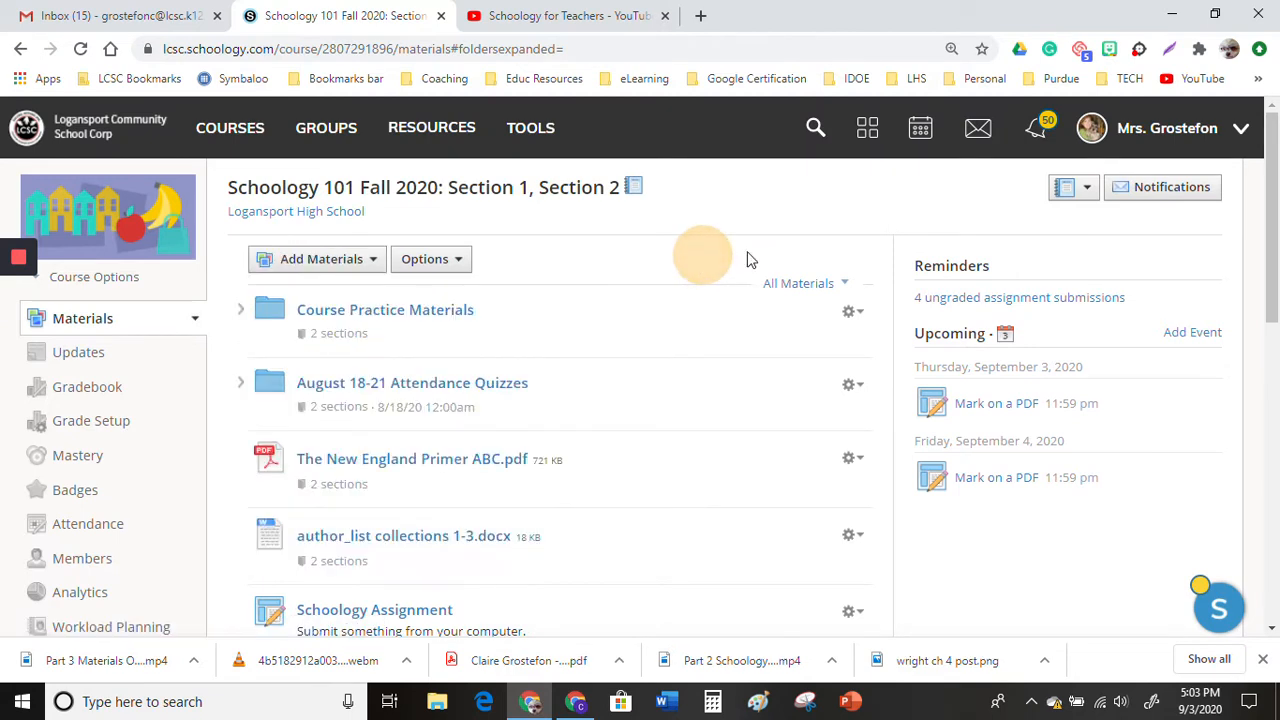
left_click(80, 50)
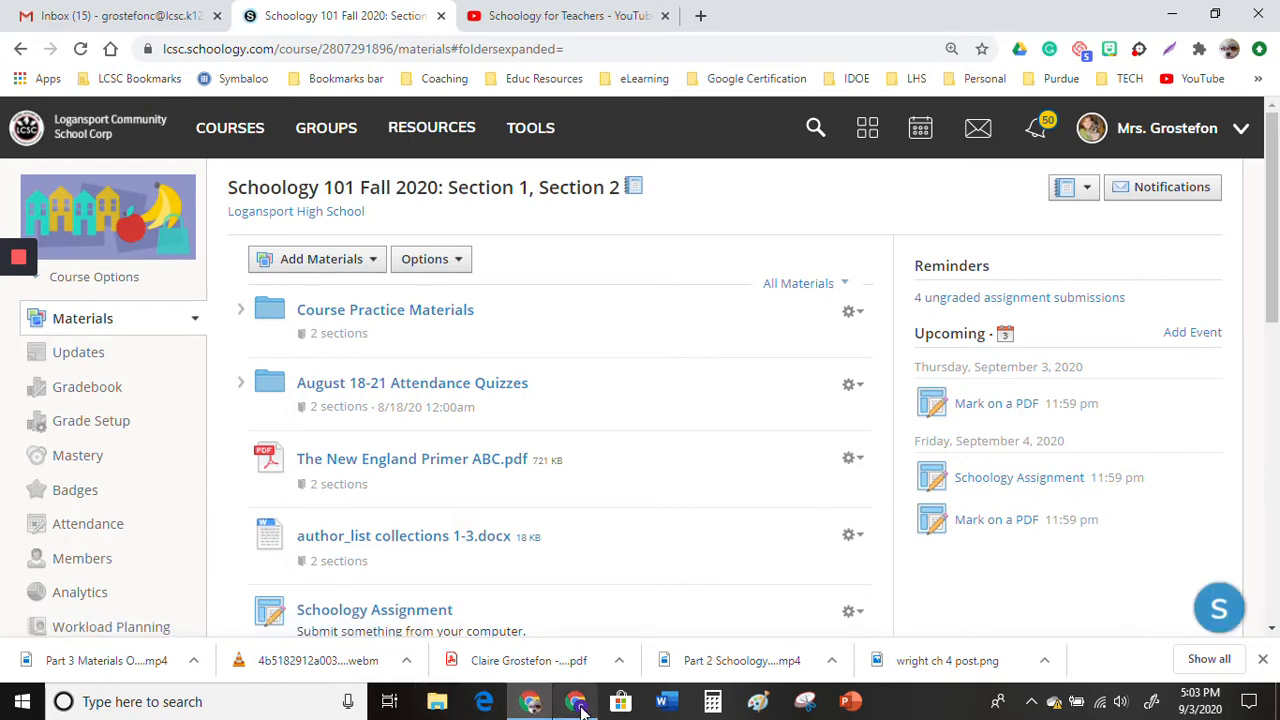
Step: Switch to the browser window with the student's Schoology account and reload the Schoology Assignment page
mouse_move(583, 708)
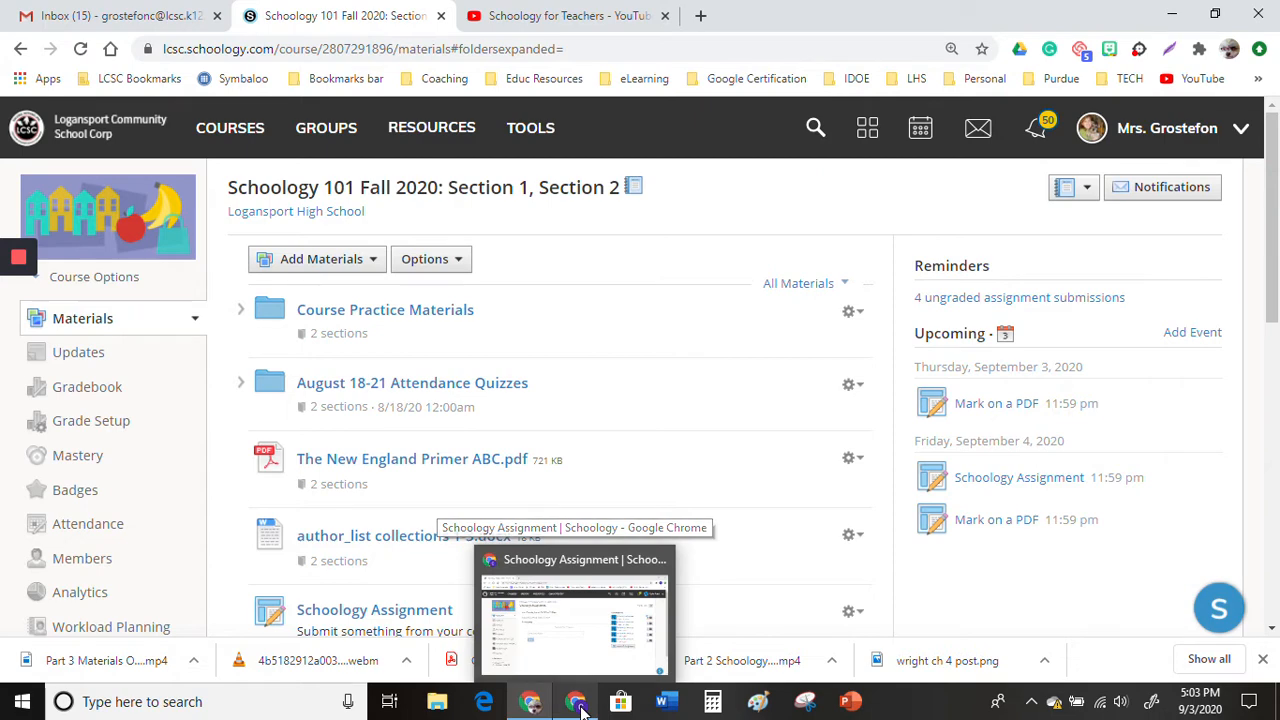
left_click(580, 706)
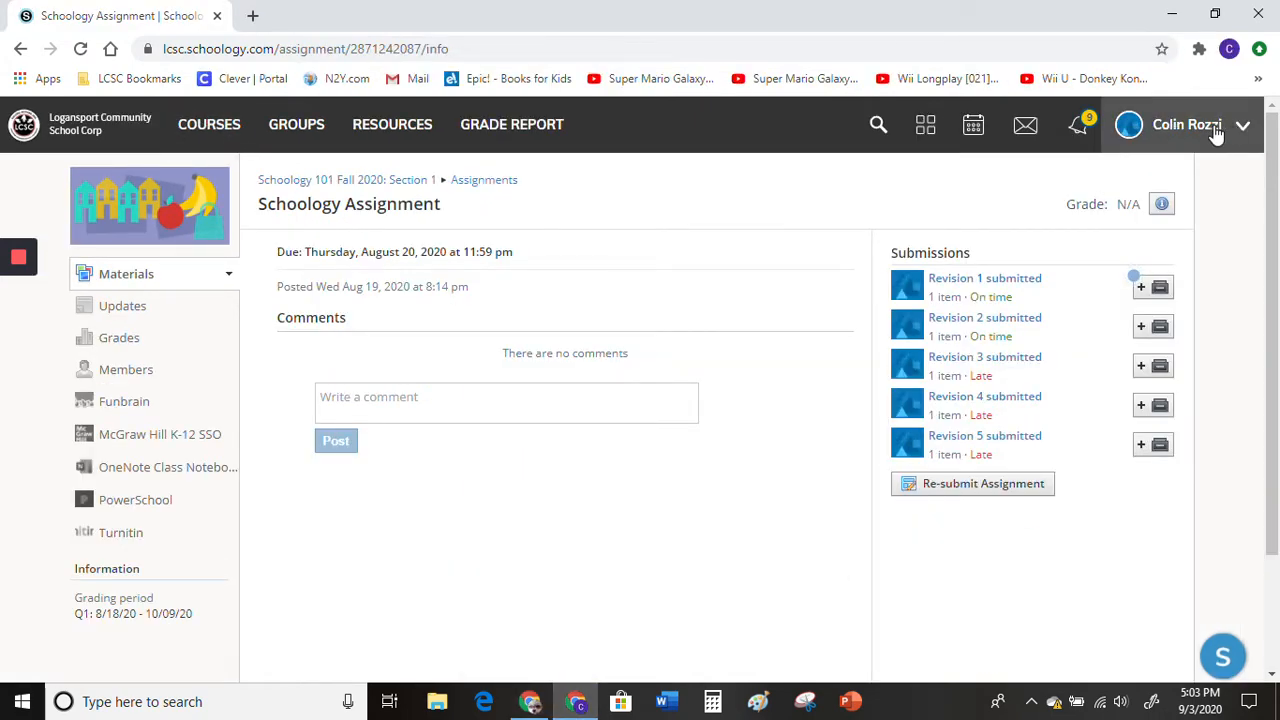
left_click(81, 49)
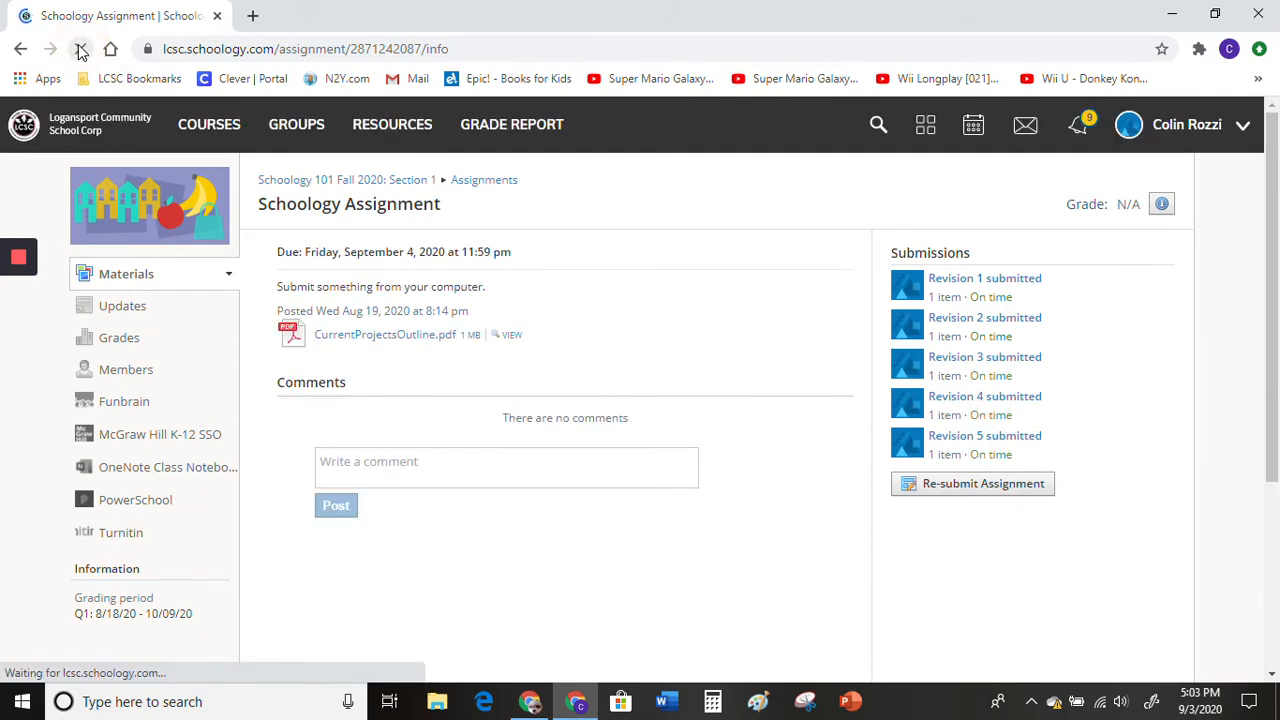
Step: Open the Schoology Assignment from the upcoming items on the course's Updates page and start re-submitting it
left_click(118, 309)
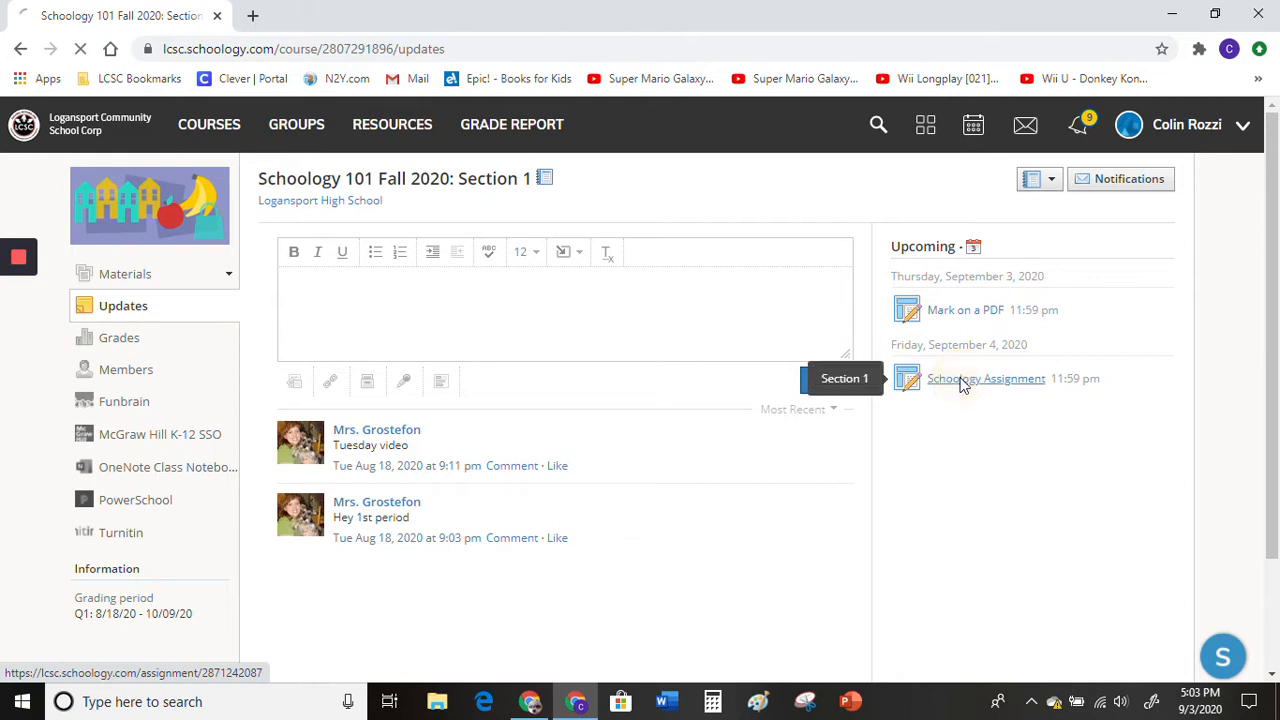
left_click(961, 386)
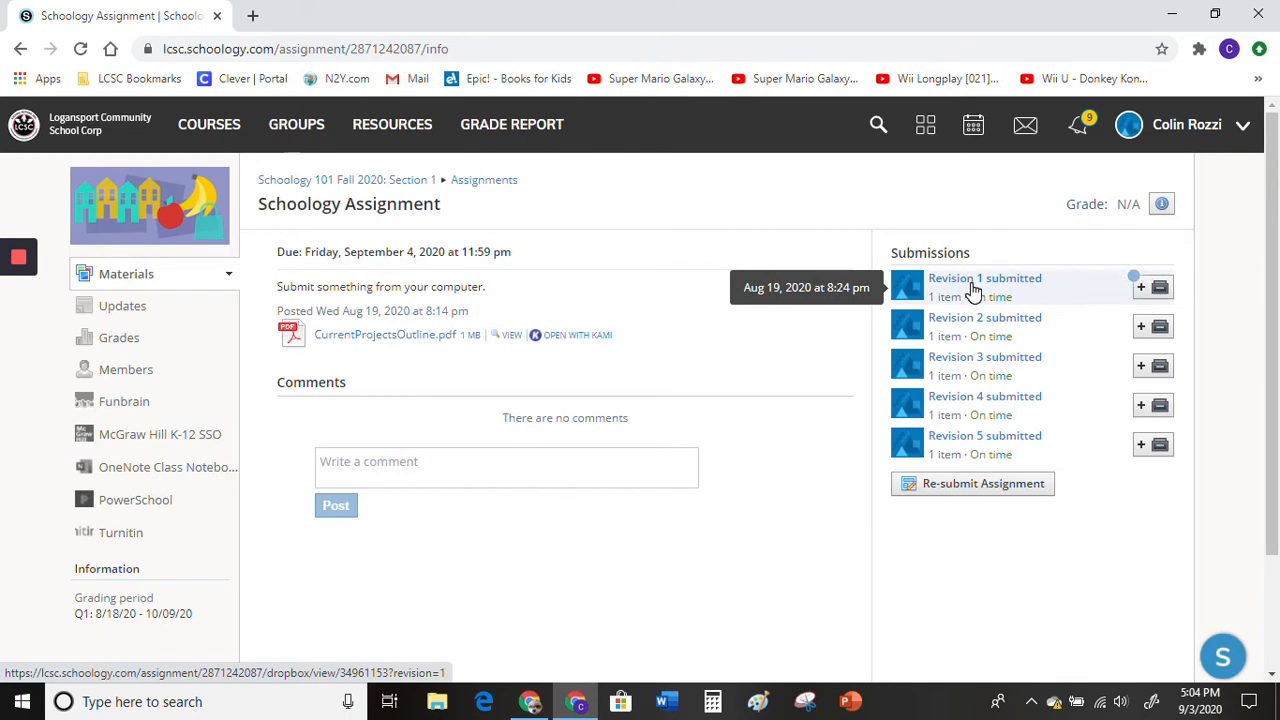
left_click(946, 484)
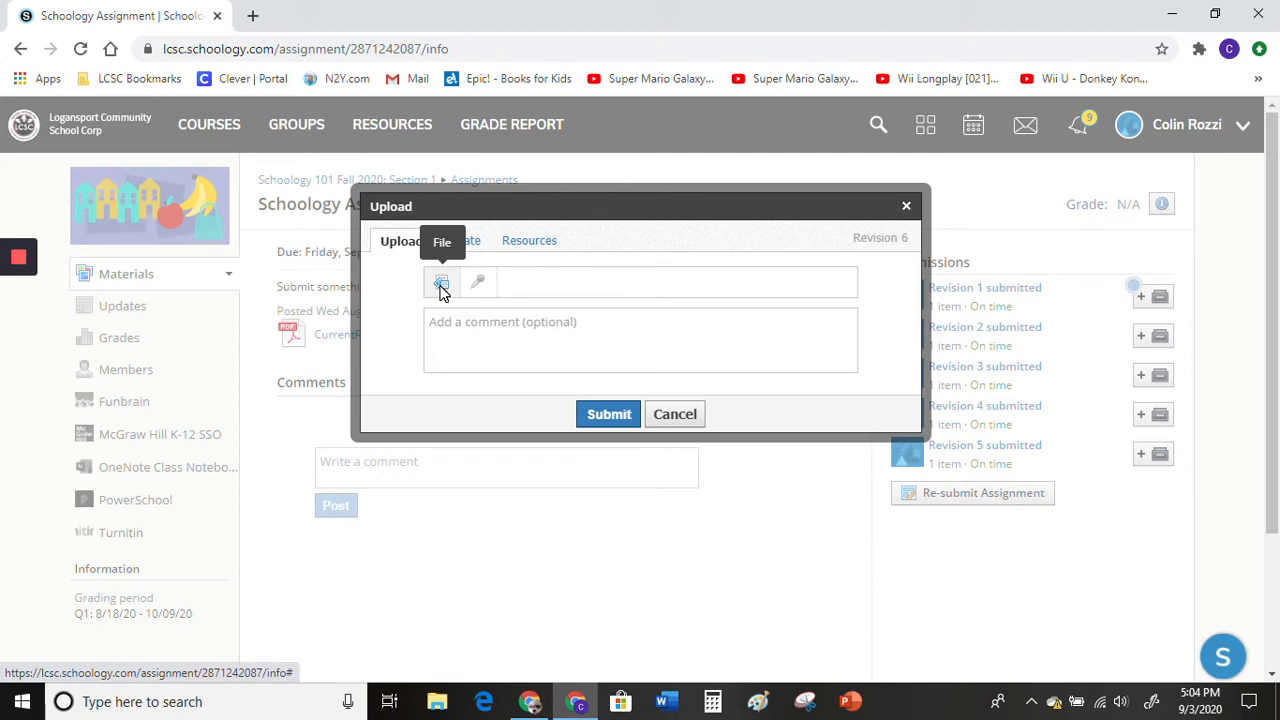
Step: Show the student's Google Drive files among the resource apps available for the submission
left_click(526, 244)
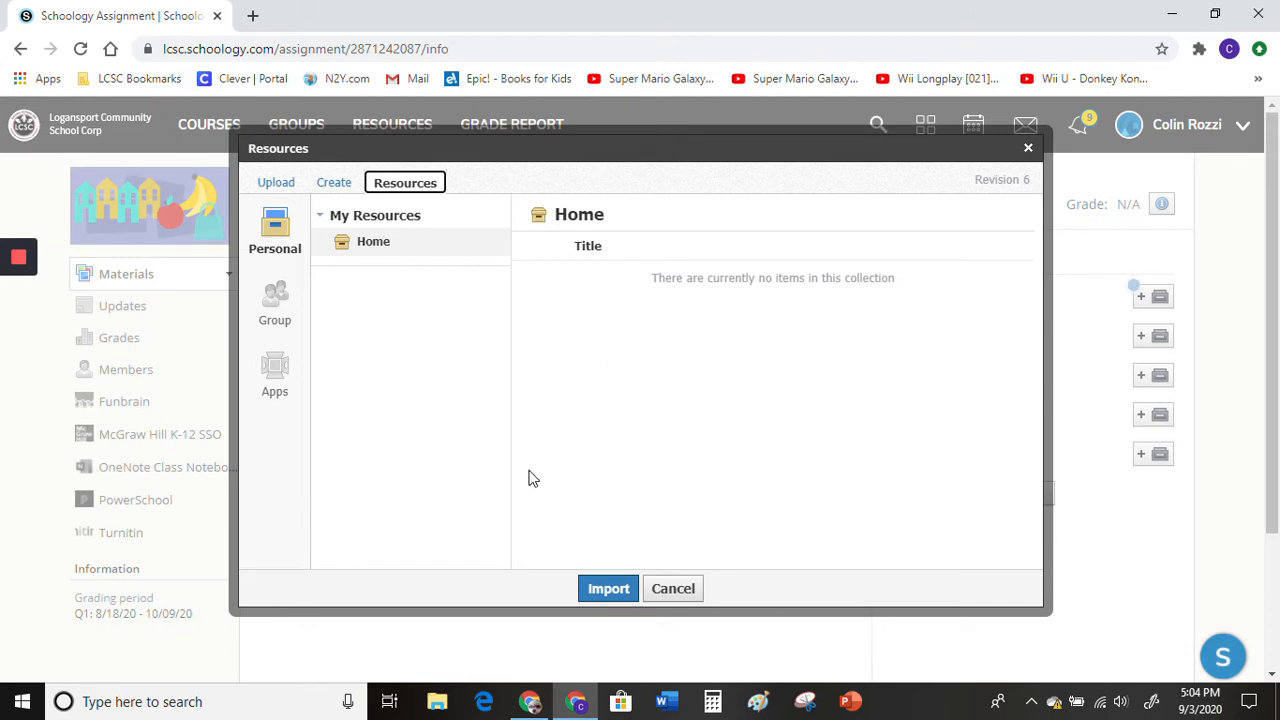
left_click(272, 378)
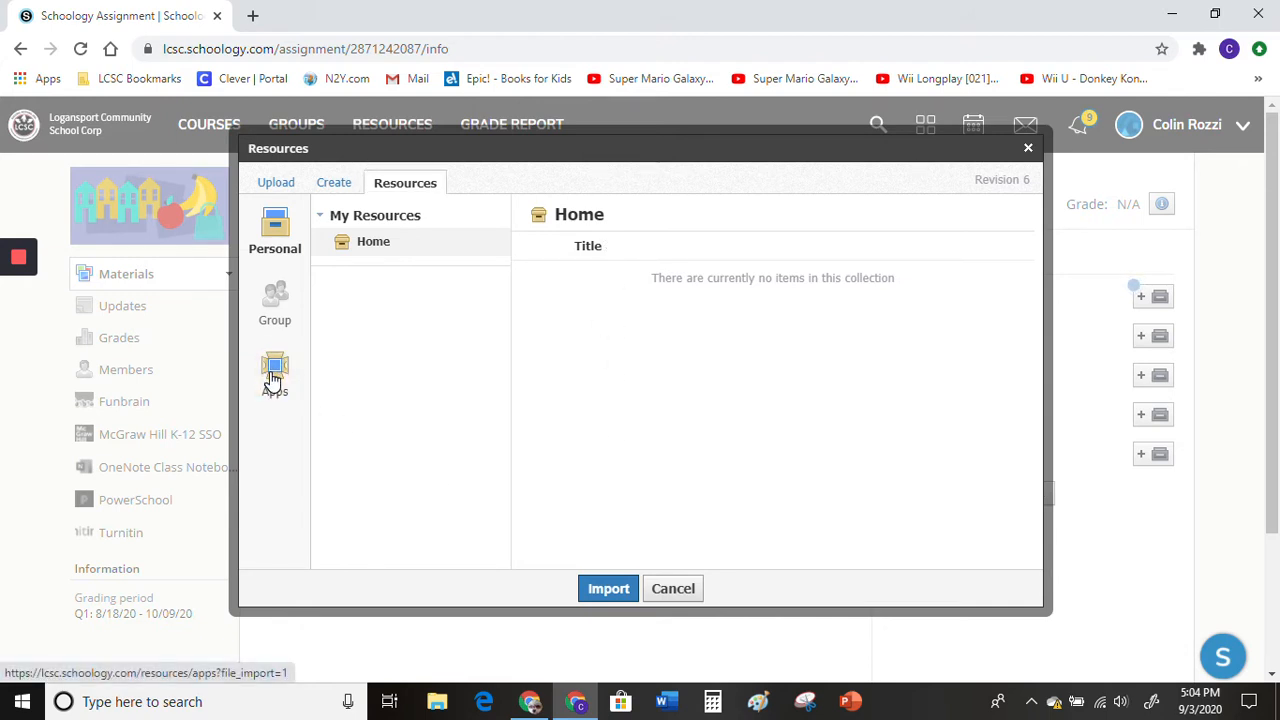
left_click(274, 378)
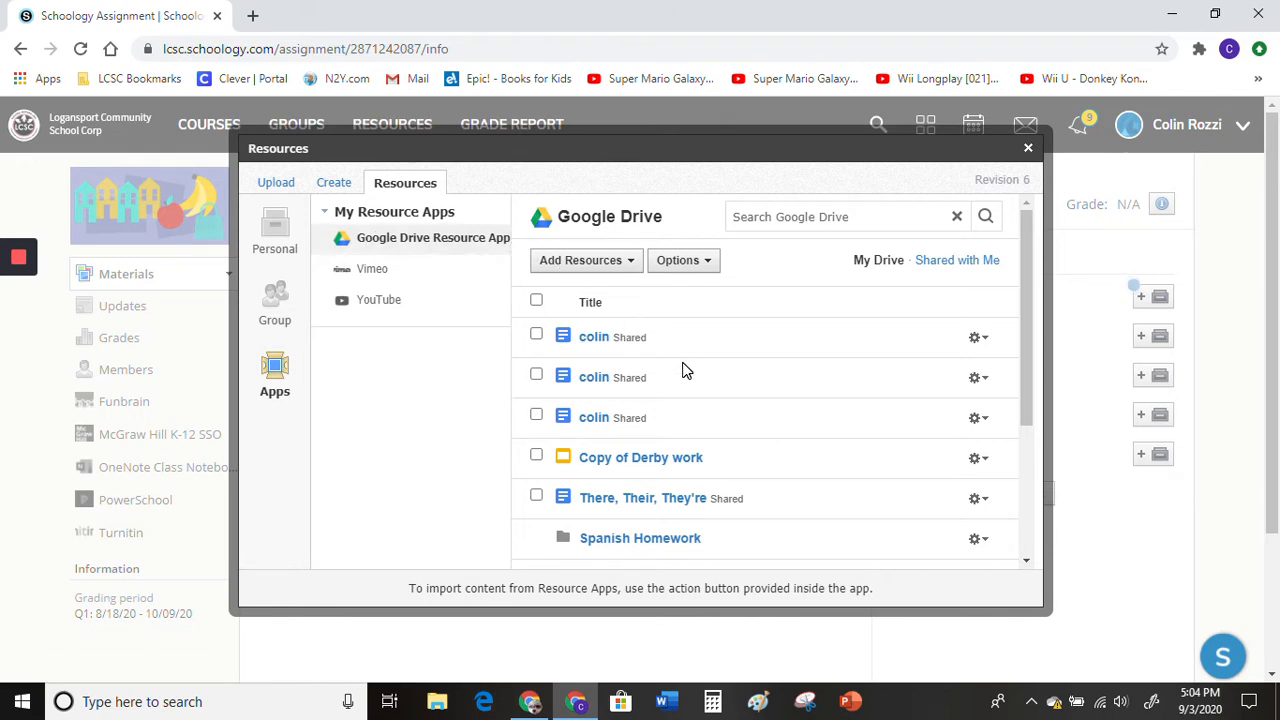
Step: Import the PDF "A Step-by-Step Plan for Teaching Argumentative Writing _ Cult of Pedagogy" from Google Drive as the assignment submission
scroll(683, 370, "down", 3)
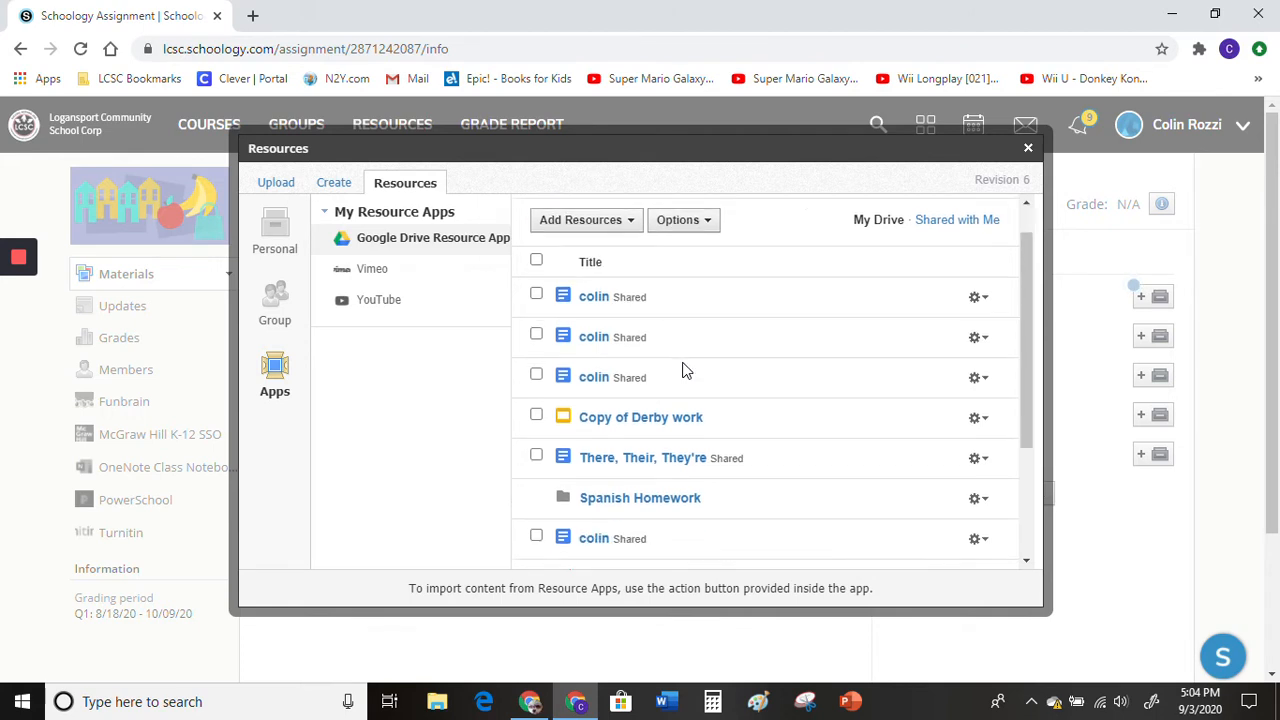
scroll(683, 370, "down", 1)
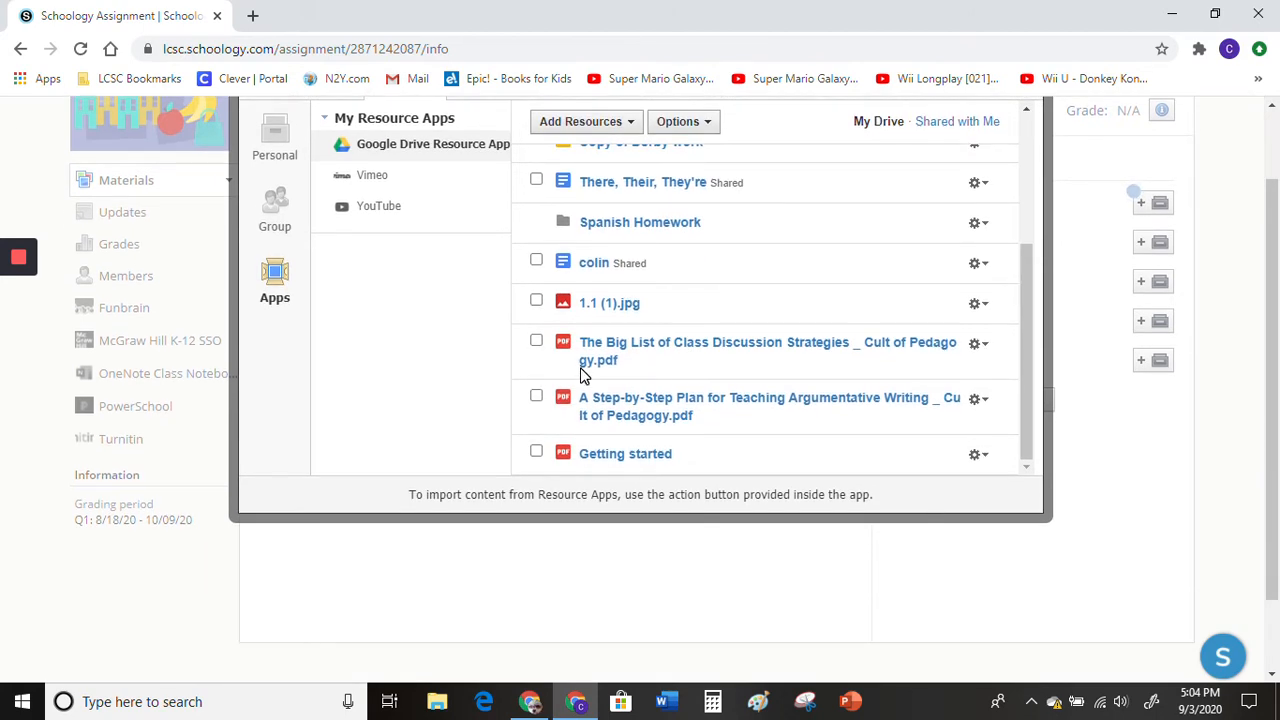
left_click(537, 397)
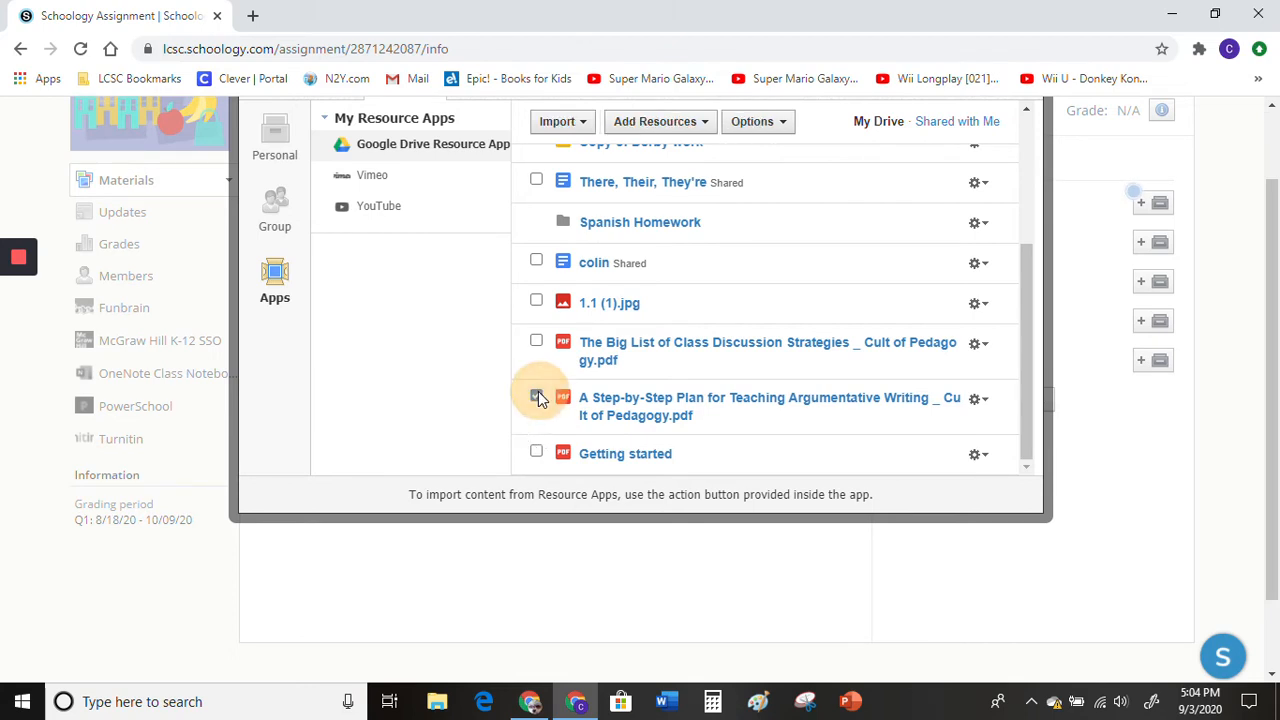
scroll(826, 397, "up", 3)
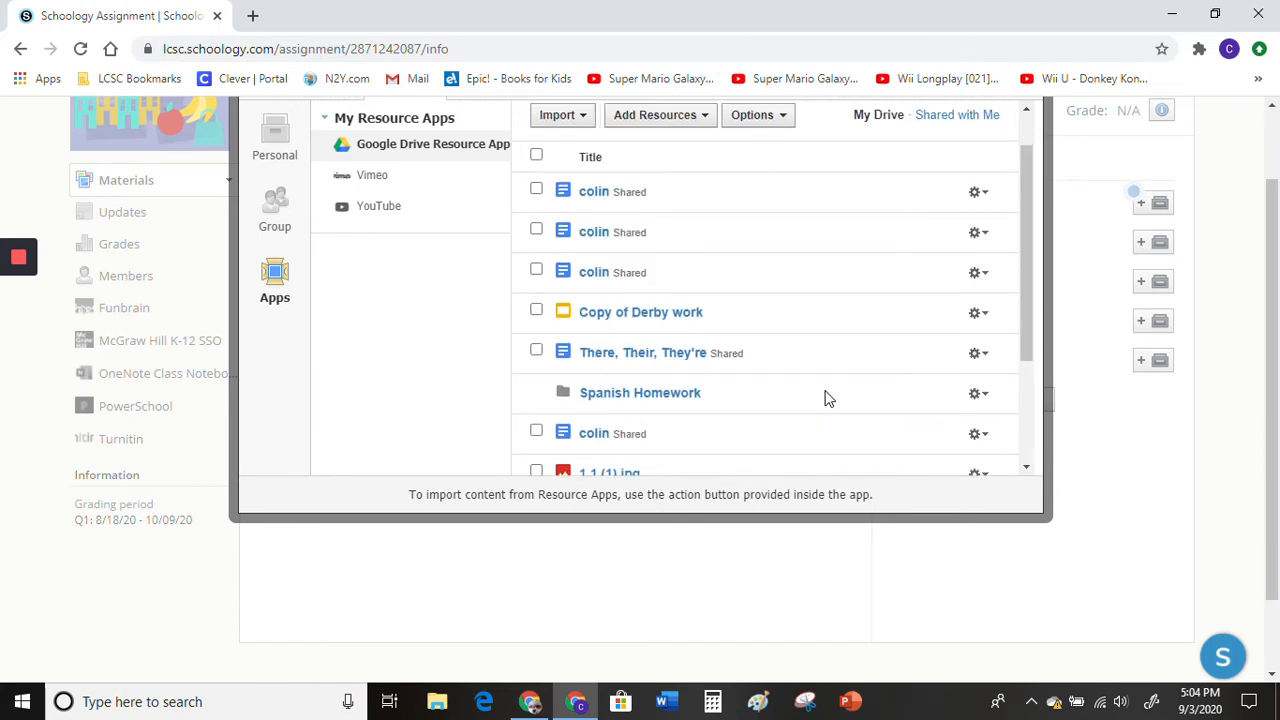
scroll(881, 321, "up", 1)
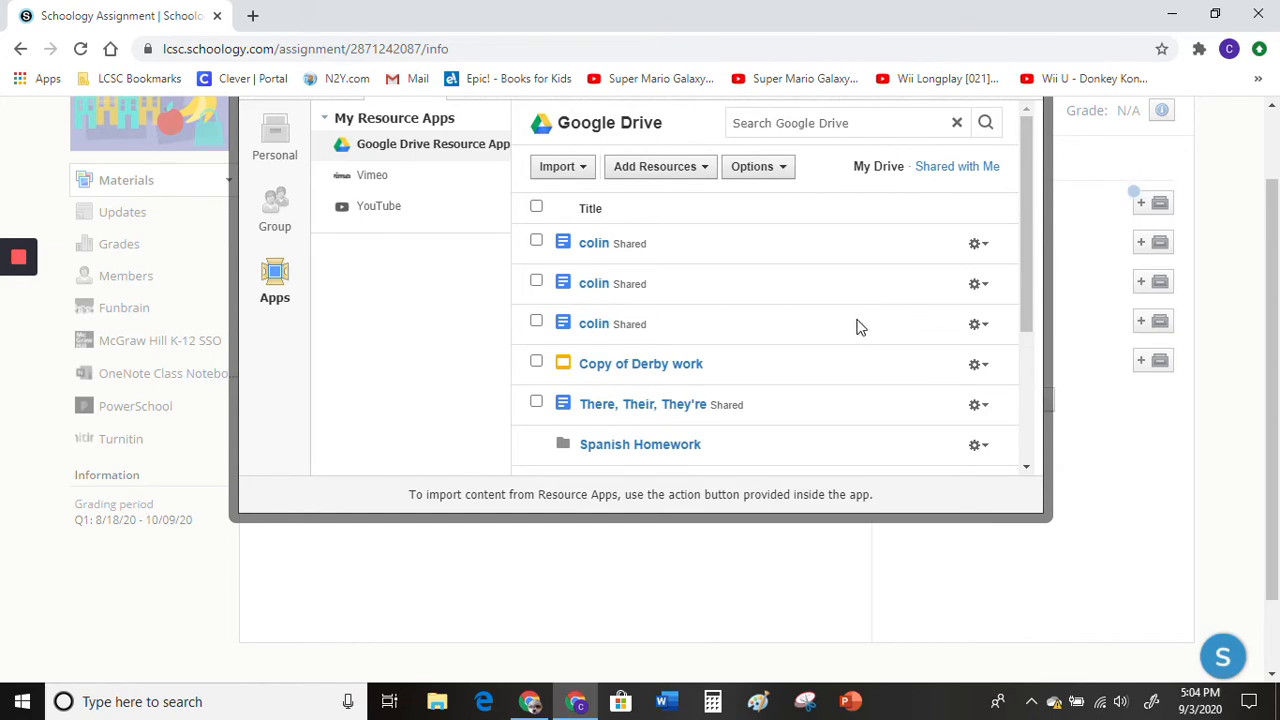
scroll(849, 326, "up", 1)
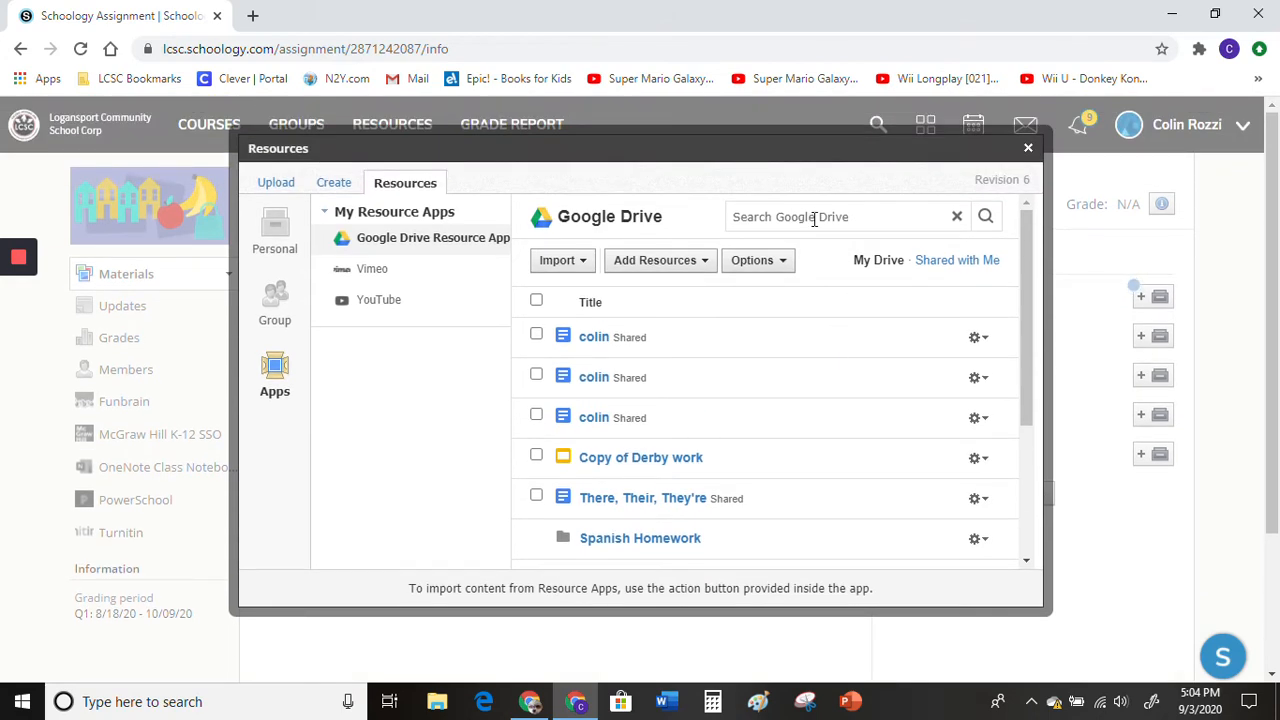
scroll(714, 400, "down", 4)
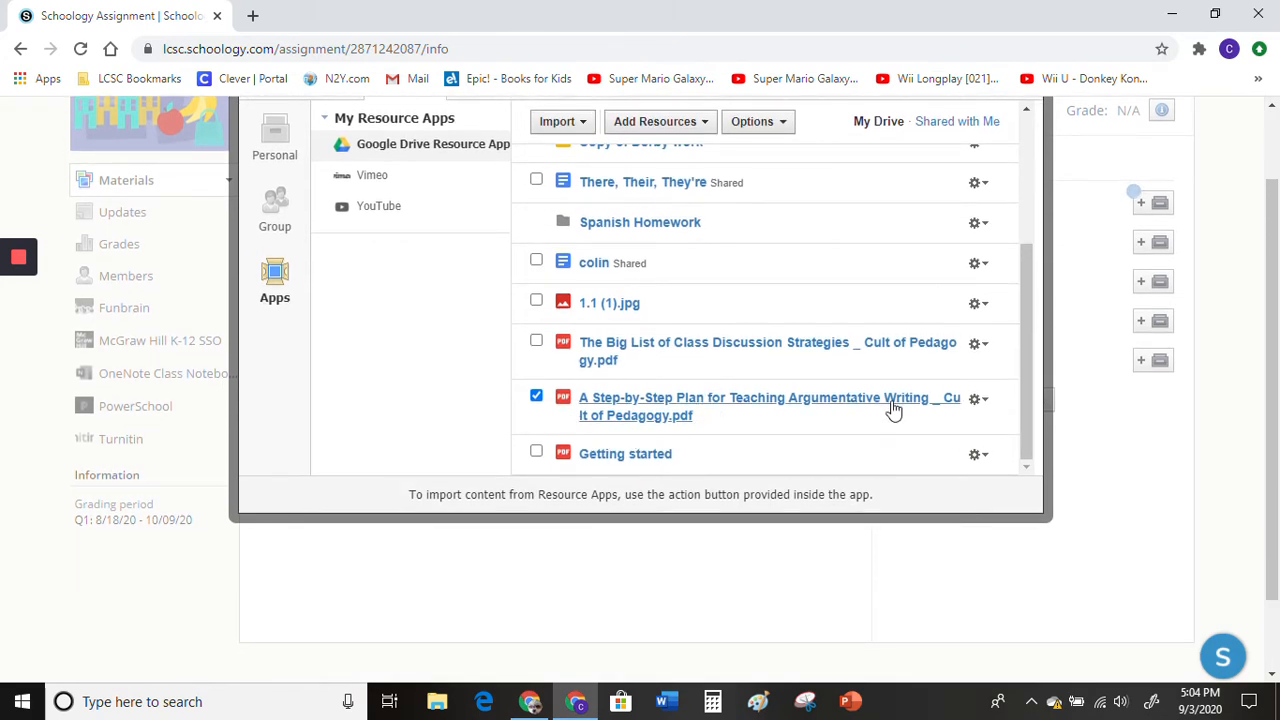
left_click(978, 400)
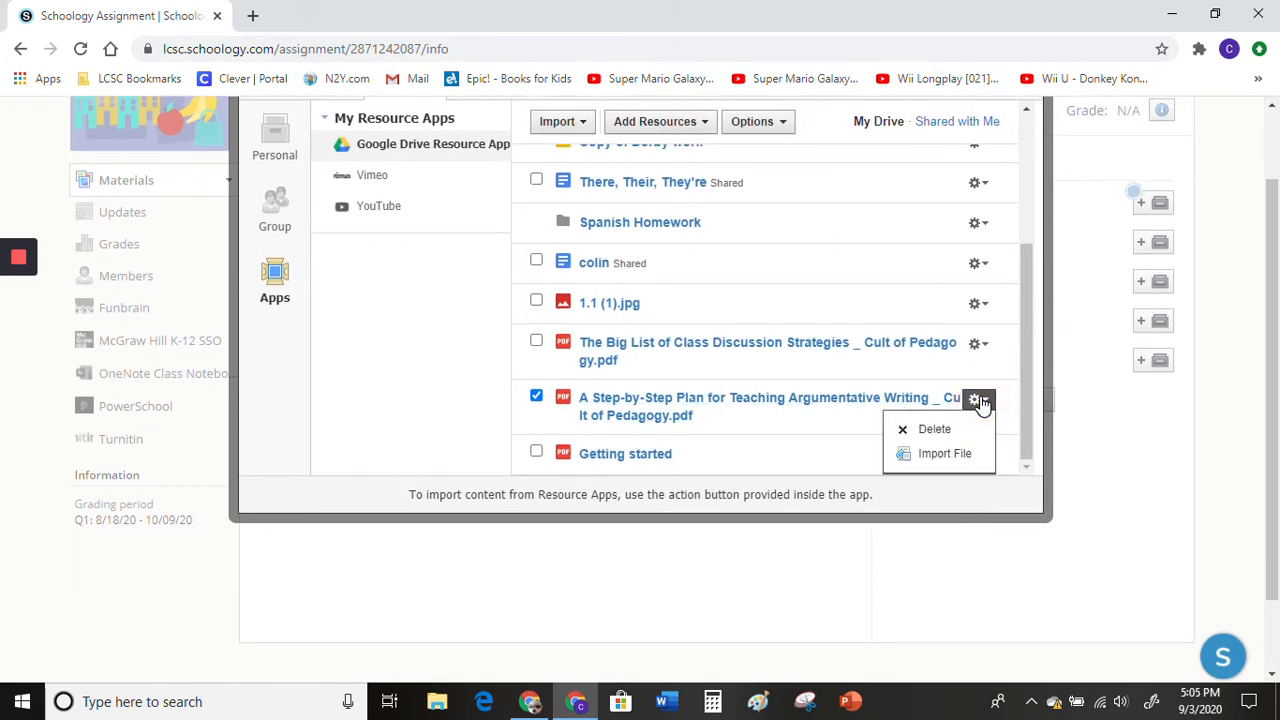
left_click(558, 121)
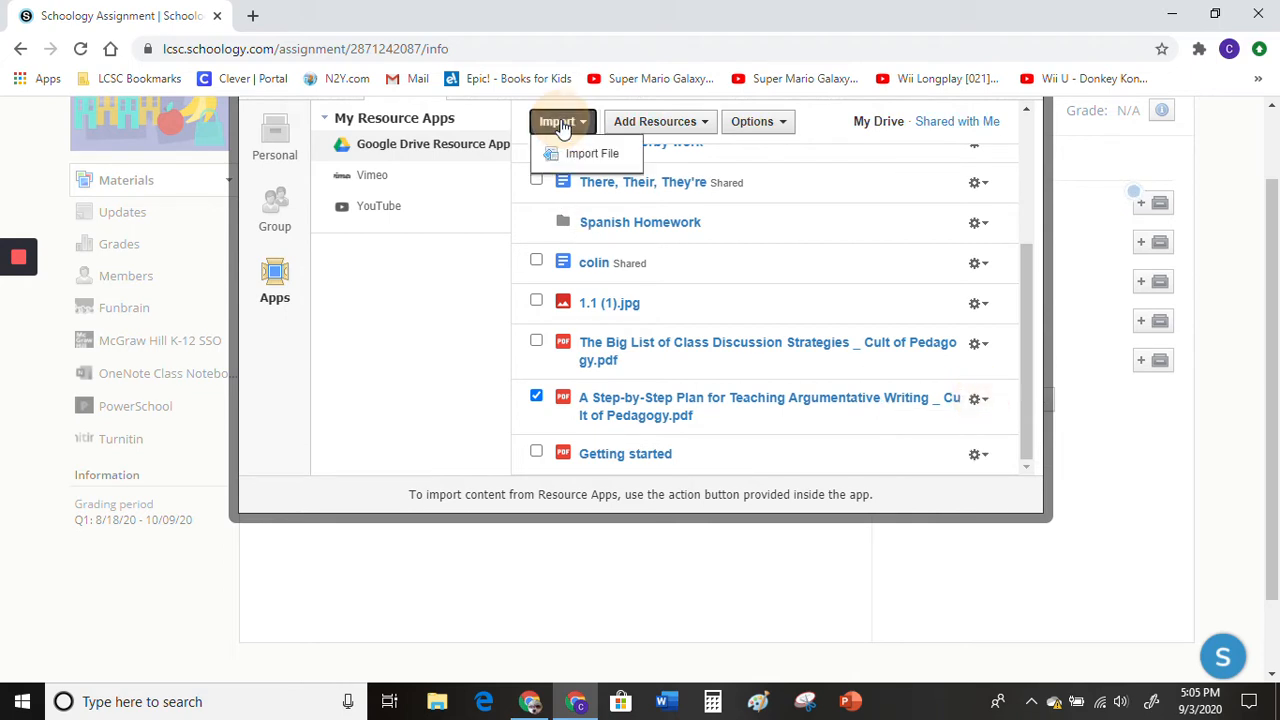
left_click(568, 153)
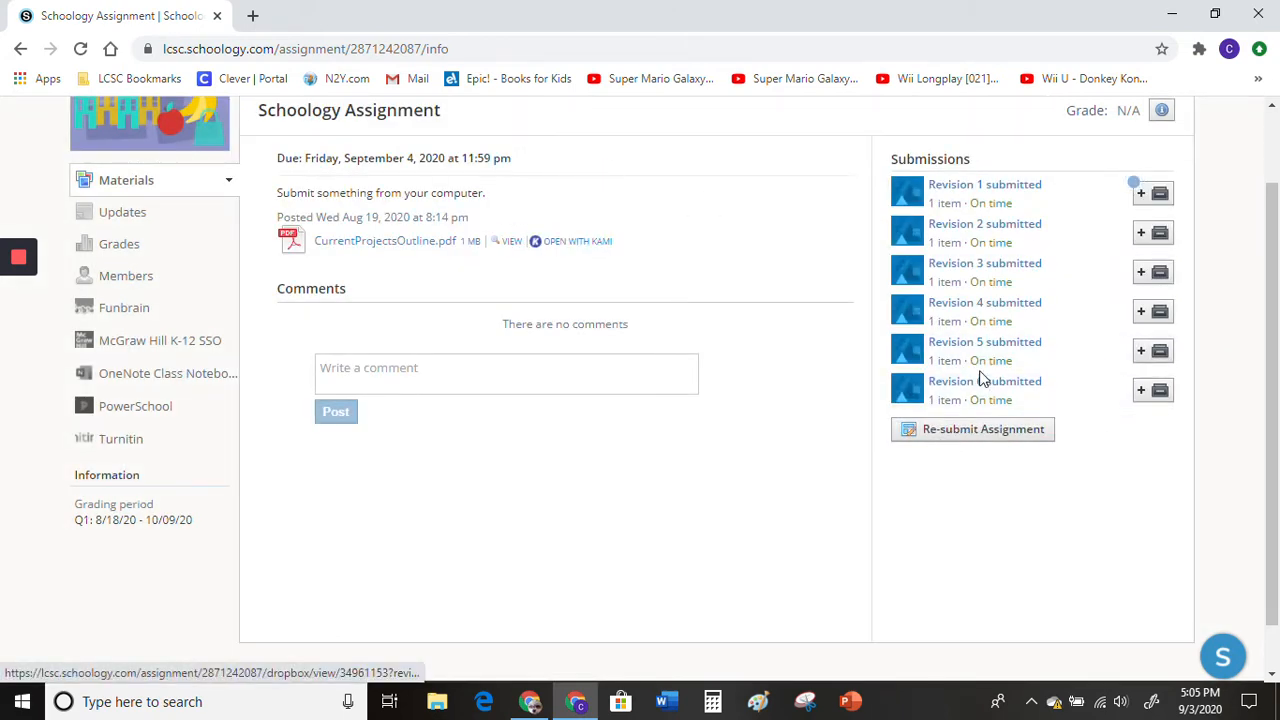
Step: Open the Revision 6 submission and look through the first two pages of the submitted PDF
left_click(960, 390)
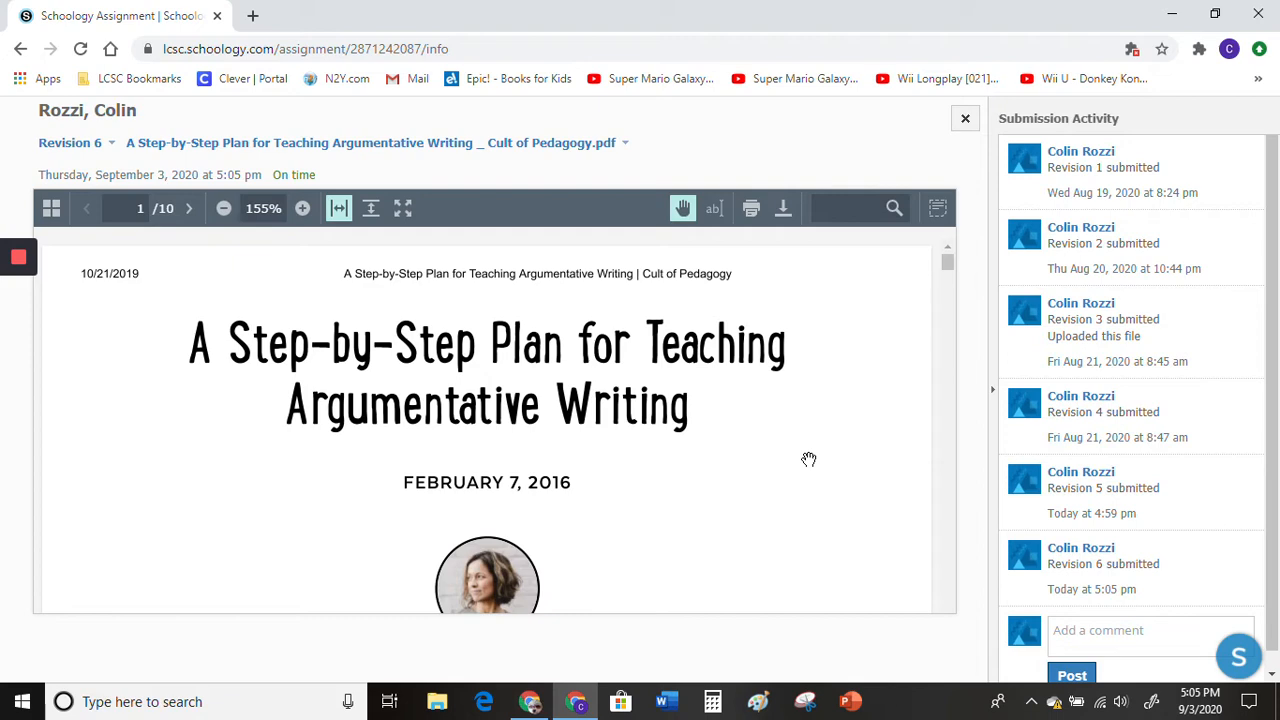
scroll(808, 459, "down", 6)
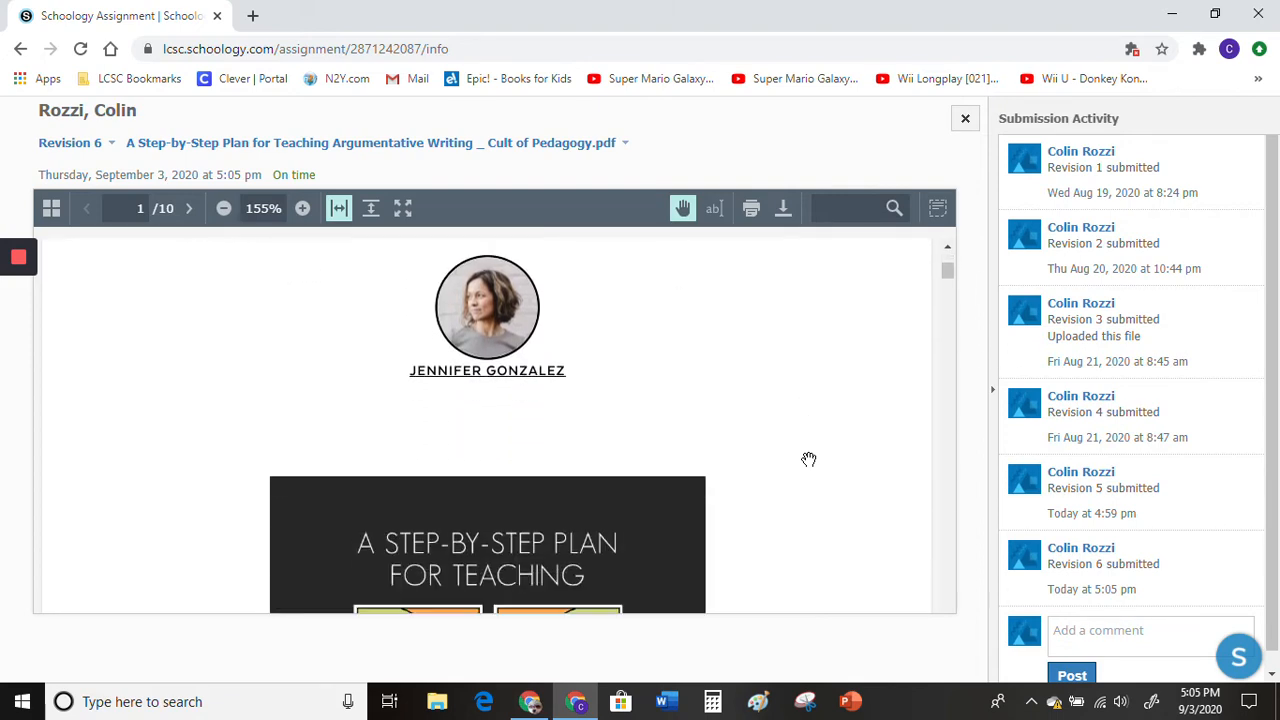
scroll(808, 459, "down", 8)
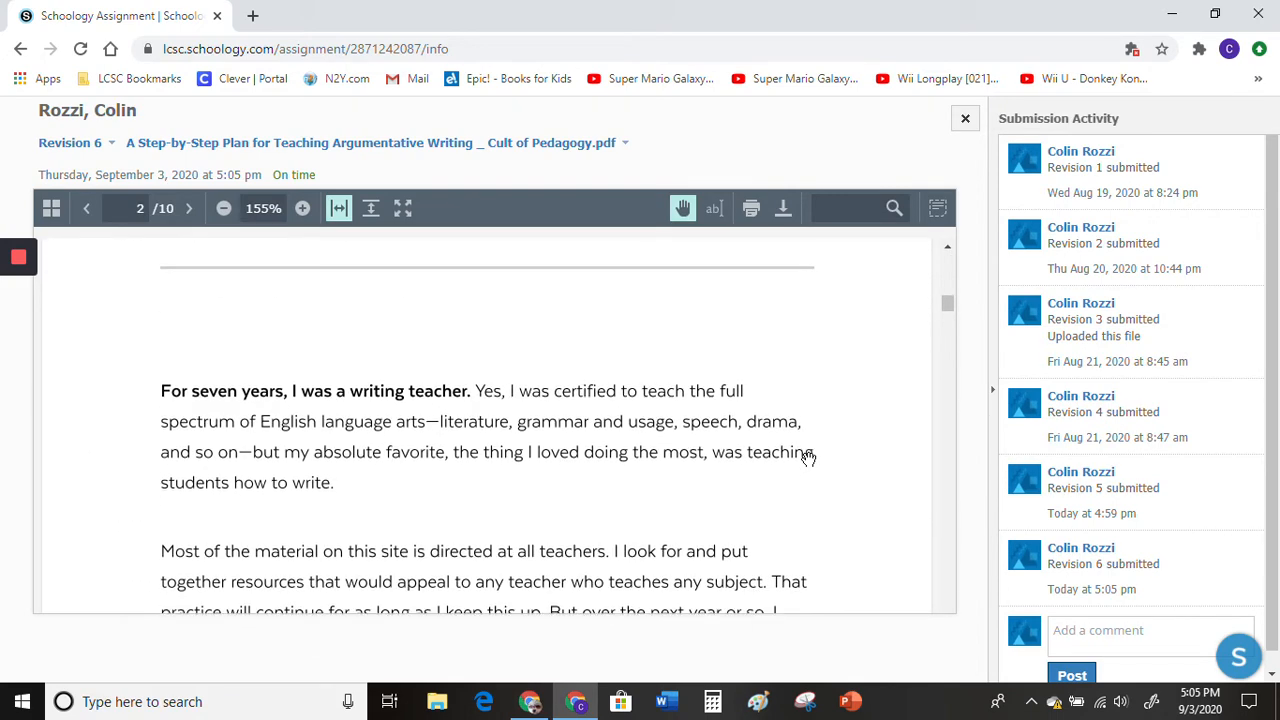
scroll(808, 459, "down", 1)
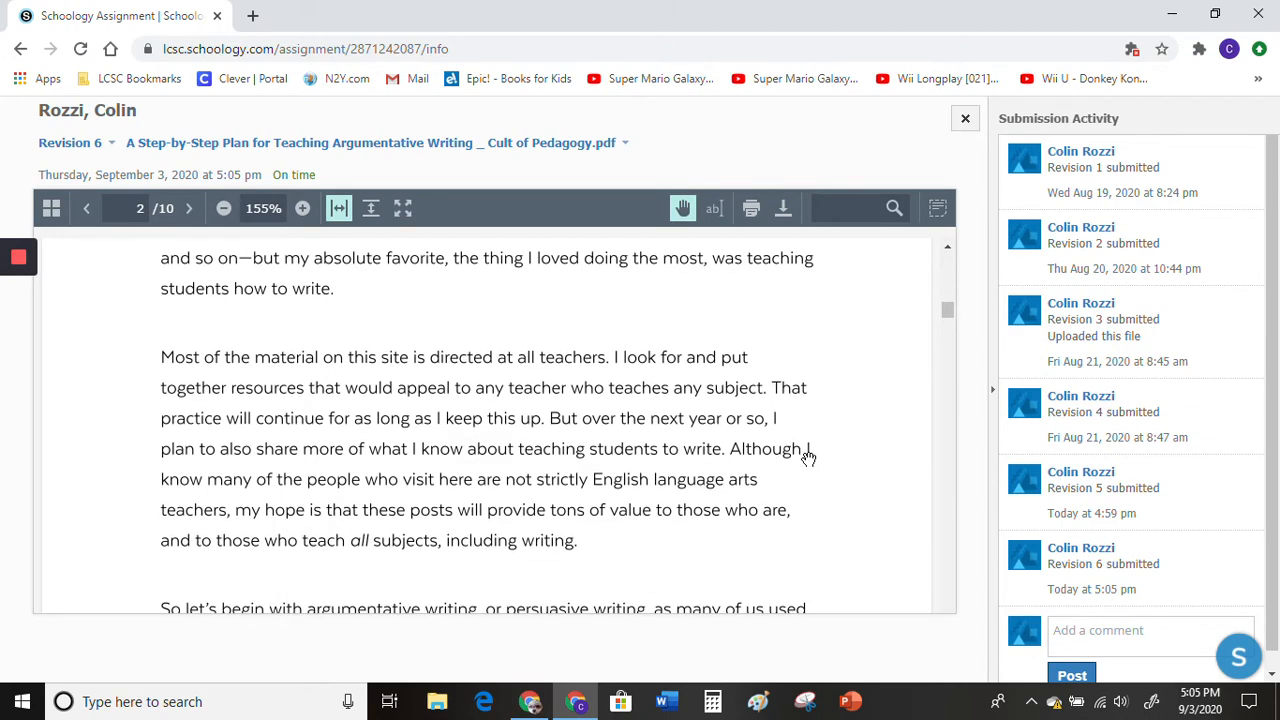
scroll(808, 459, "down", 1)
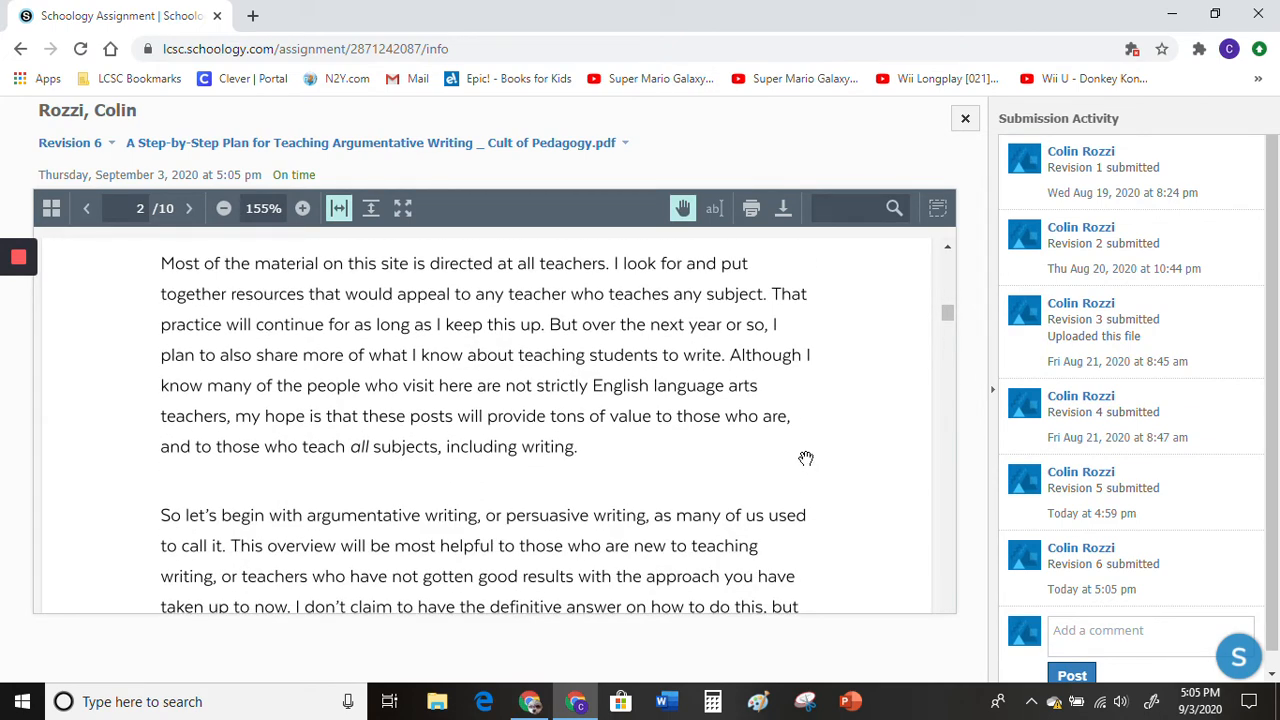
Step: Switch to the browser window with the teacher's Schoology account, reload the course materials and open the Schoology Assignment
left_click(535, 708)
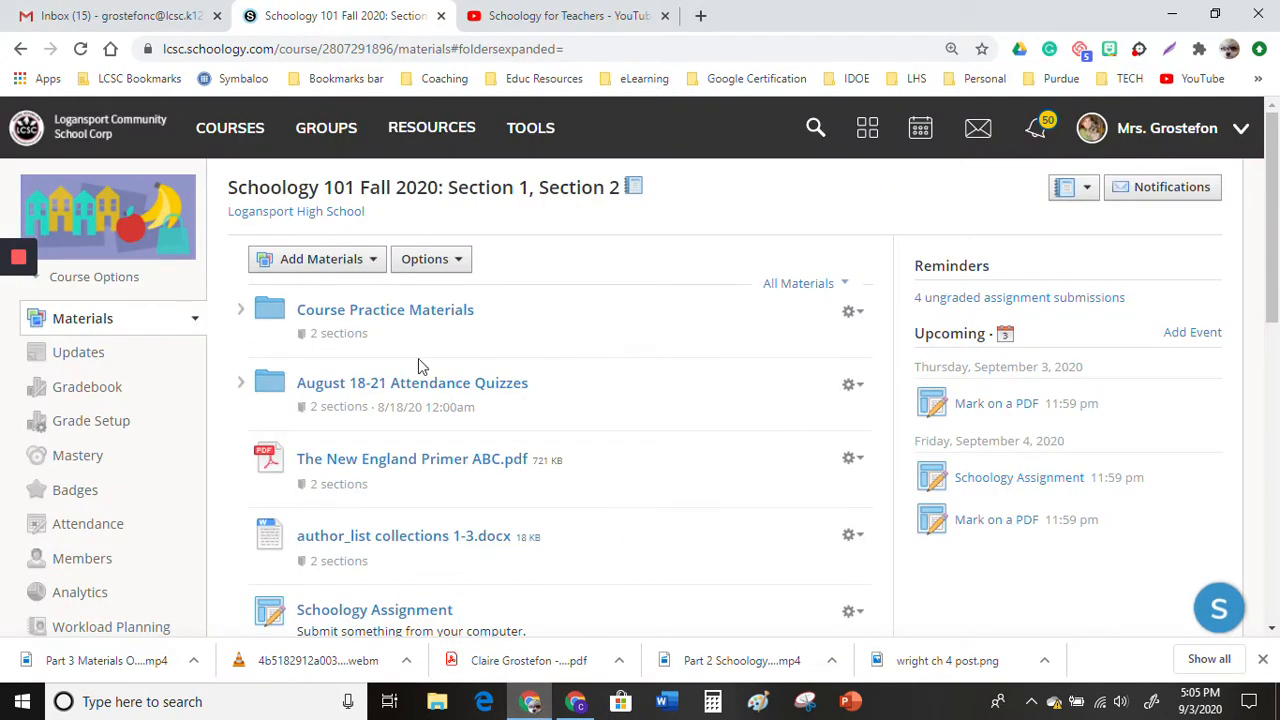
left_click(80, 50)
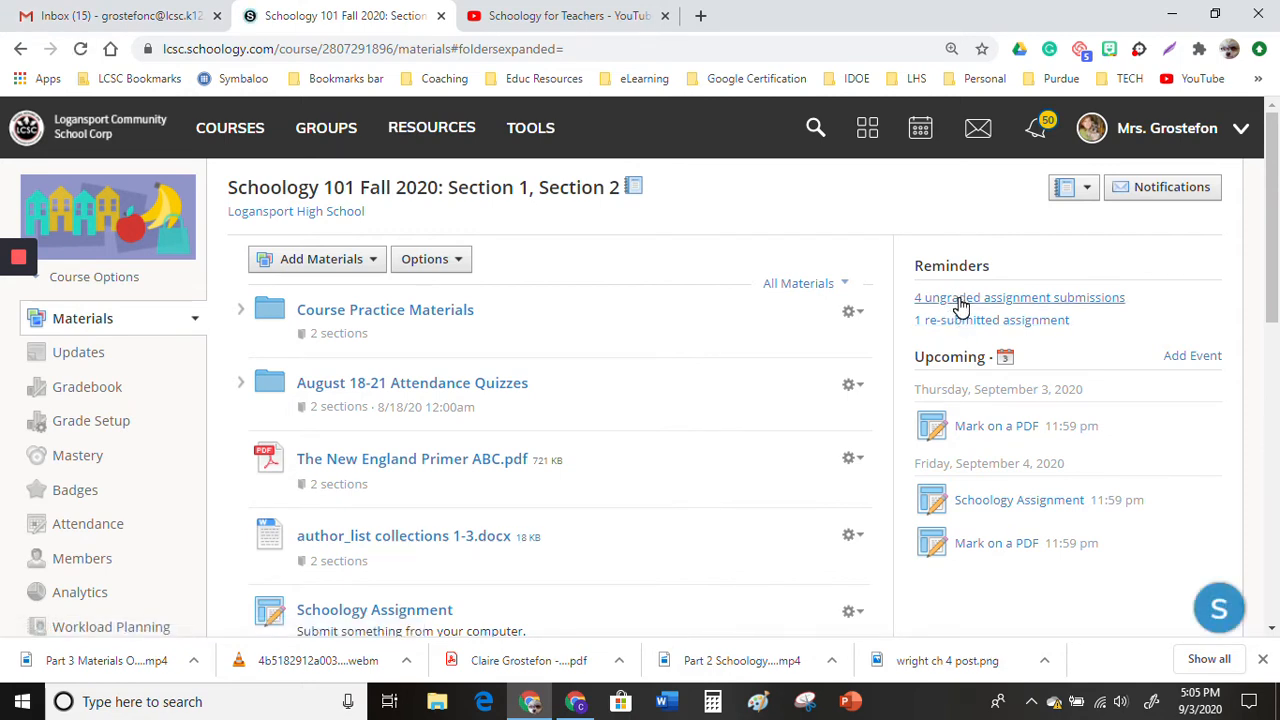
left_click(993, 510)
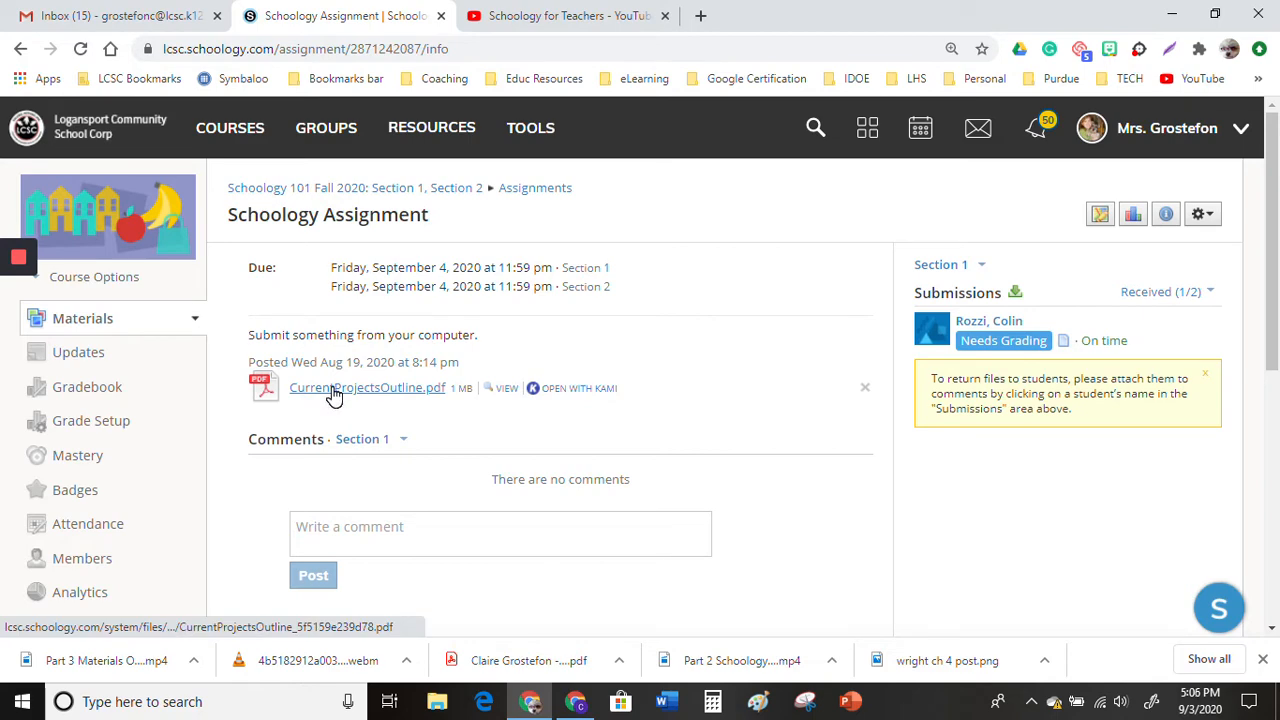
Step: Open the student's submission that needs grading and read page 2 of the PDF in full screen
left_click(1015, 350)
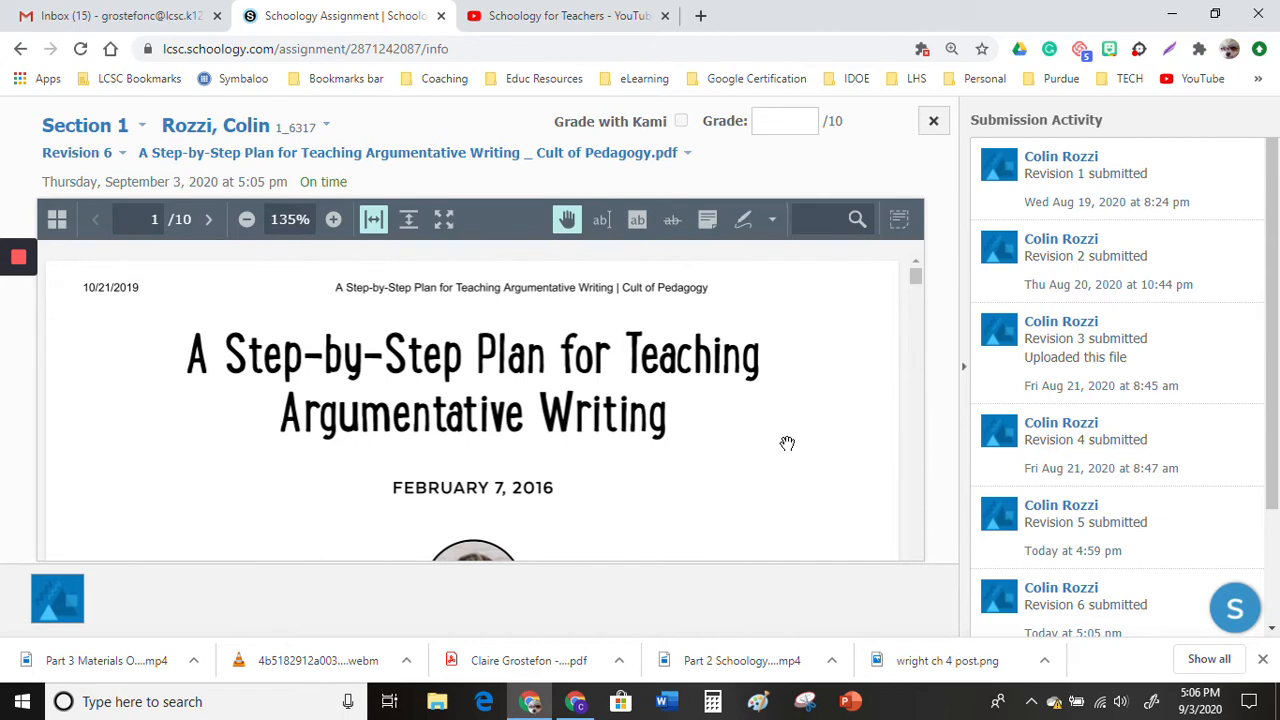
scroll(787, 443, "down", 15)
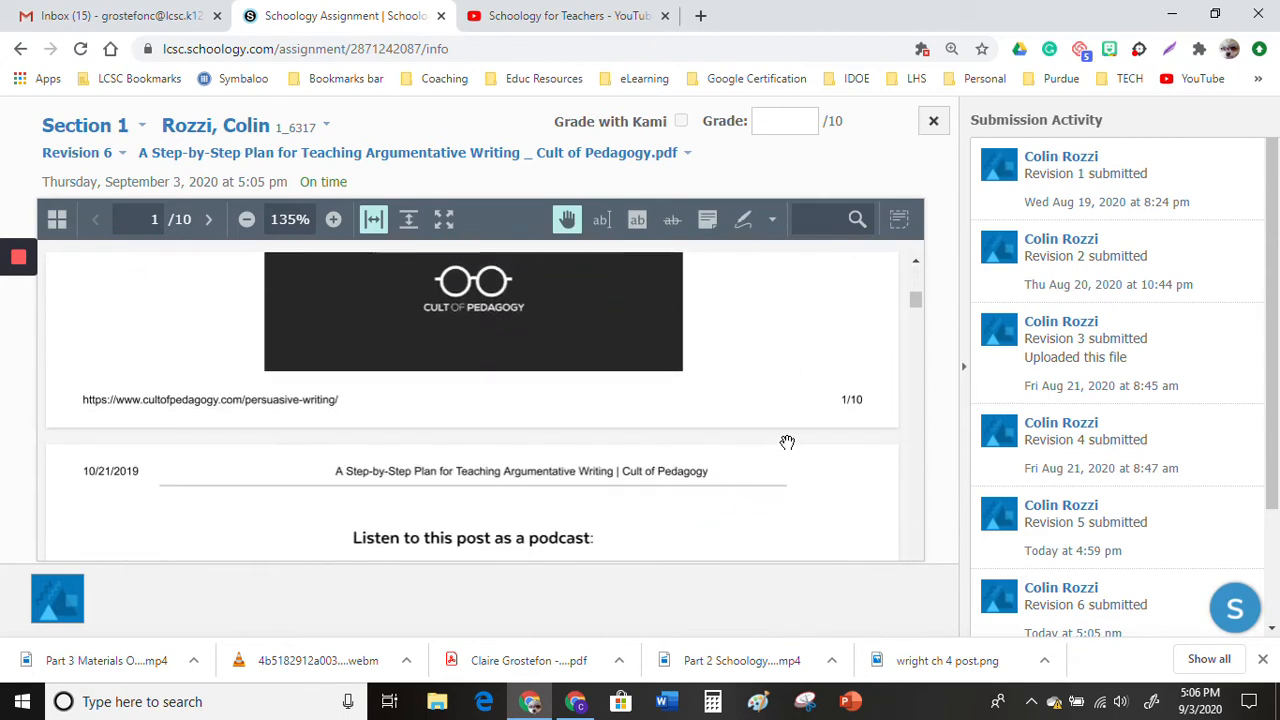
scroll(787, 443, "down", 3)
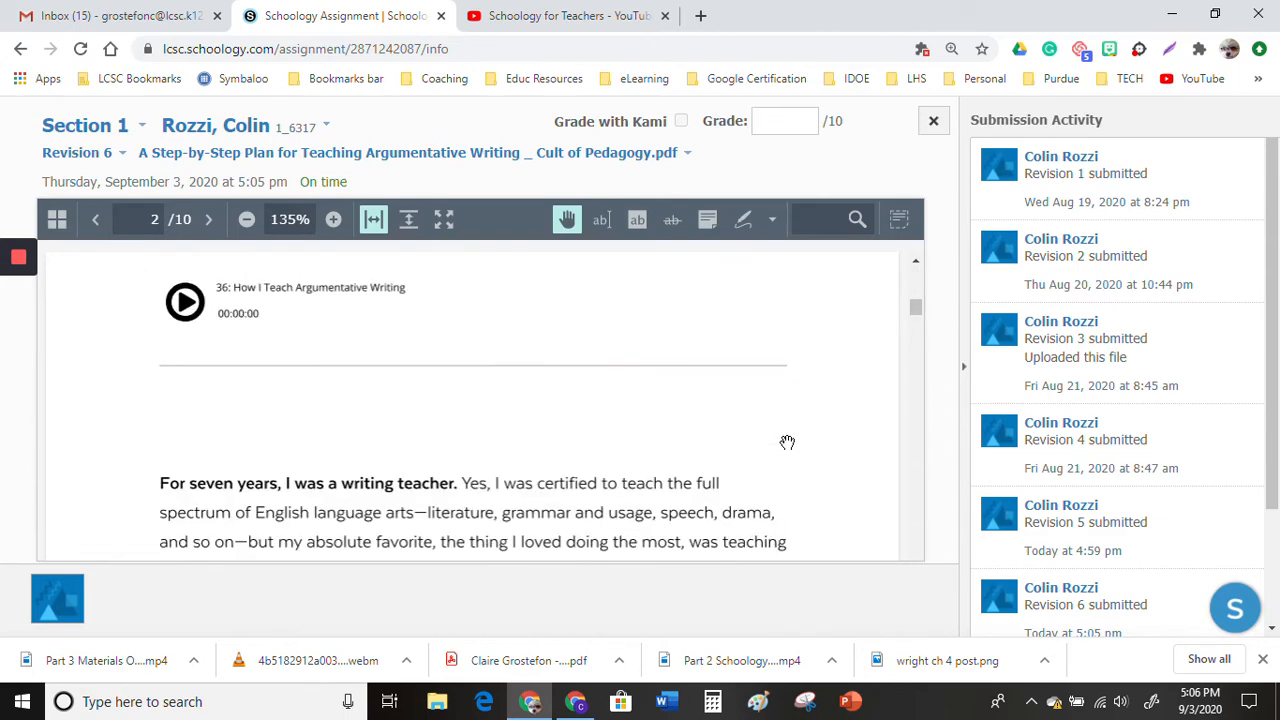
left_click(444, 224)
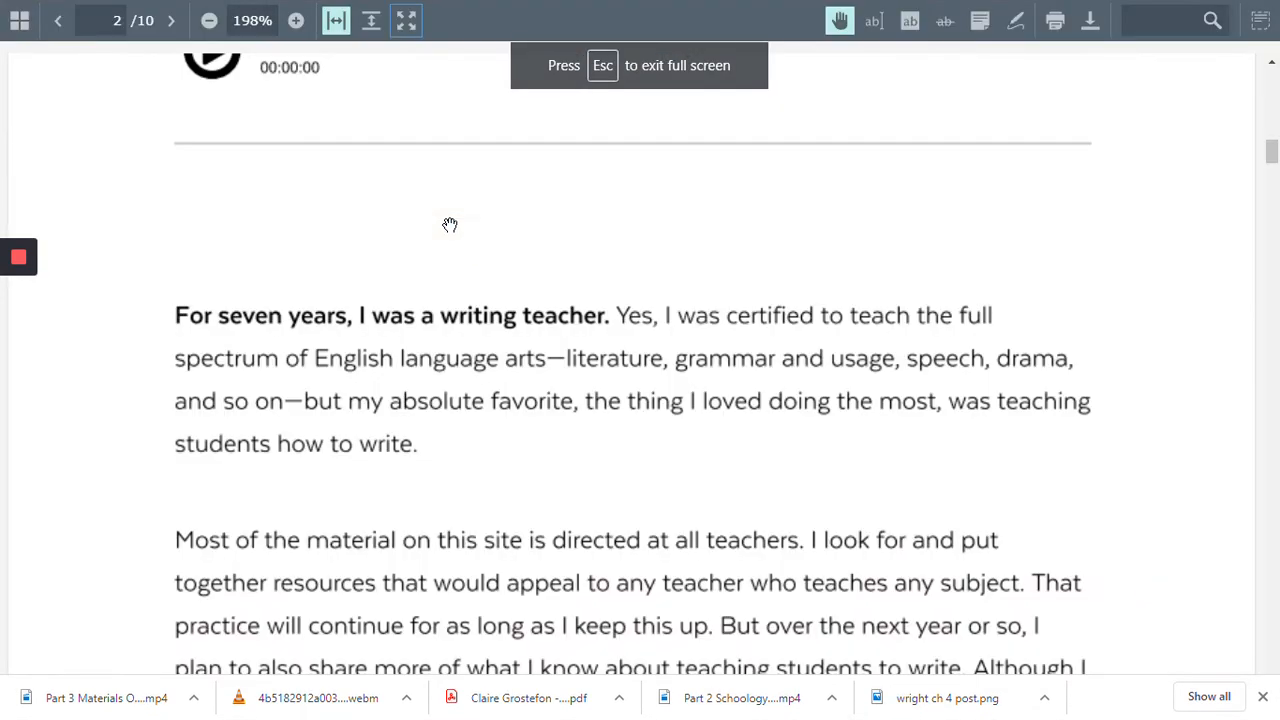
scroll(1137, 329, "down", 3)
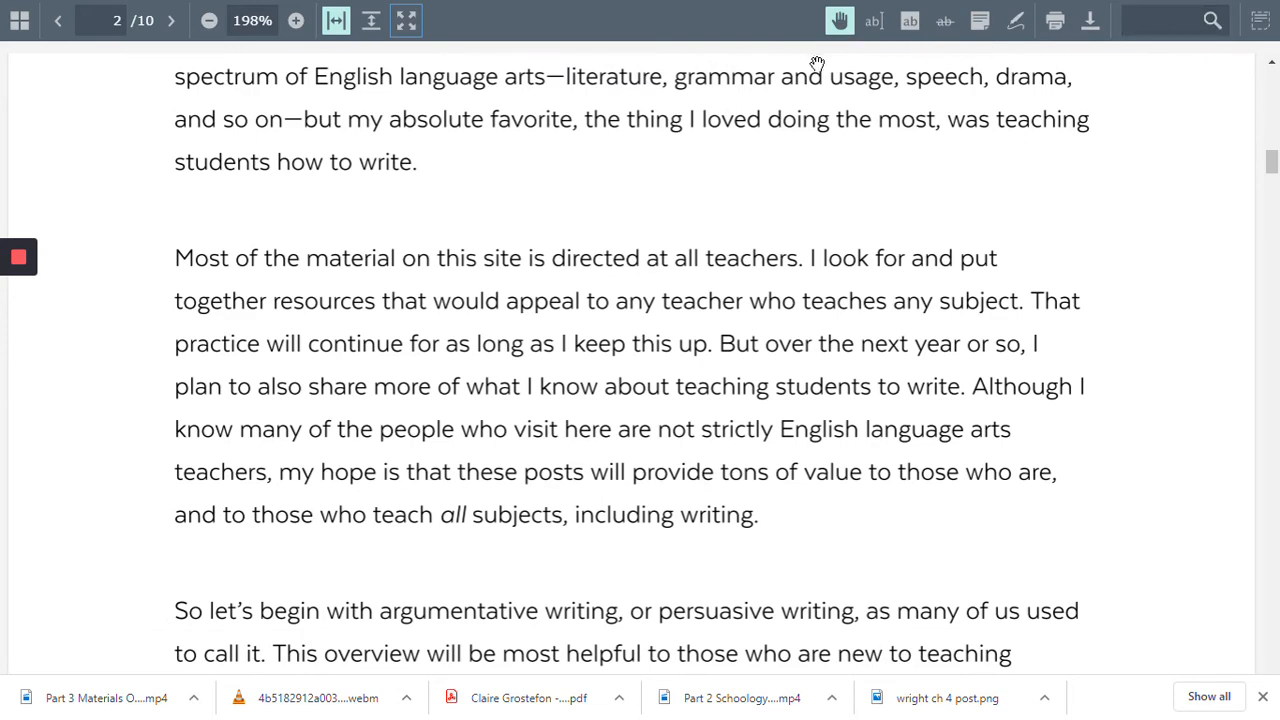
scroll(1020, 455, "up", 2)
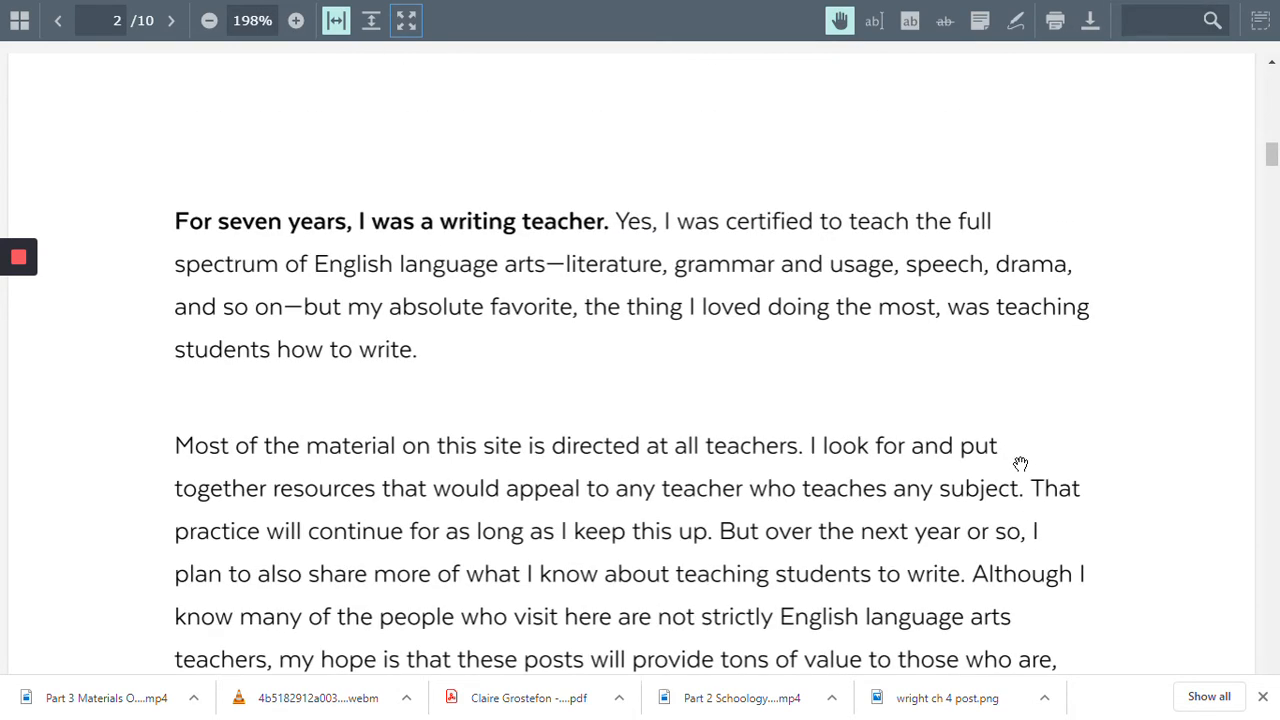
Step: Draw a freehand circle around "full" at the end of the first line on page 2 and style it red with 7pt thickness
left_click(1016, 24)
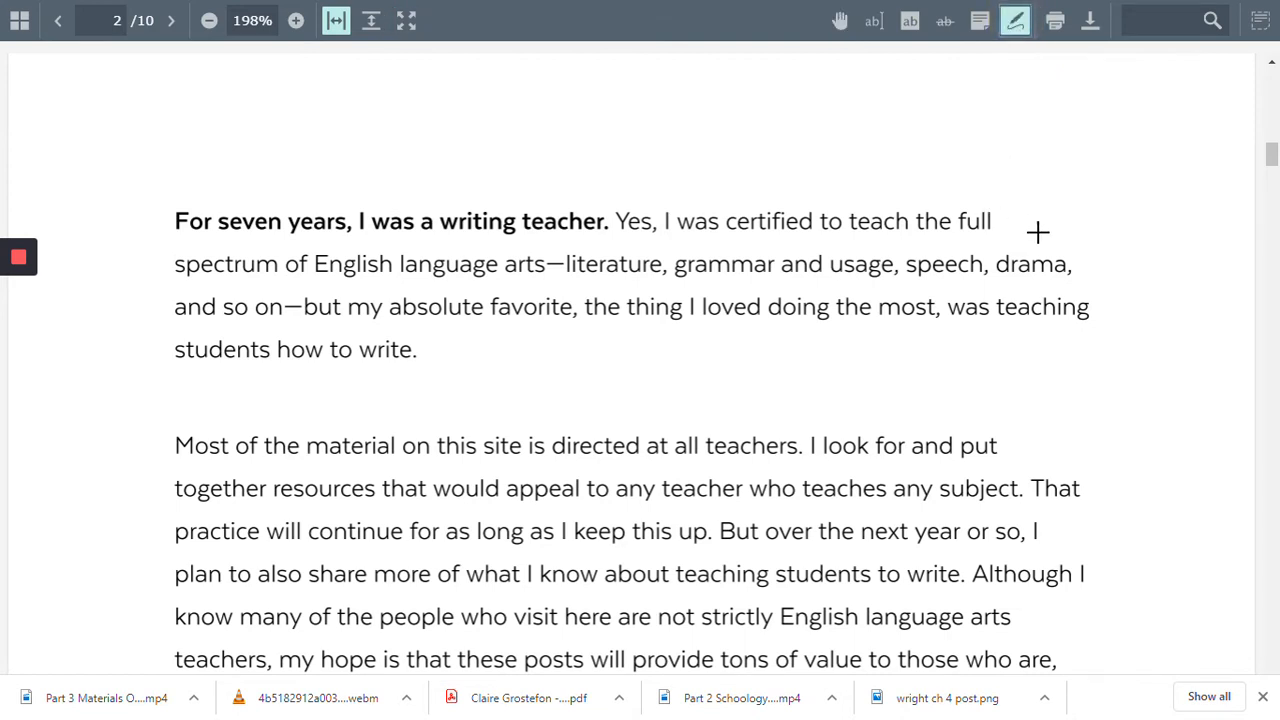
mouse_move(995, 176)
left_mouse_down()
mouse_move(957, 180)
mouse_move(990, 270)
mouse_move(985, 178)
left_mouse_up()
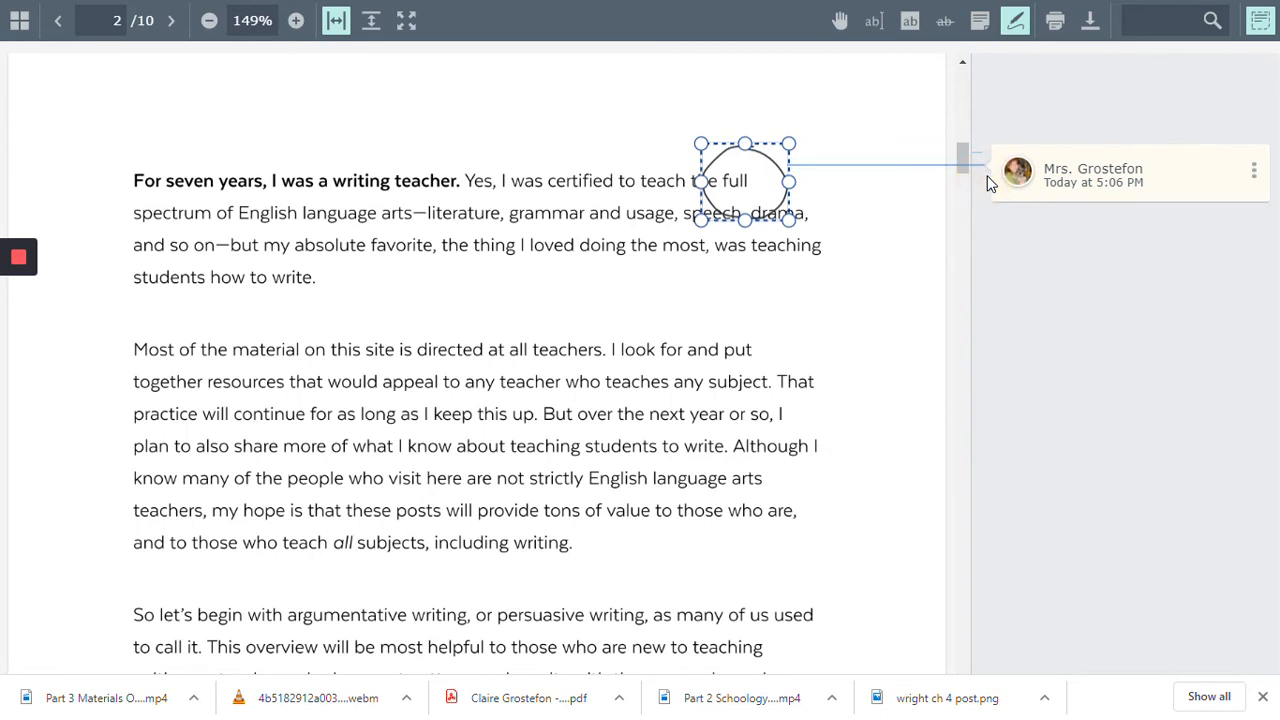
left_click(714, 143)
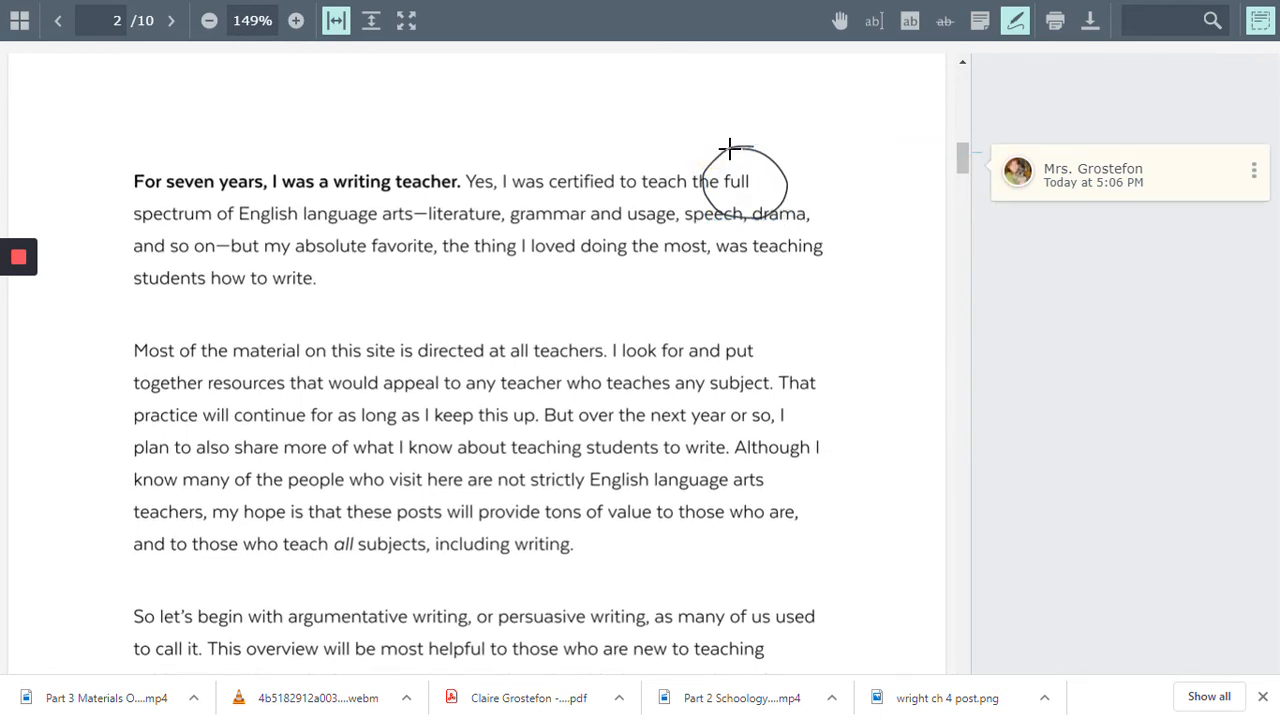
left_click(730, 149)
left_click(686, 116)
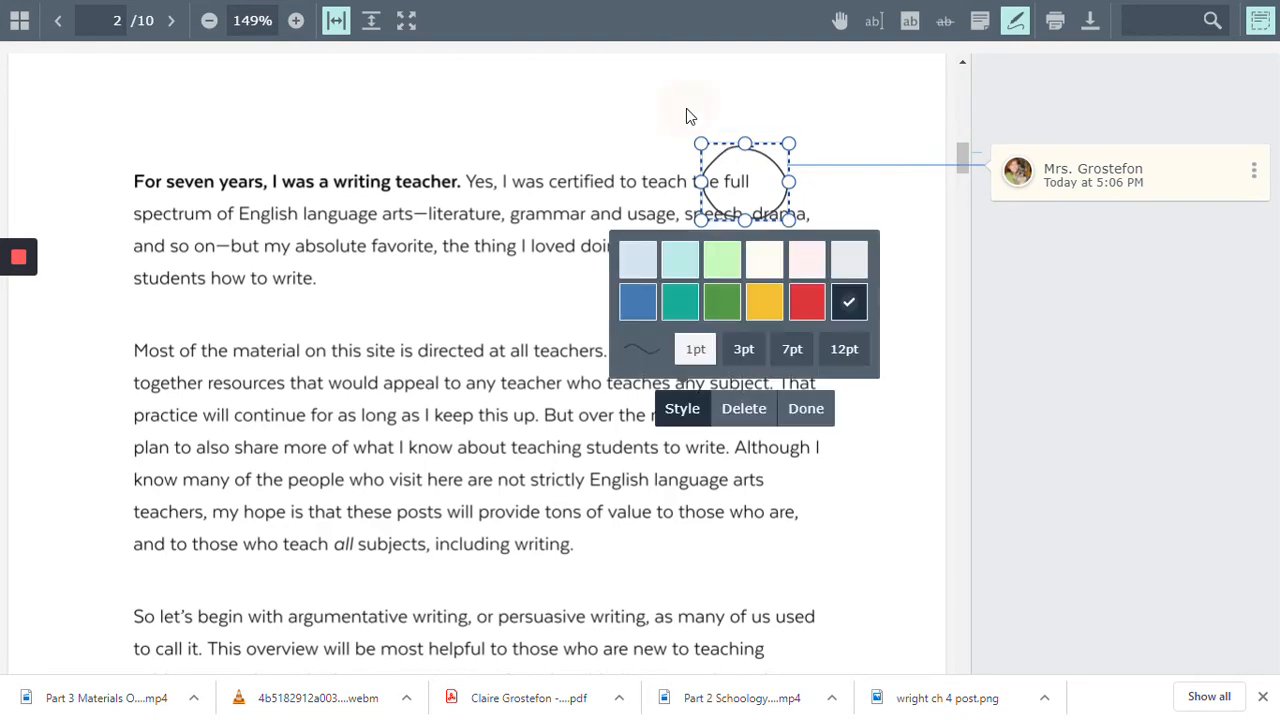
left_click(806, 302)
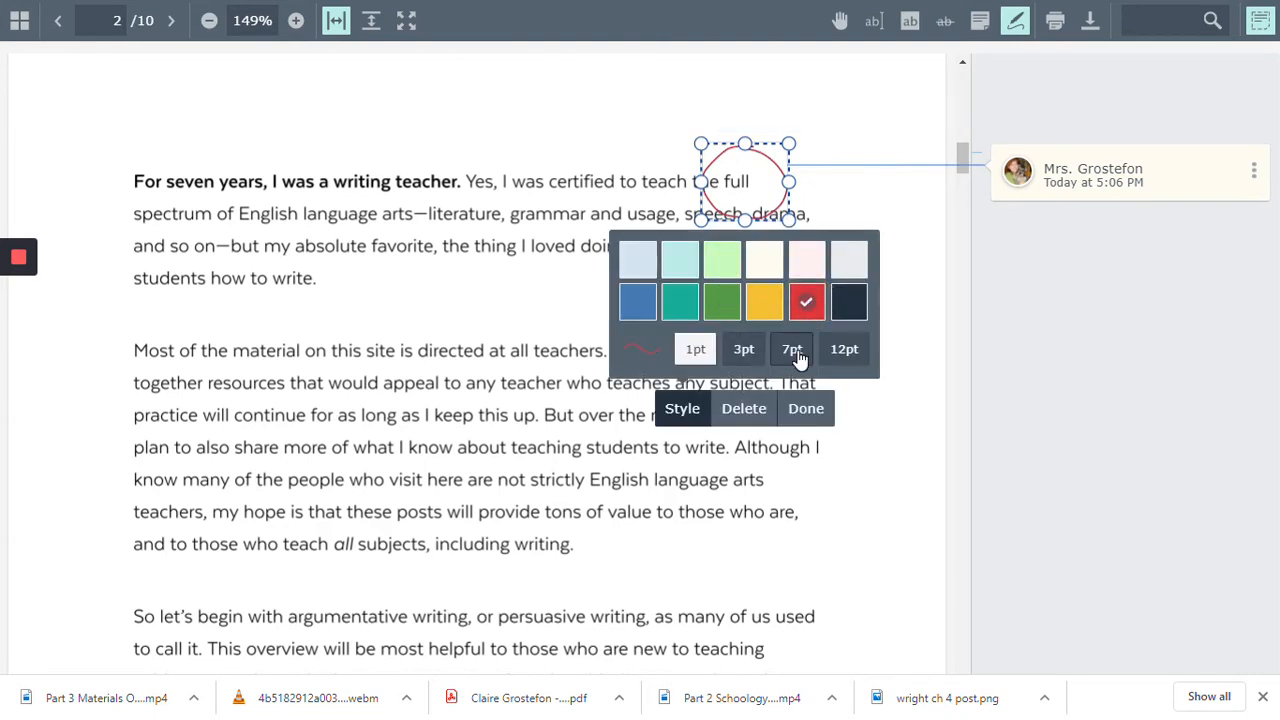
left_click(795, 355)
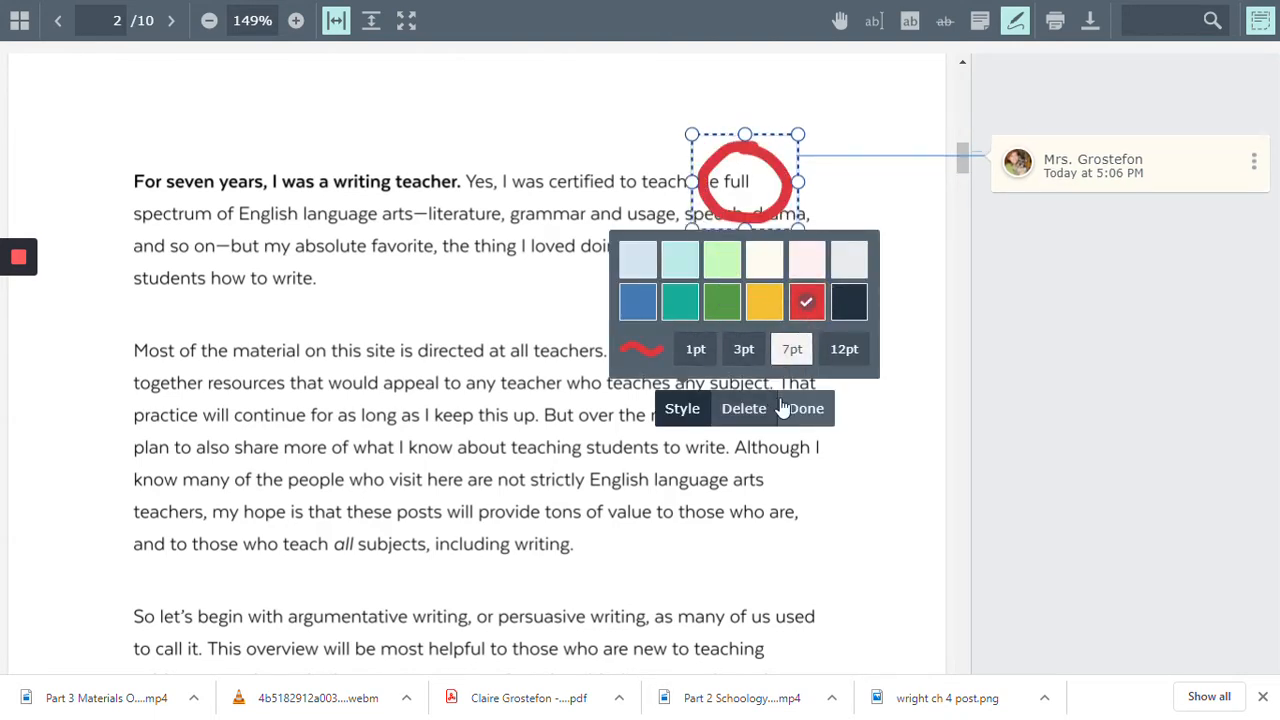
left_click(812, 416)
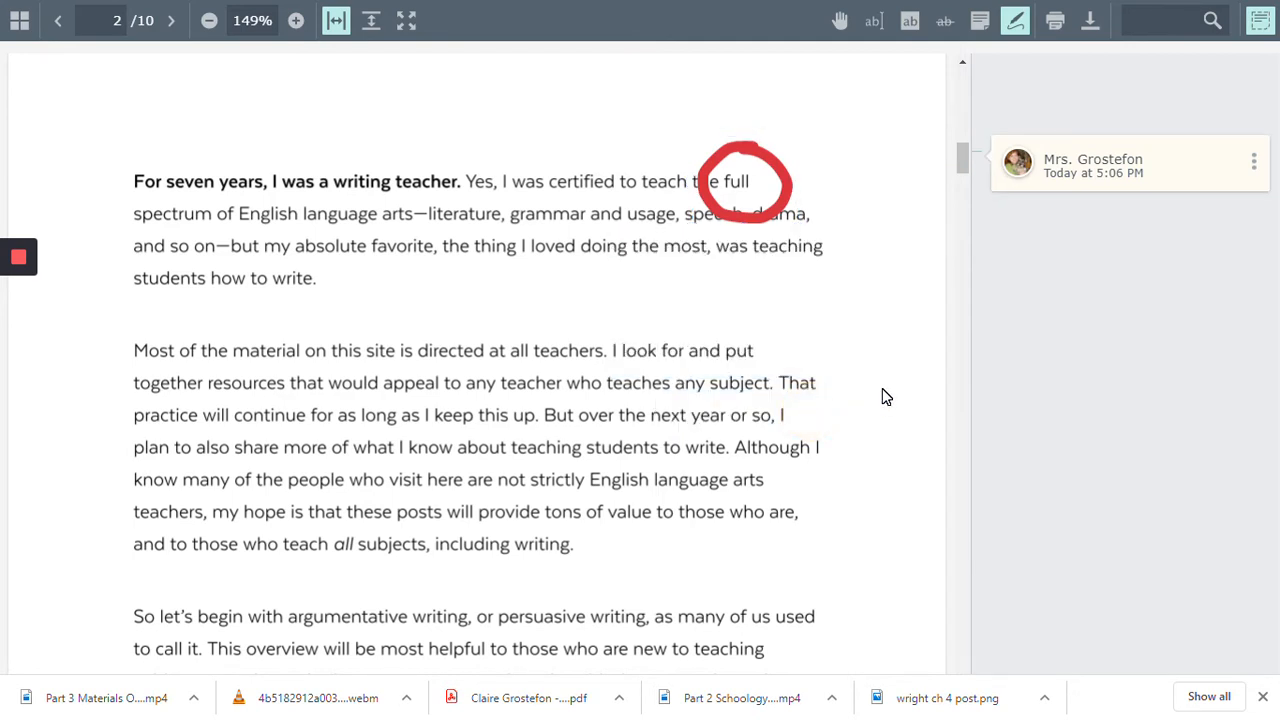
Step: Draw an X beside the end of the second paragraph and an arrow pointing at that paragraph's first line
left_click_drag(852, 480, 812, 548)
left_click_drag(810, 489, 881, 531)
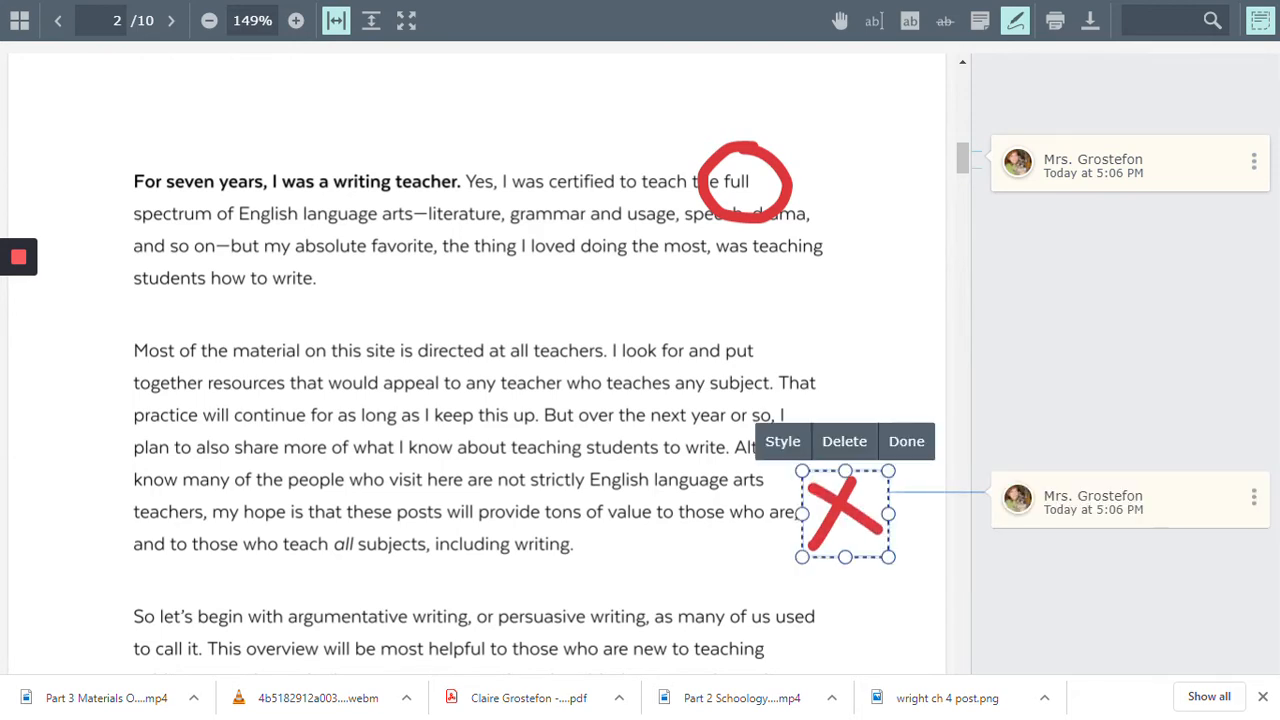
mouse_move(875, 347)
left_mouse_down()
mouse_move(821, 349)
mouse_move(804, 308)
mouse_move(820, 378)
left_mouse_up()
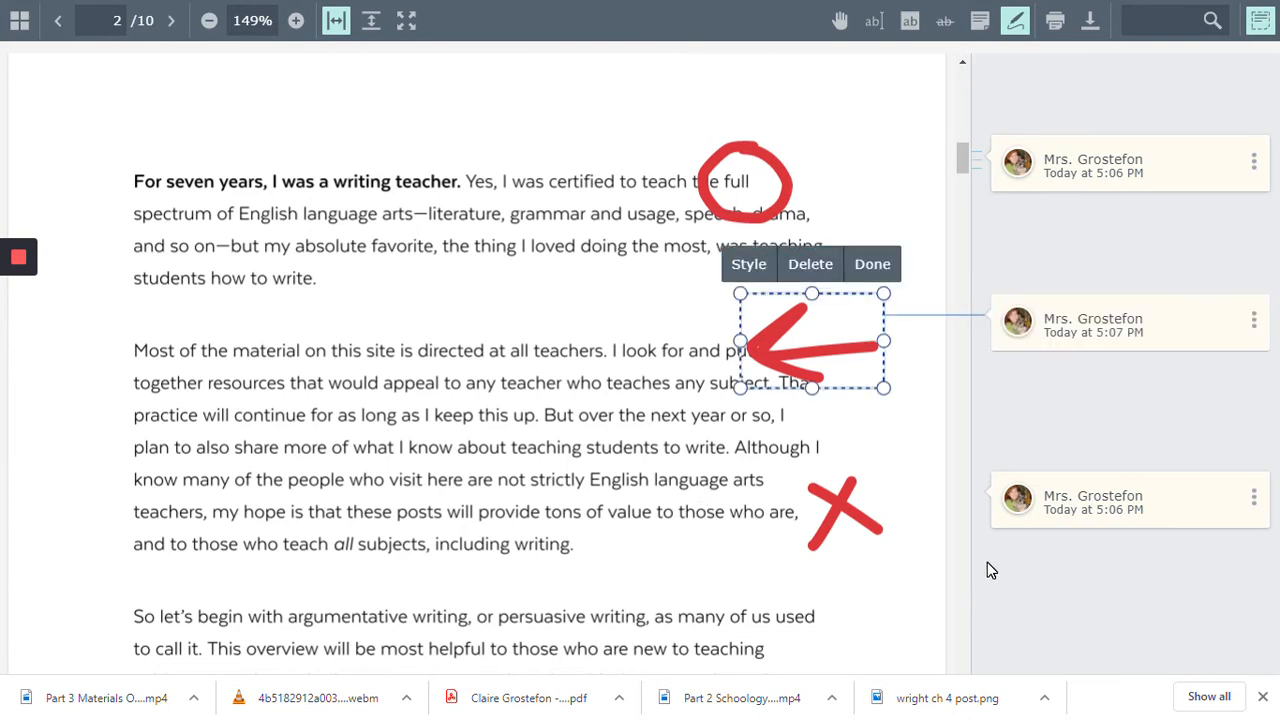
Step: Add a note after "Then again," in the last paragraph of page 2 reading "Please transition between ideas." and save it
scroll(943, 606, "down", 2)
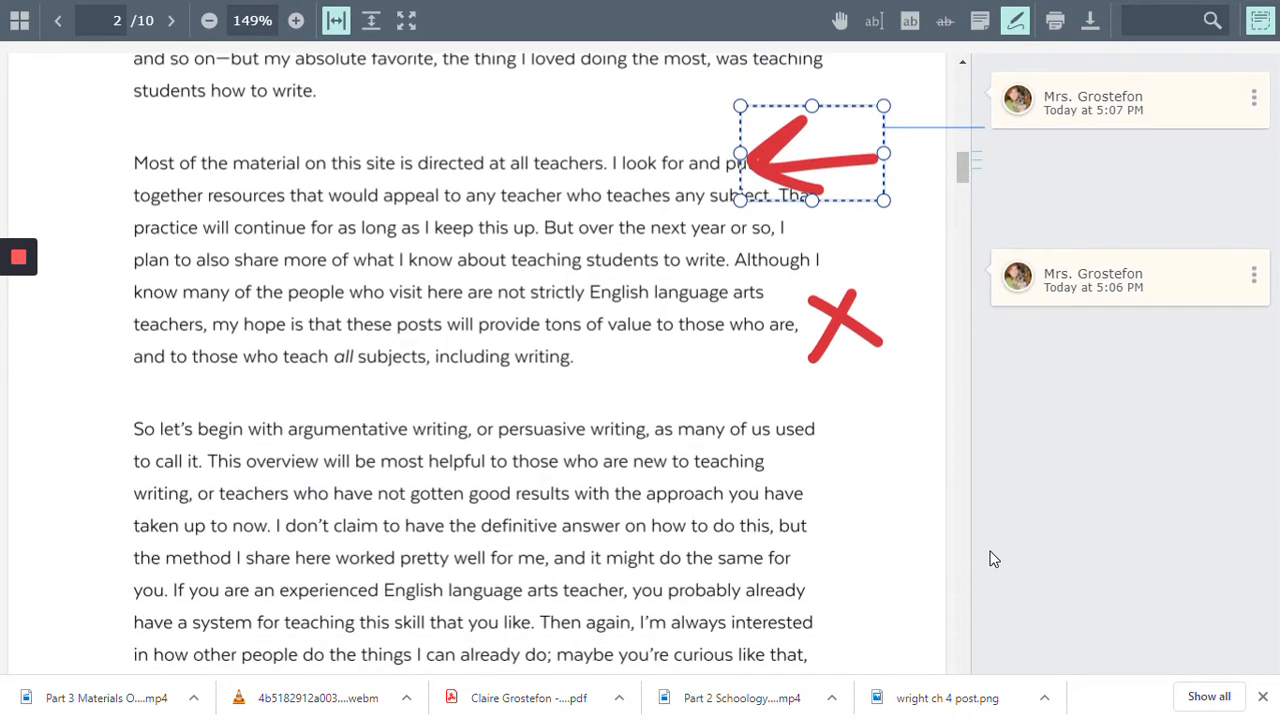
scroll(919, 555, "down", 3)
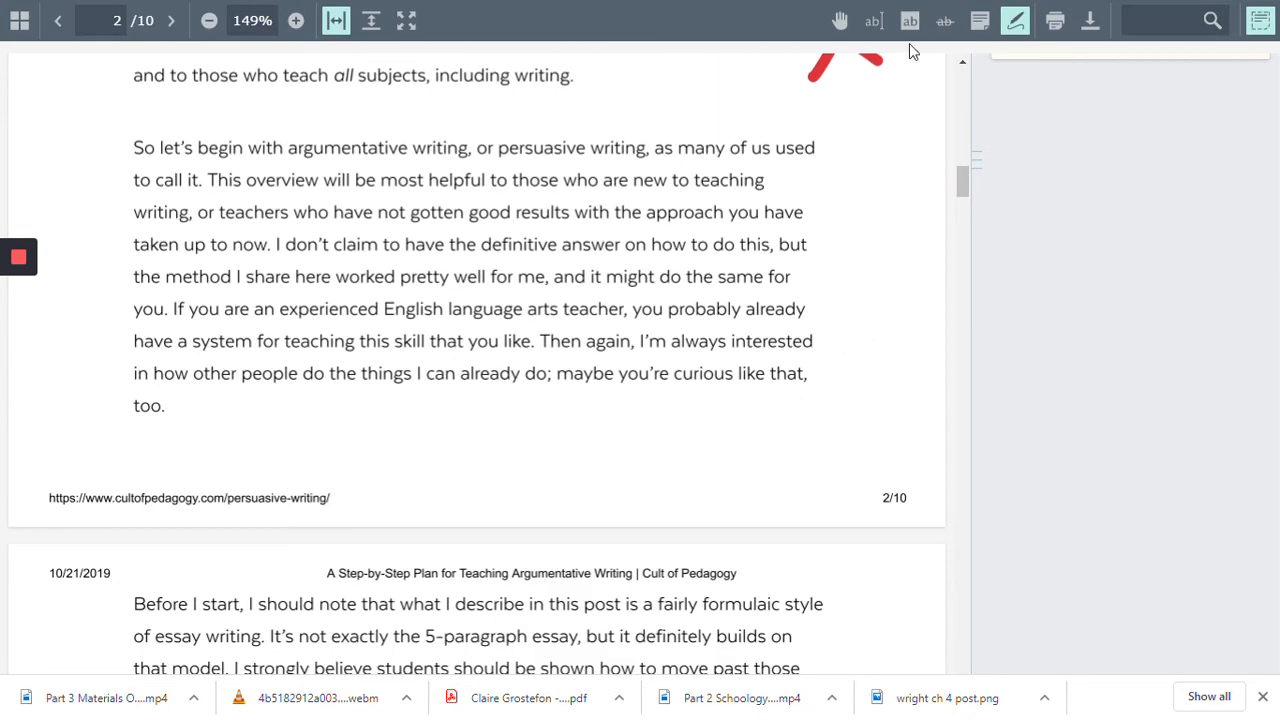
left_click(979, 24)
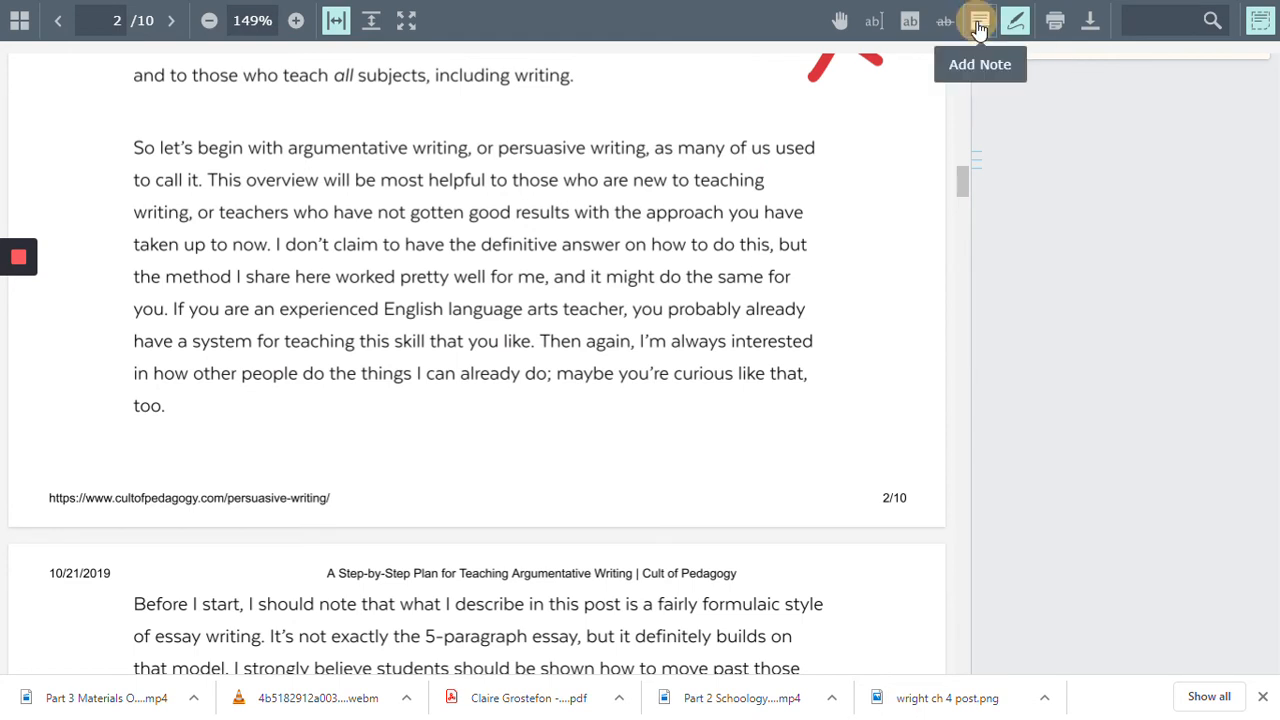
left_click(640, 336)
type("P")
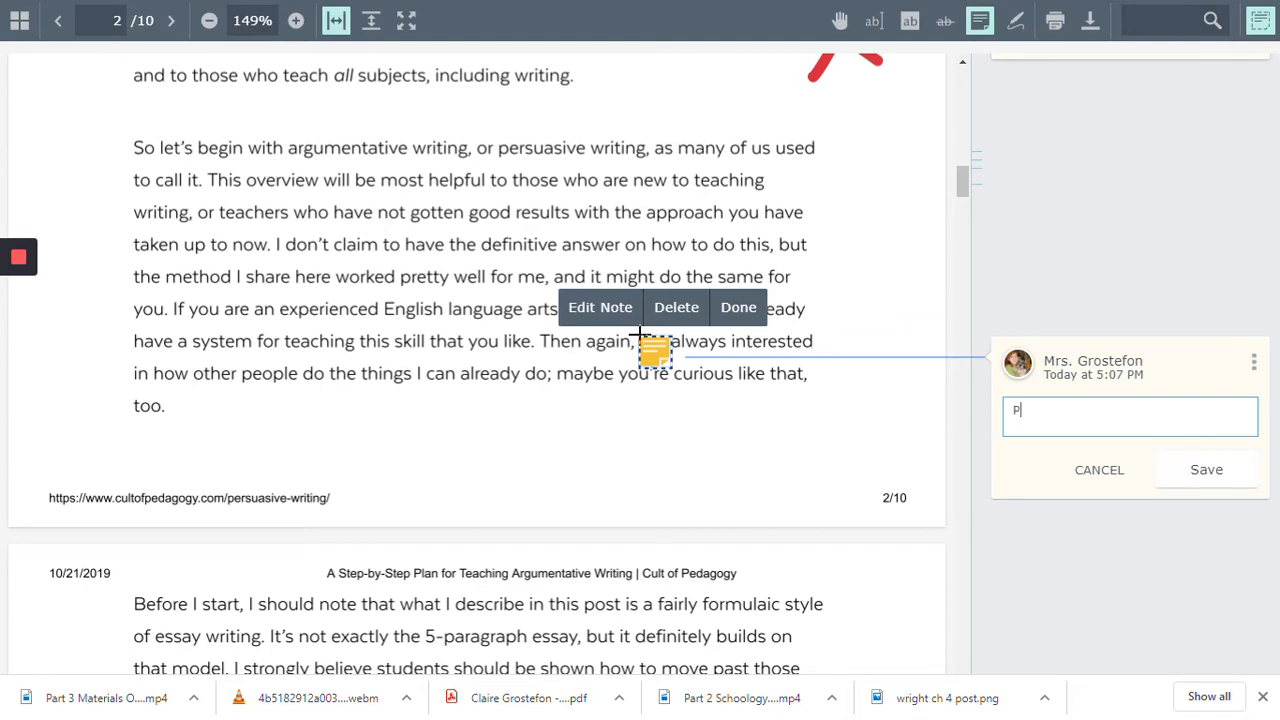
type("lease transition between ideas.")
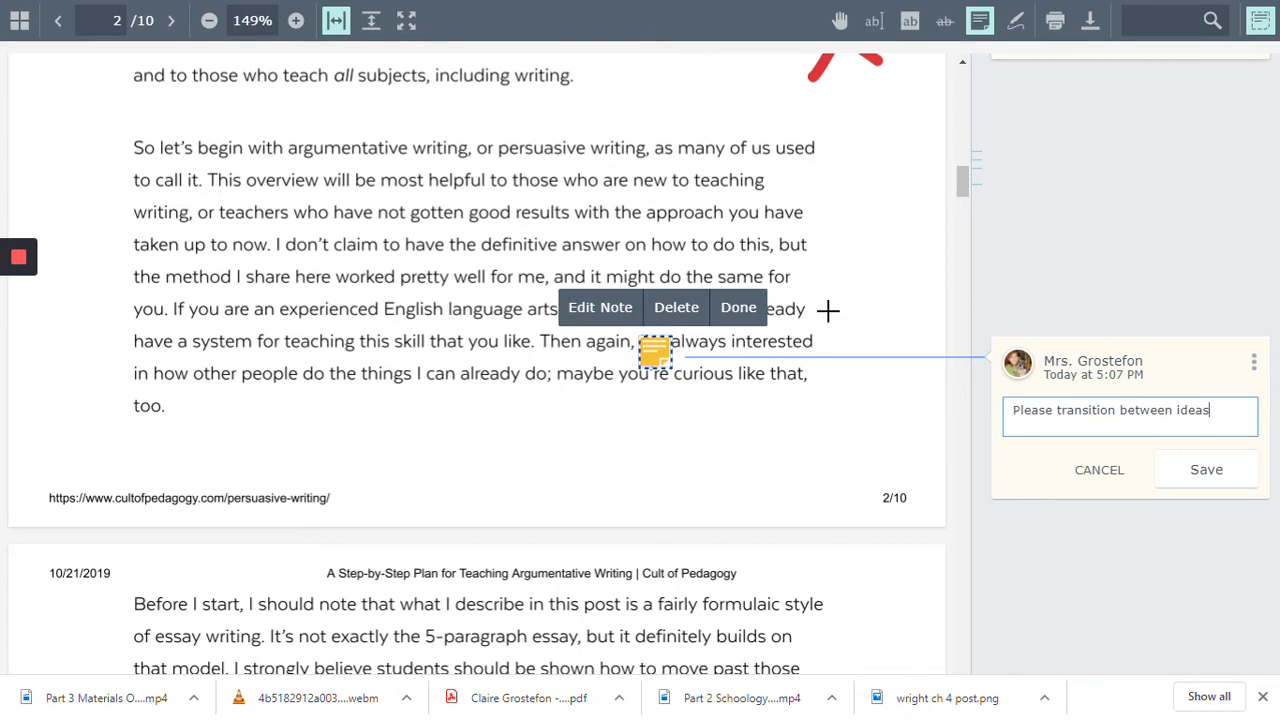
left_click(1227, 478)
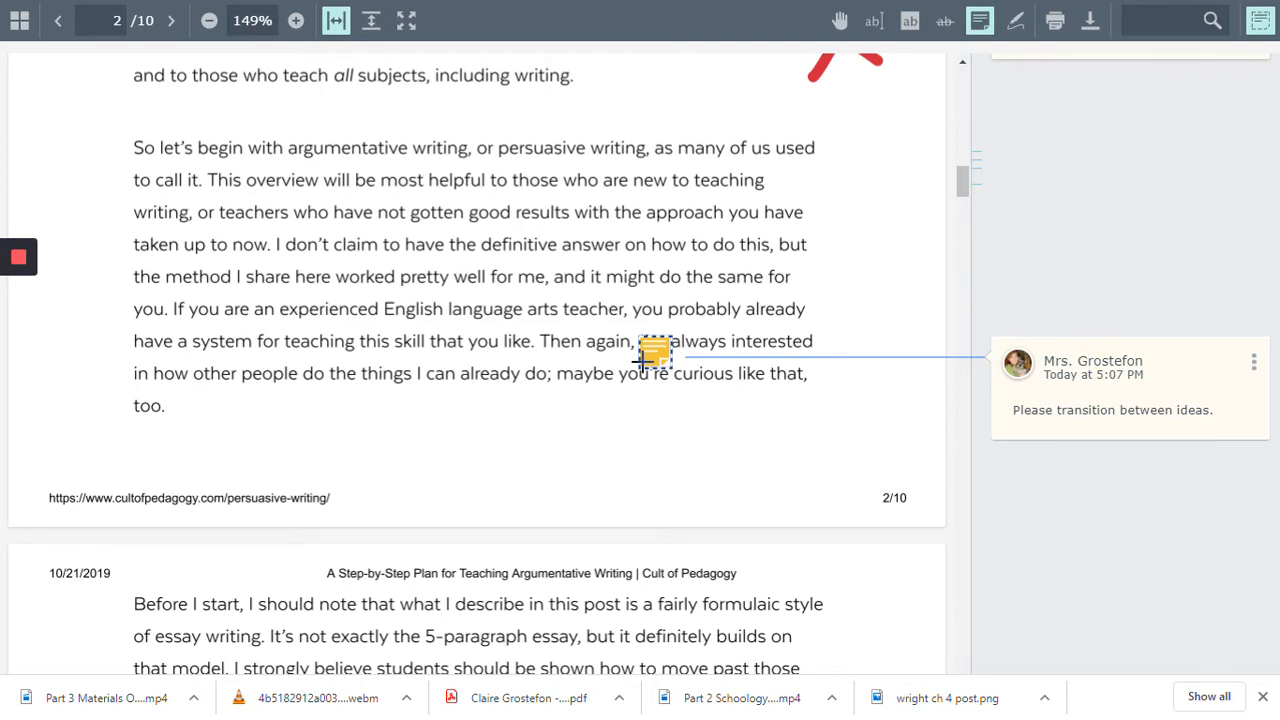
Step: Leave full screen, grade the submission 7 out of 10, and close the submission viewer
left_click(405, 27)
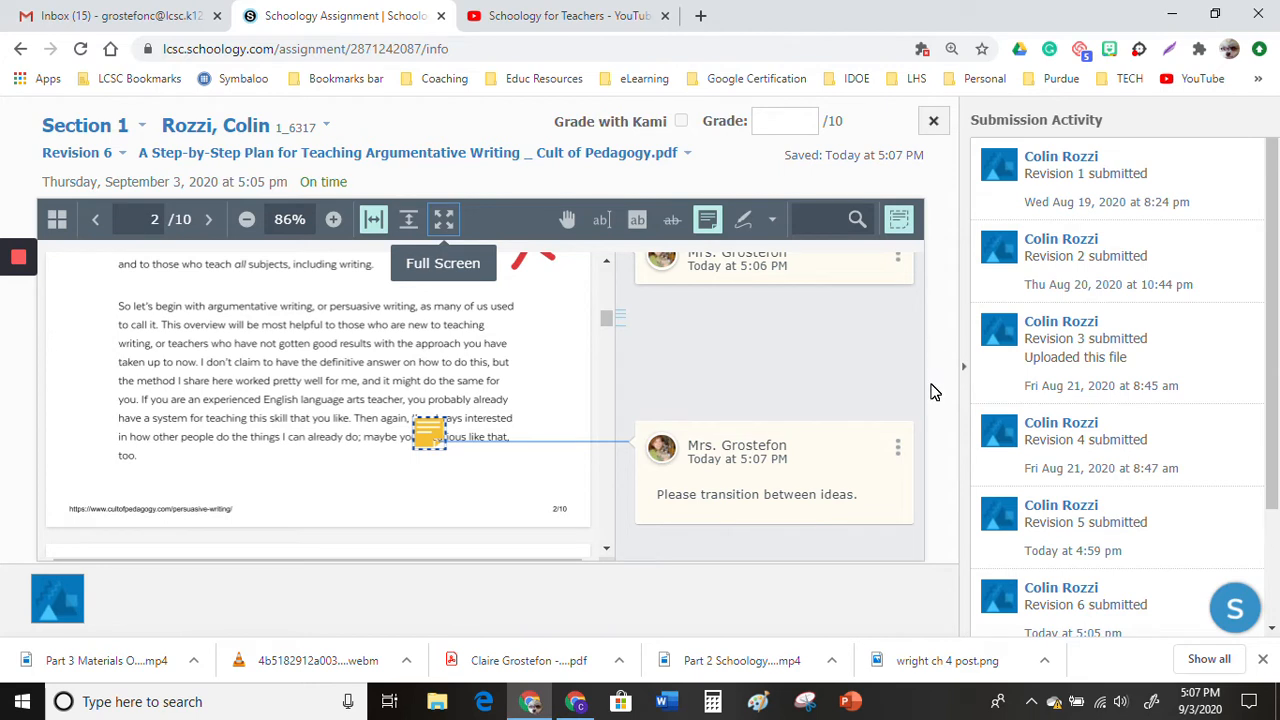
left_click(139, 133)
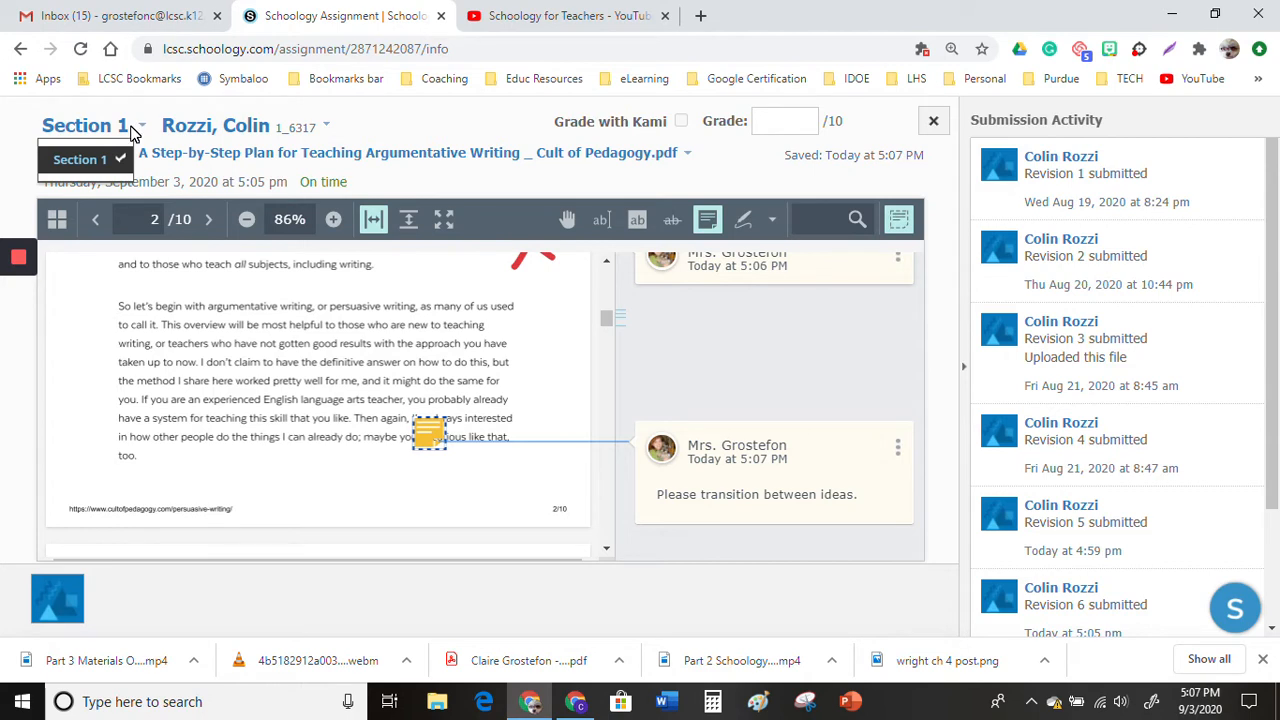
left_click(788, 123)
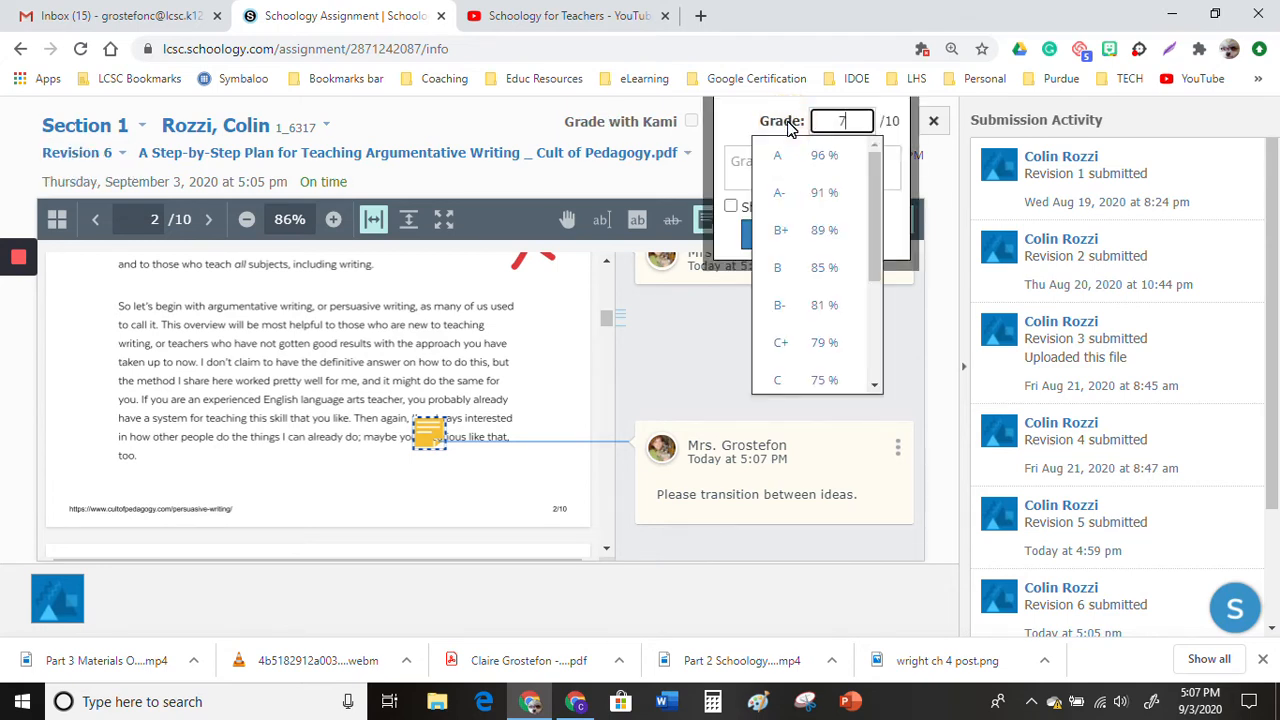
left_click_drag(877, 189, 874, 160)
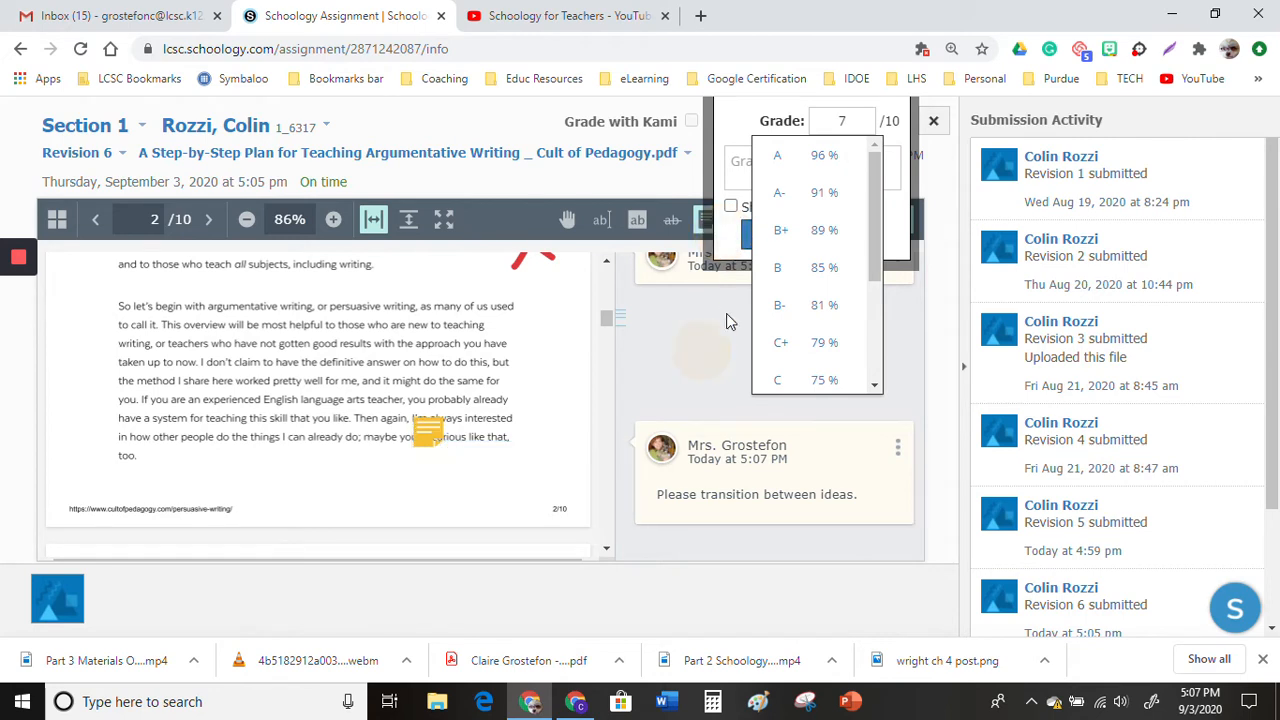
left_click(744, 238)
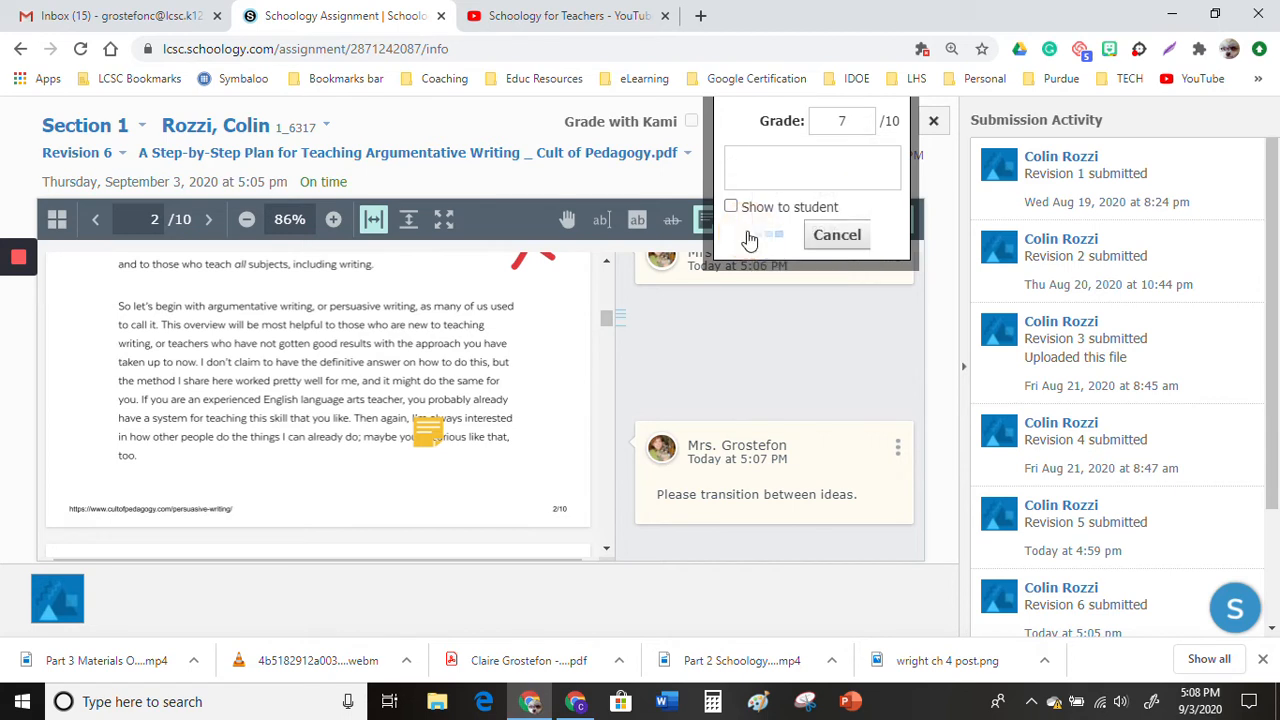
left_click(750, 240)
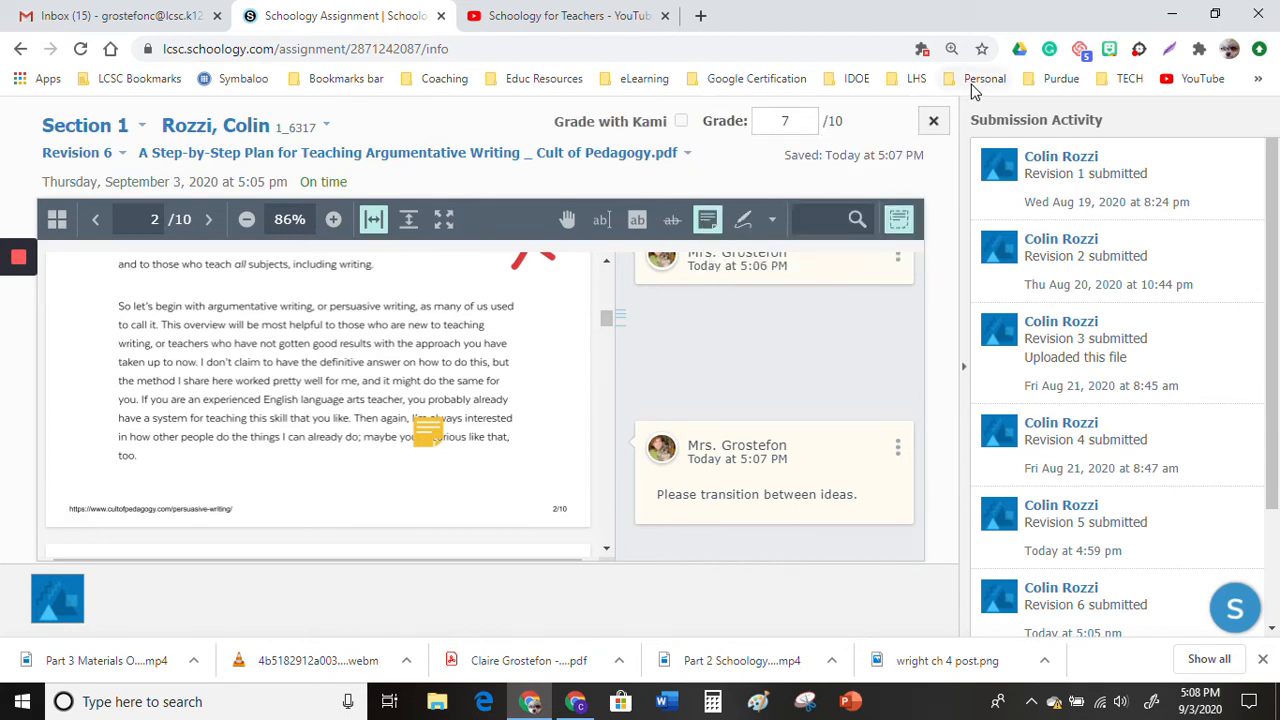
left_click(933, 121)
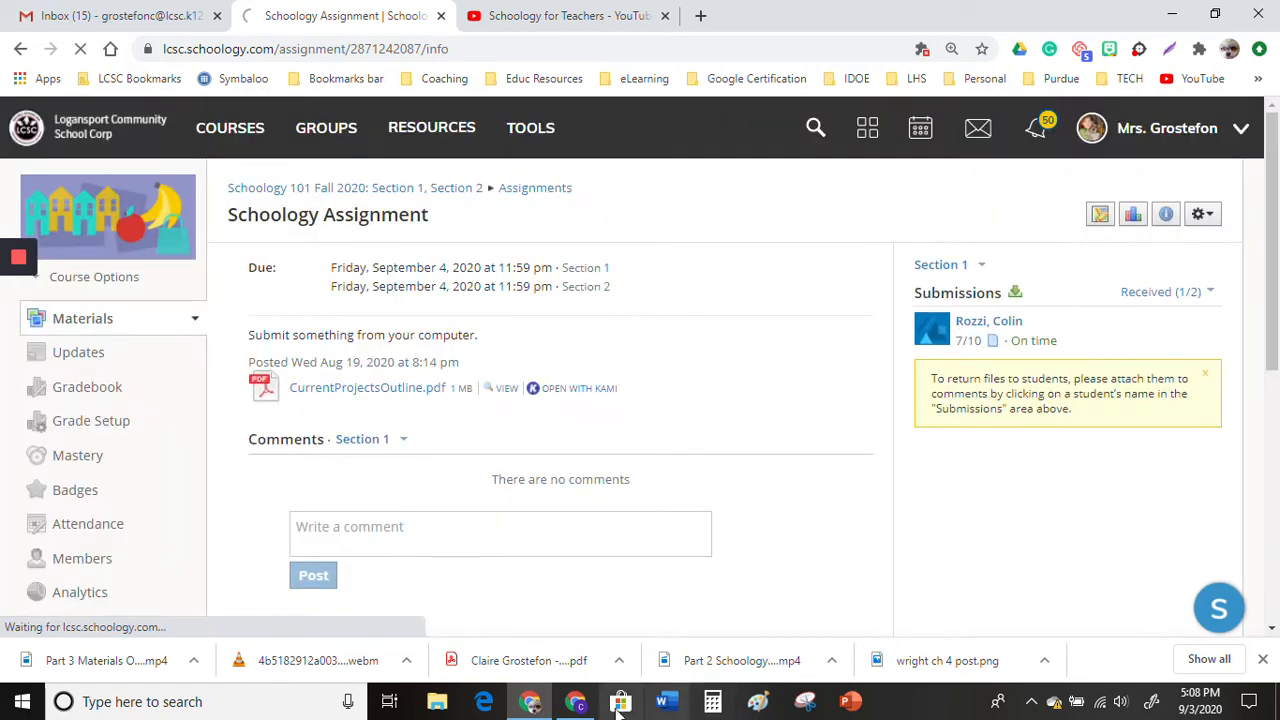
Step: Switch to the browser window with the student's Schoology account and reload the Schoology Assignment page
left_click(577, 704)
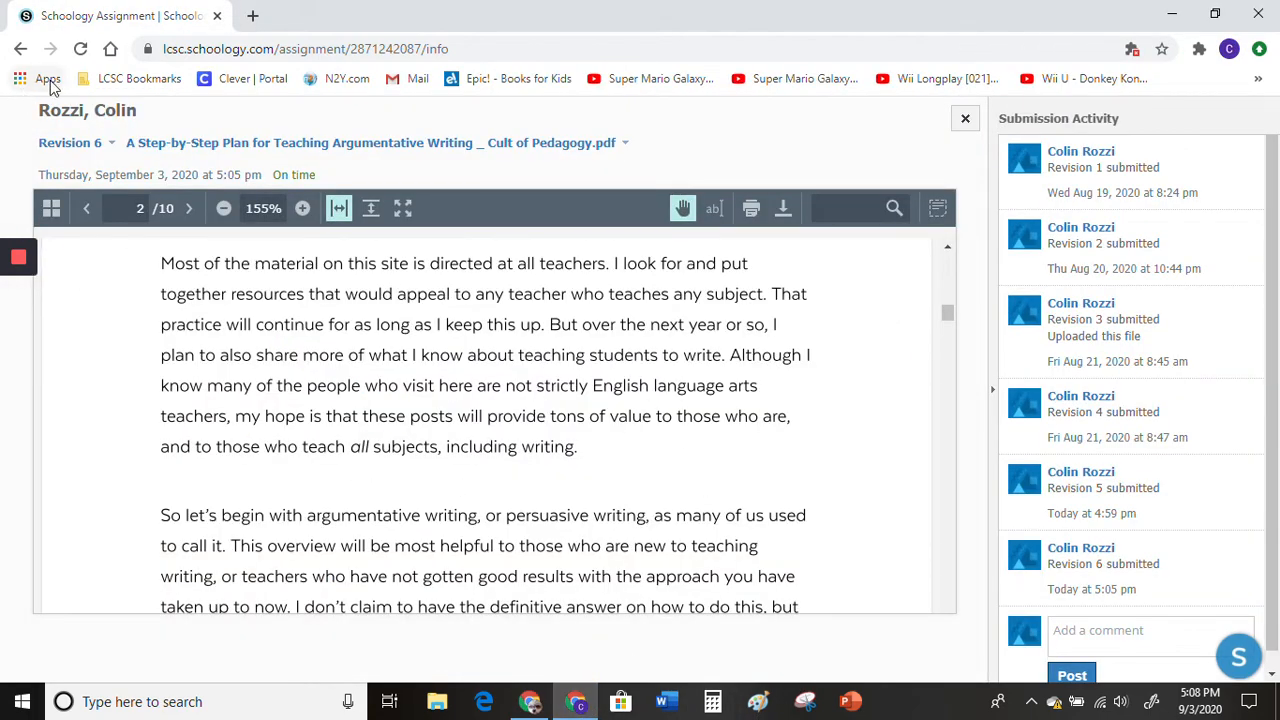
left_click(82, 50)
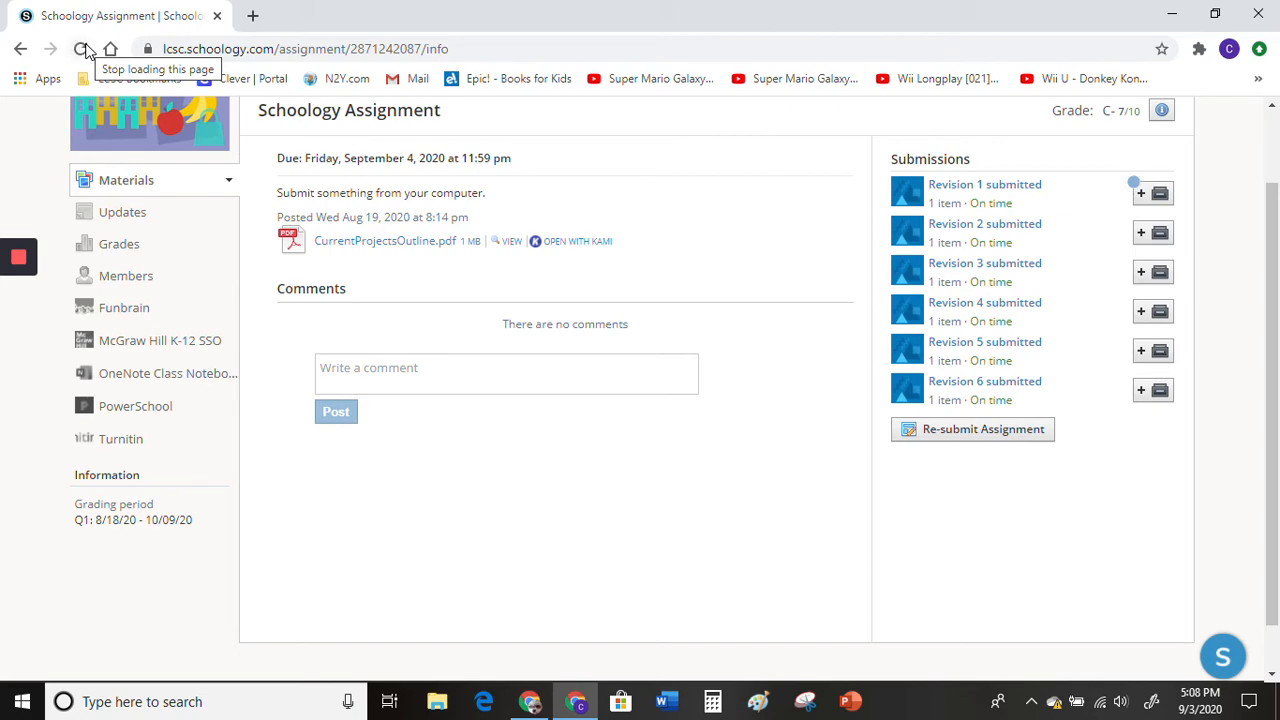
scroll(251, 320, "up", 1)
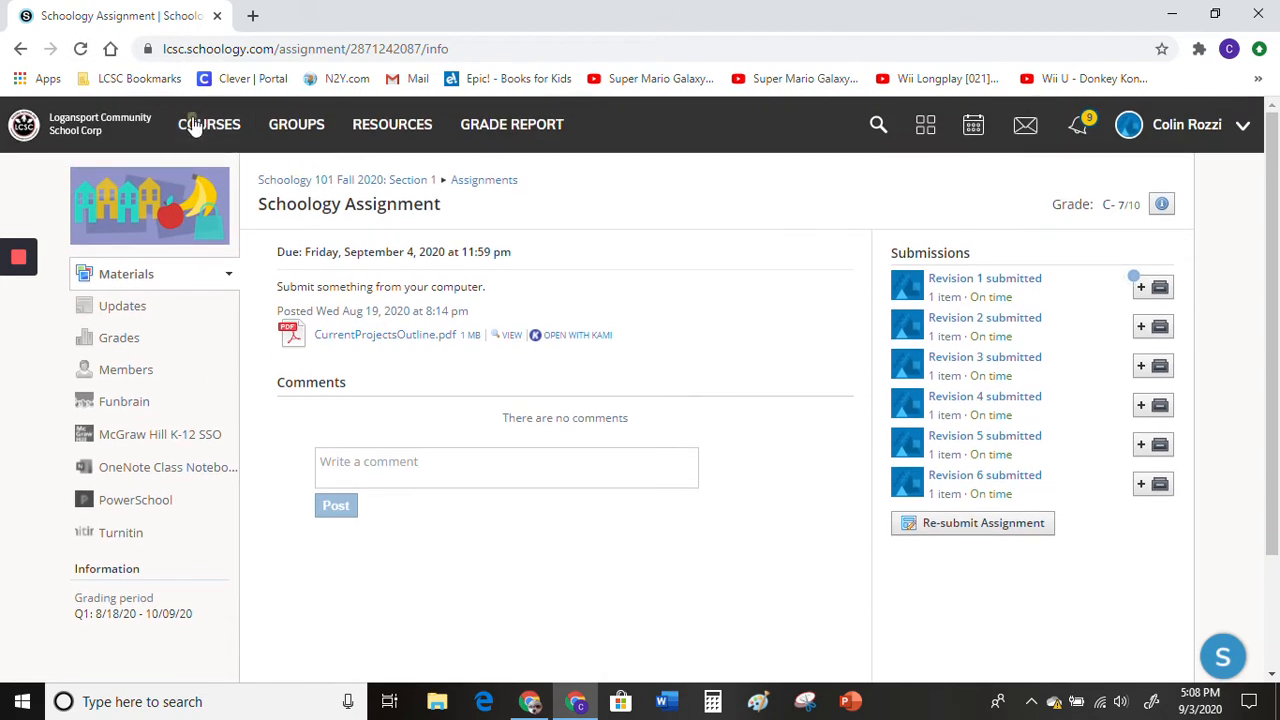
Step: Open the student's grades for Schoology 101 Fall 2020 and look through the homework scores
left_click(195, 124)
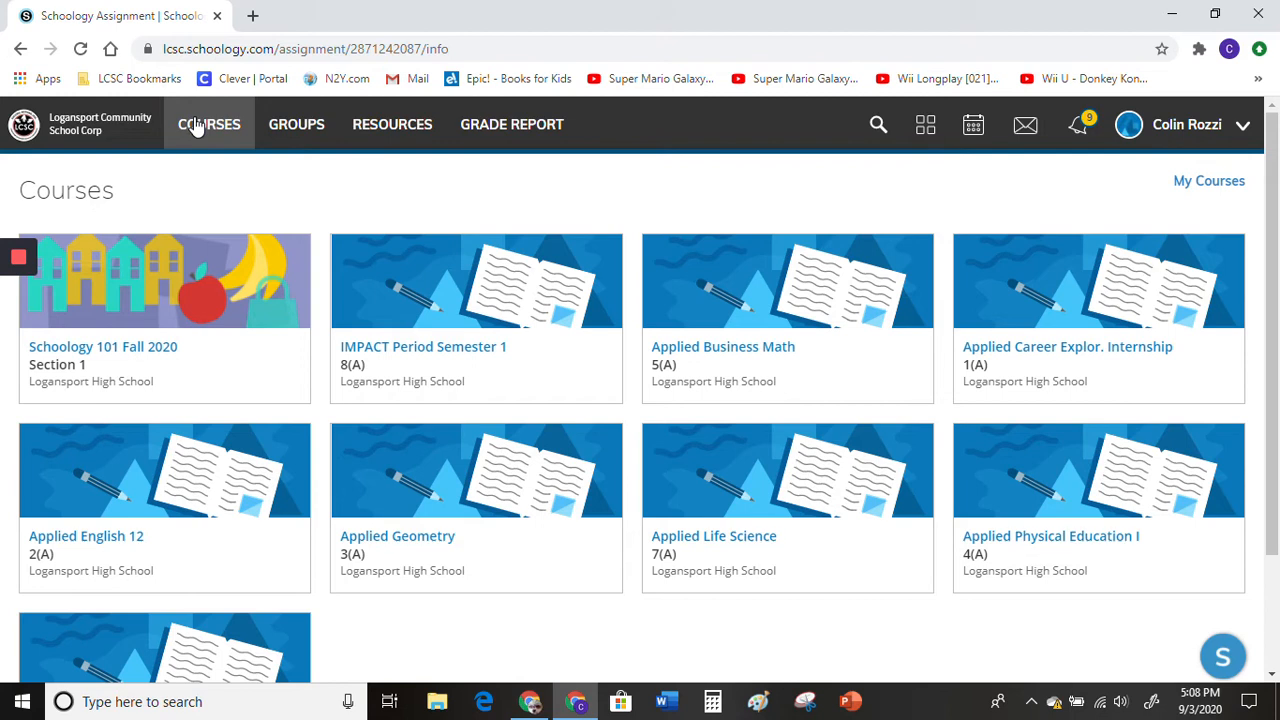
left_click(122, 305)
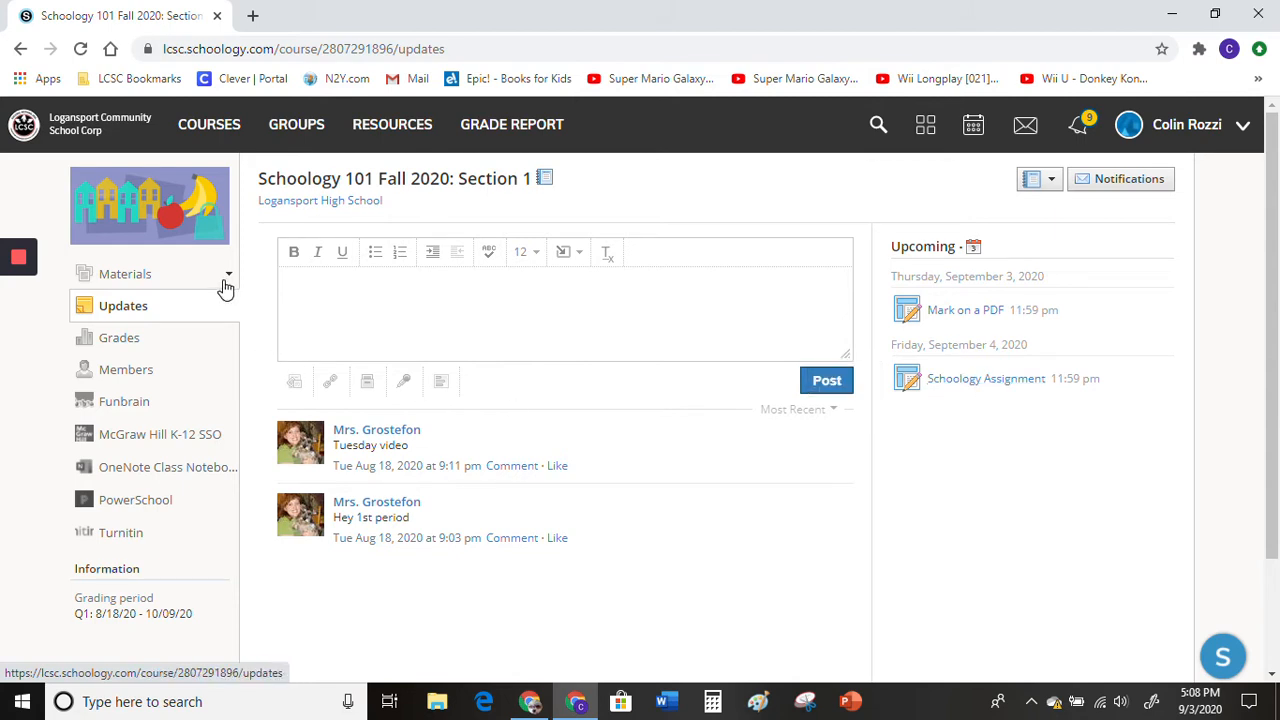
left_click(125, 344)
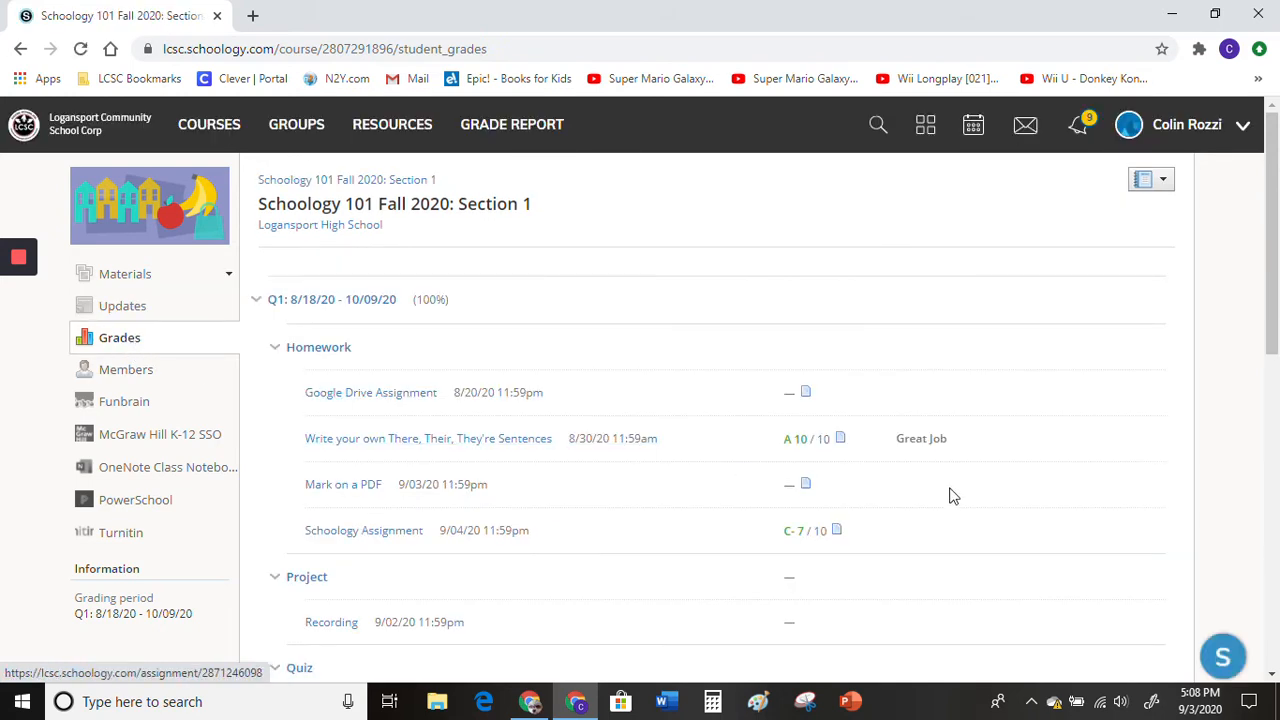
scroll(1015, 495, "down", 1)
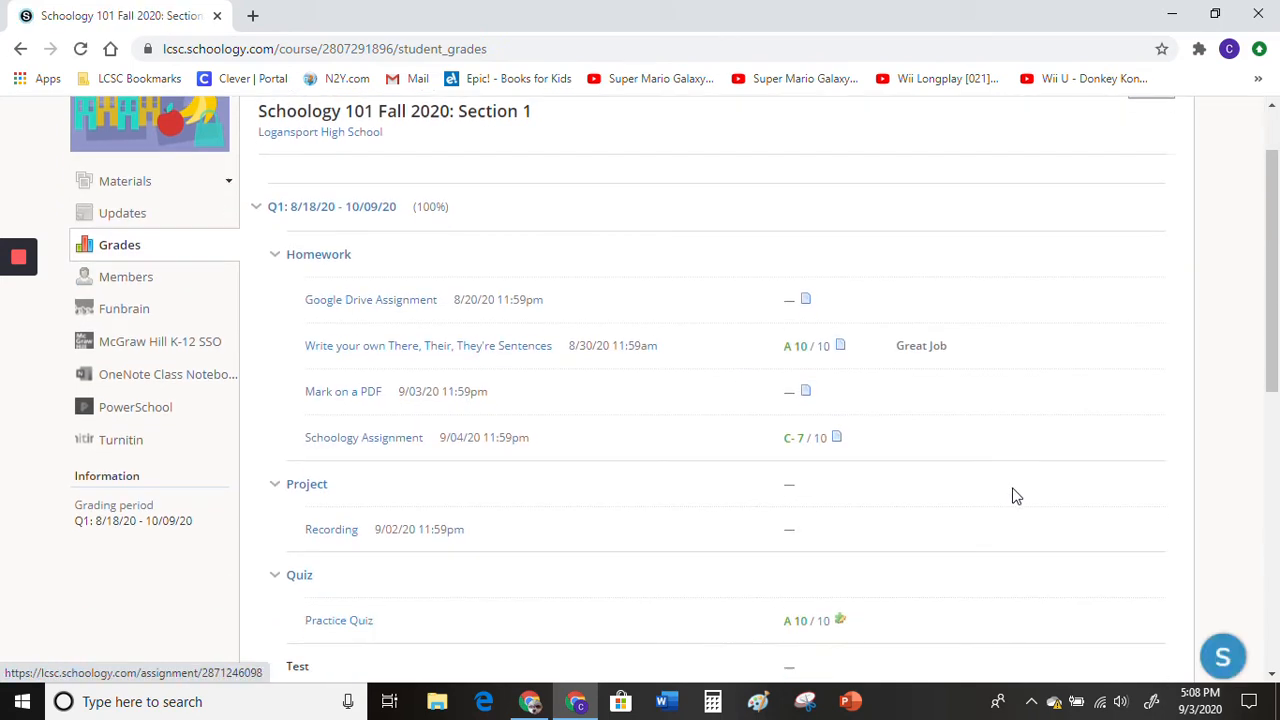
Step: Open the Schoology Assignment from the grades list and review the teacher's markings and note on page 2 of Revision 6
left_click(370, 440)
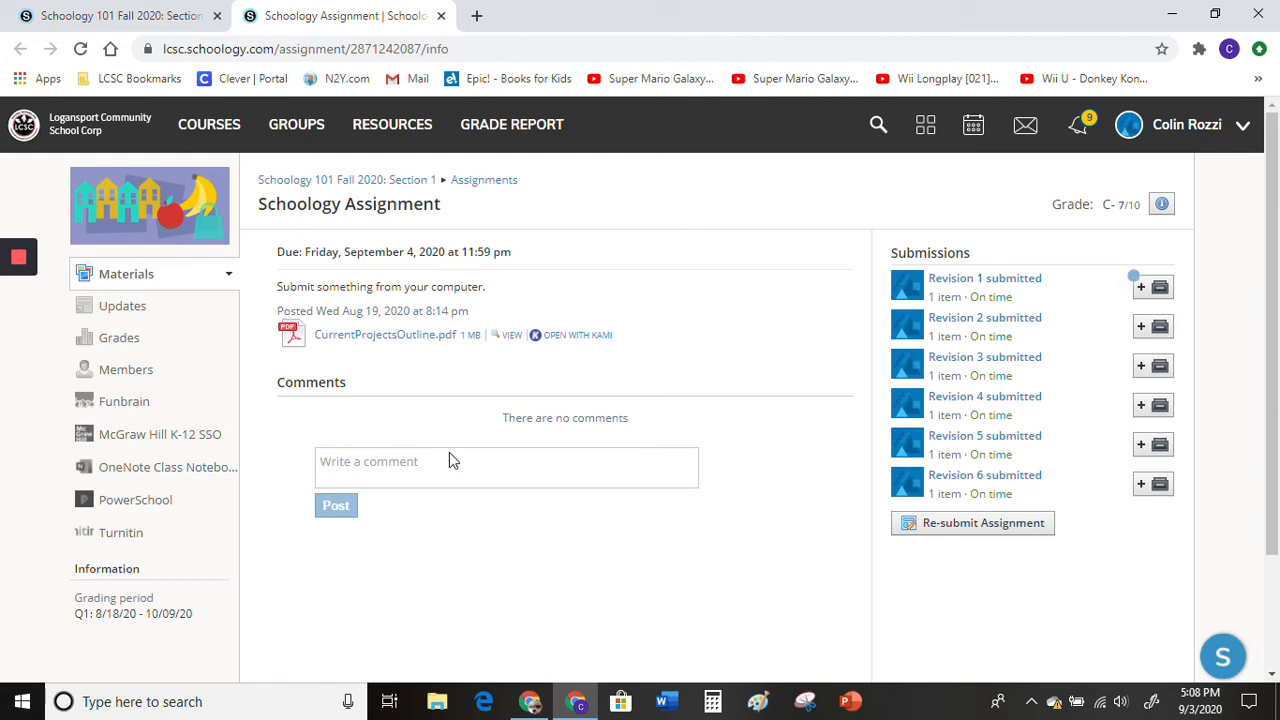
left_click(953, 480)
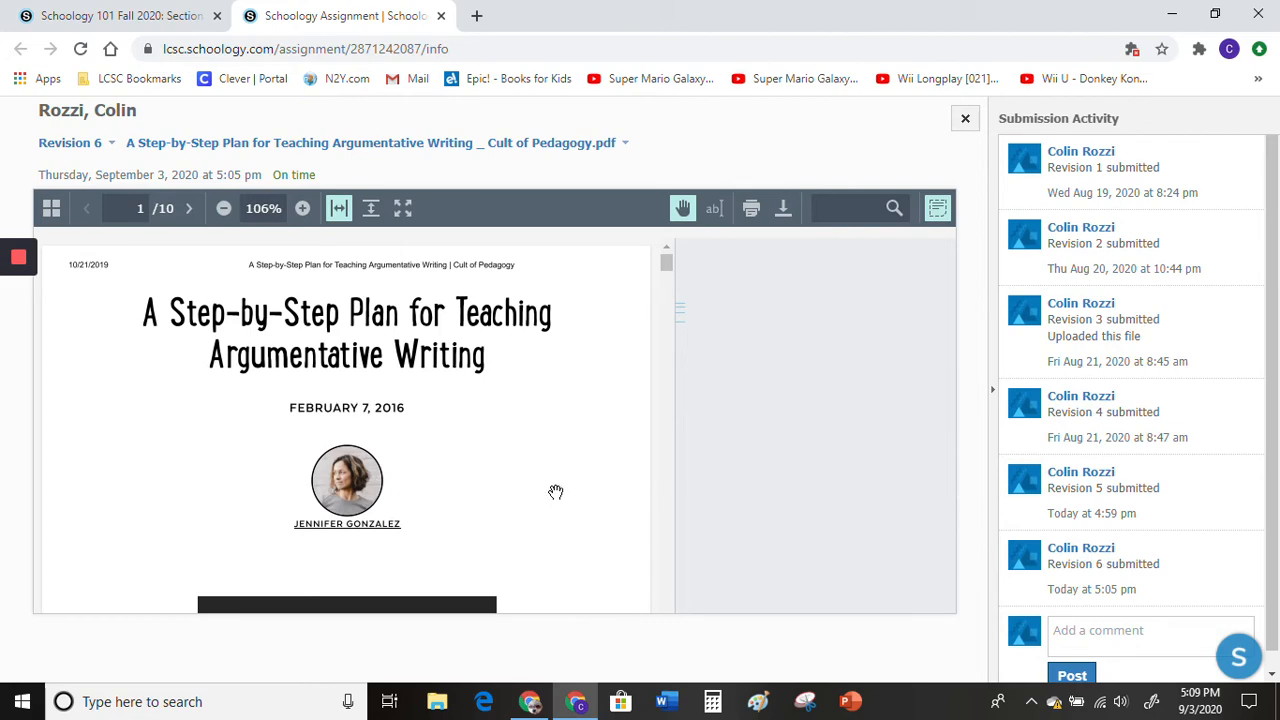
scroll(548, 495, "down", 6)
scroll(545, 497, "down", 3)
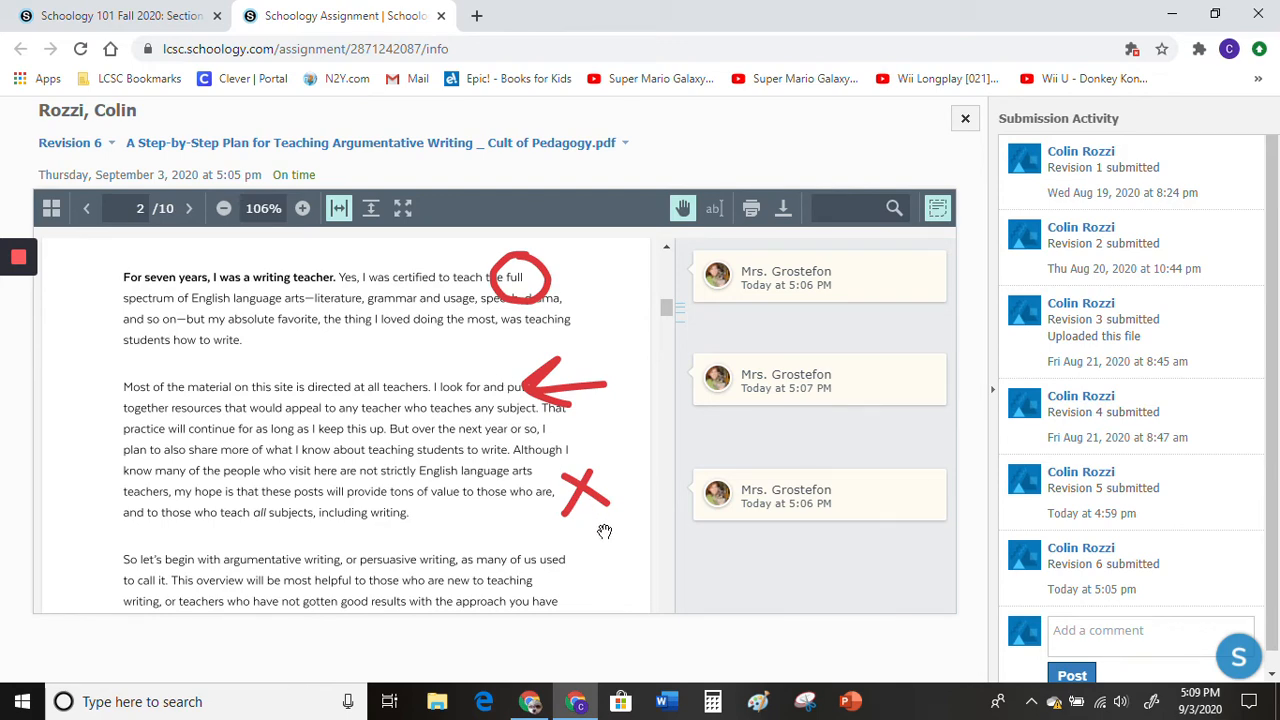
scroll(604, 531, "down", 4)
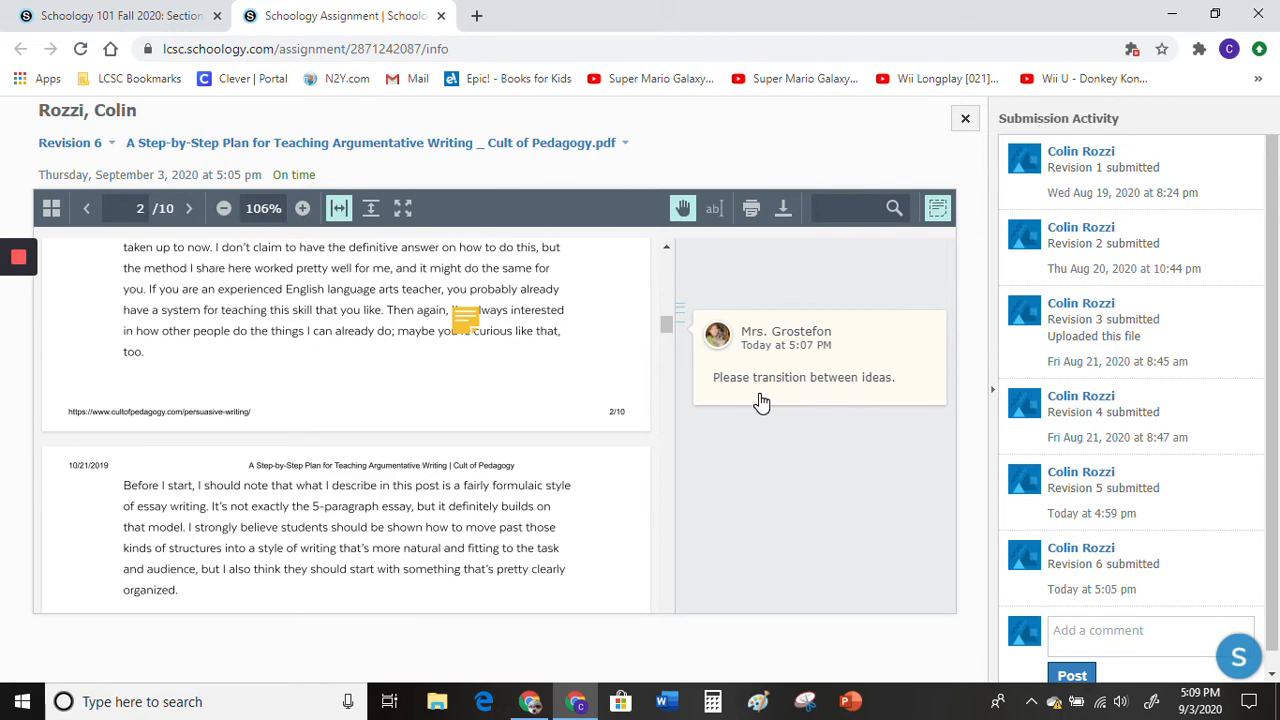
Step: Switch to the browser window with the teacher's Schoology account and open the World History/Civilization course materials
left_click(532, 706)
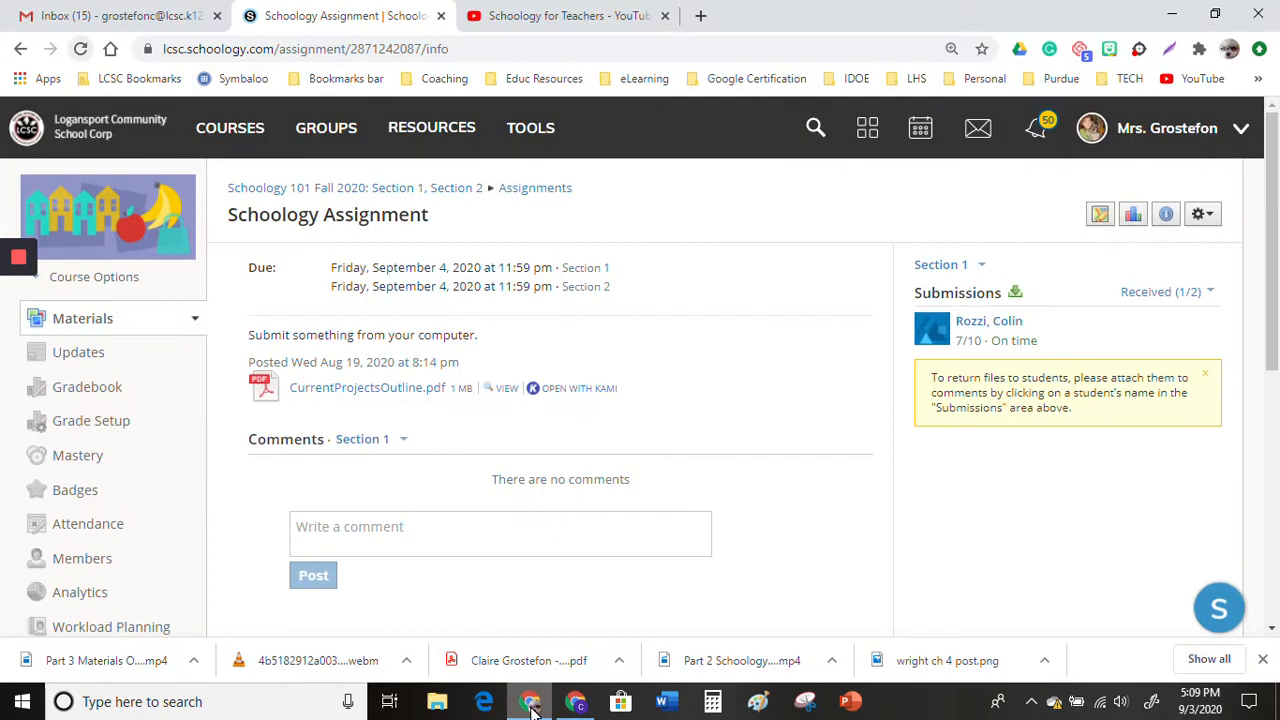
left_click(238, 125)
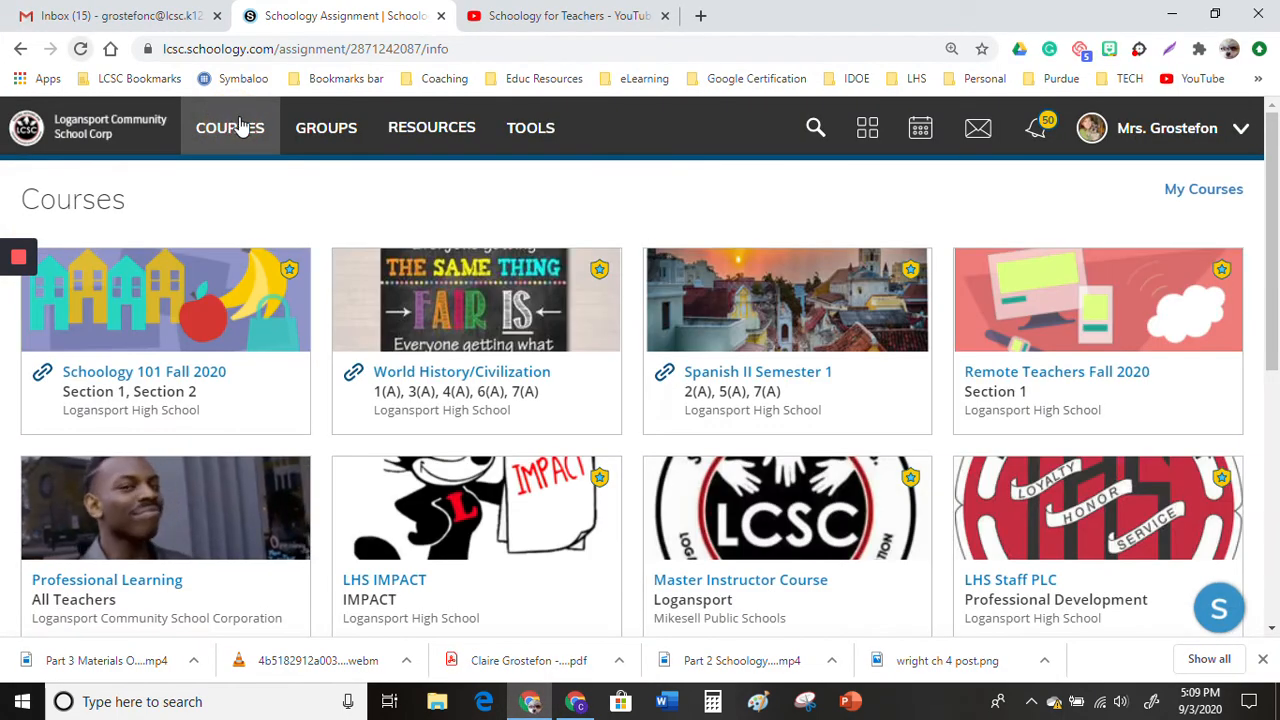
left_click(525, 310)
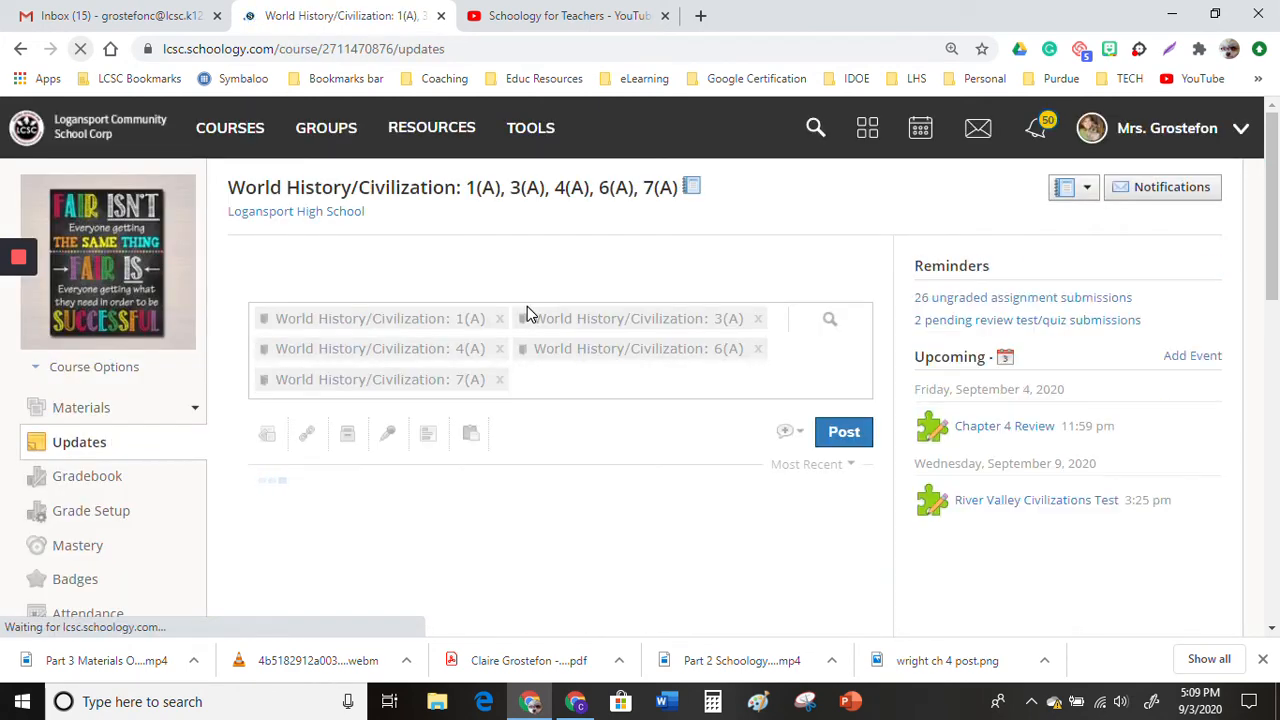
left_click(85, 415)
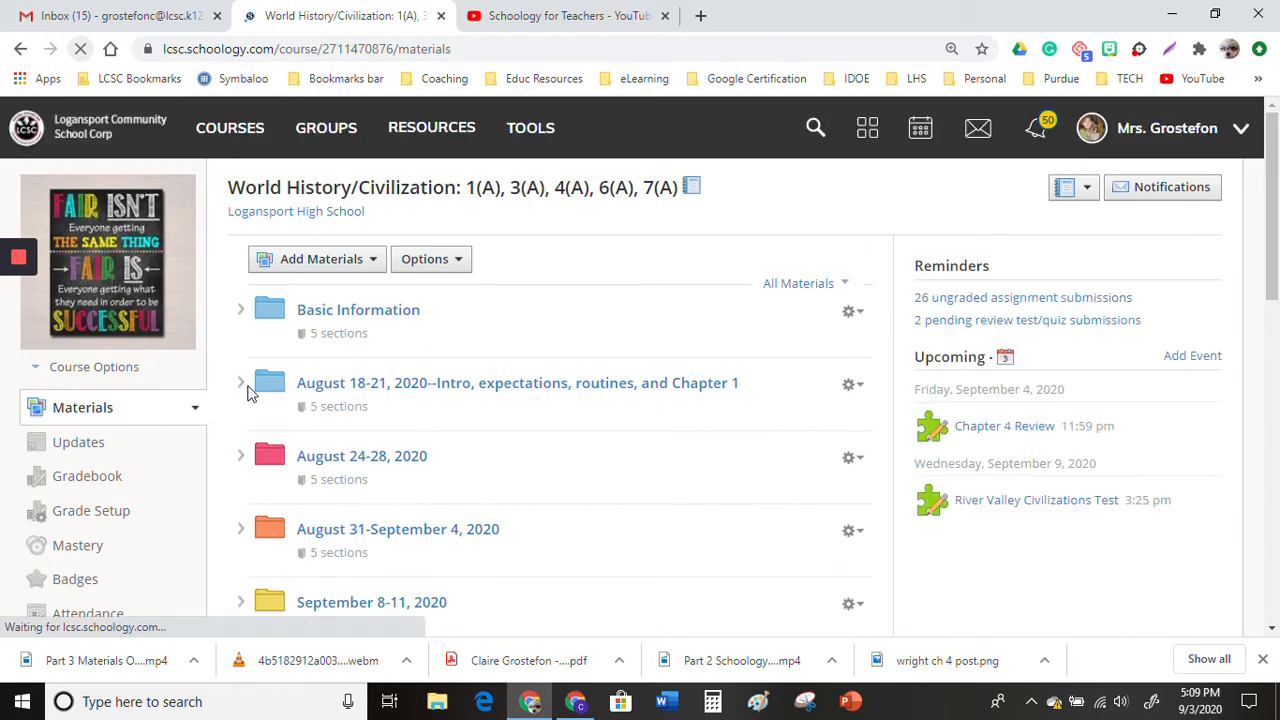
Step: Expand the August 24-28, 2020 folder and open the Mesopotamia Movie assignment
scroll(436, 425, "down", 1)
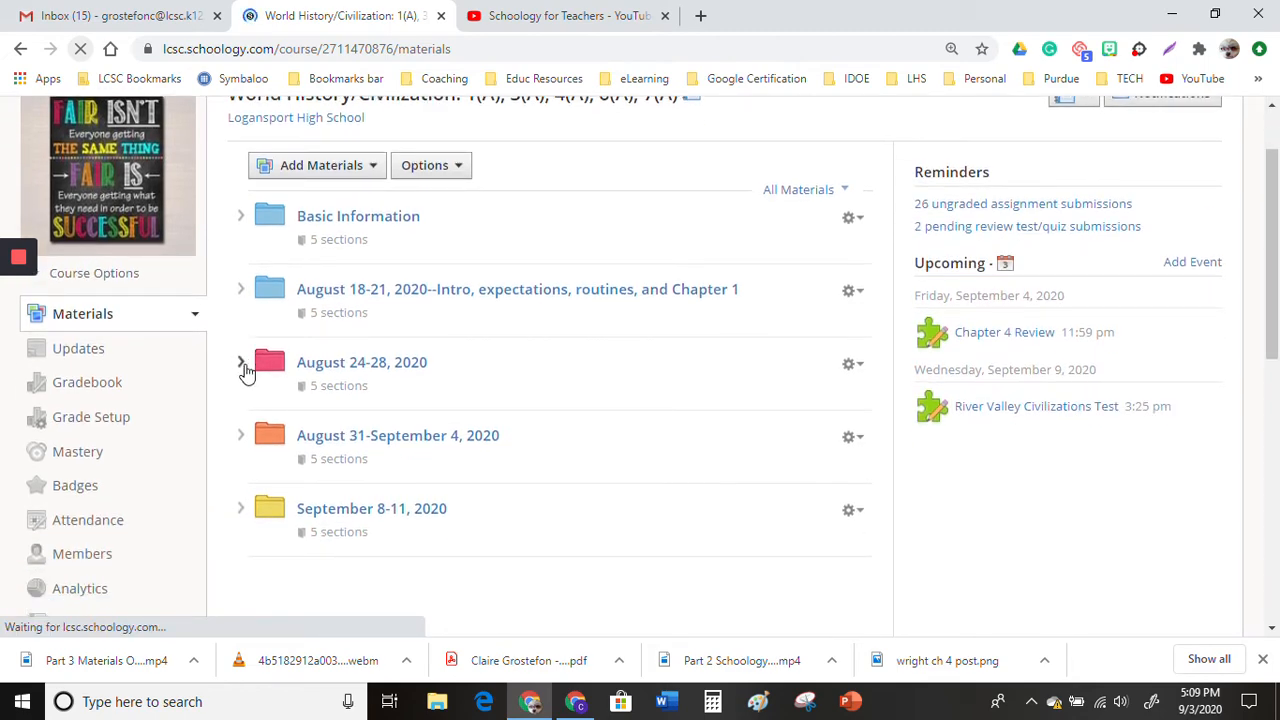
left_click(241, 362)
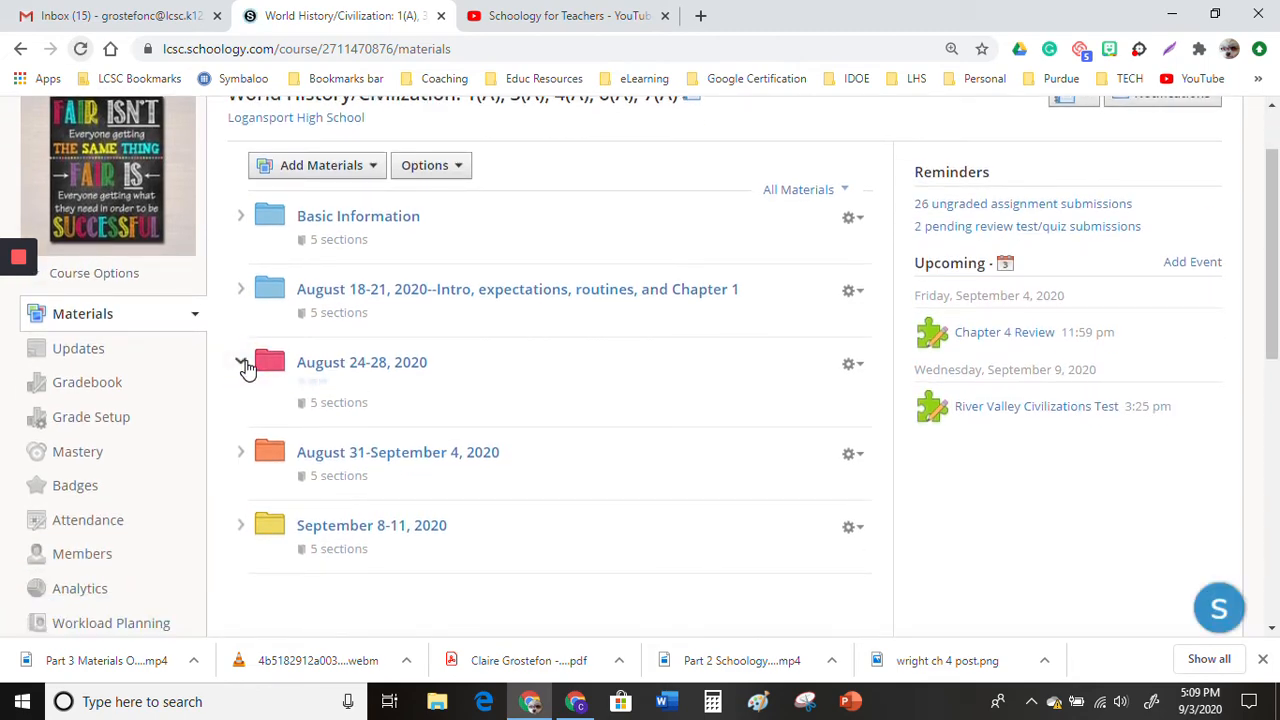
scroll(553, 450, "down", 2)
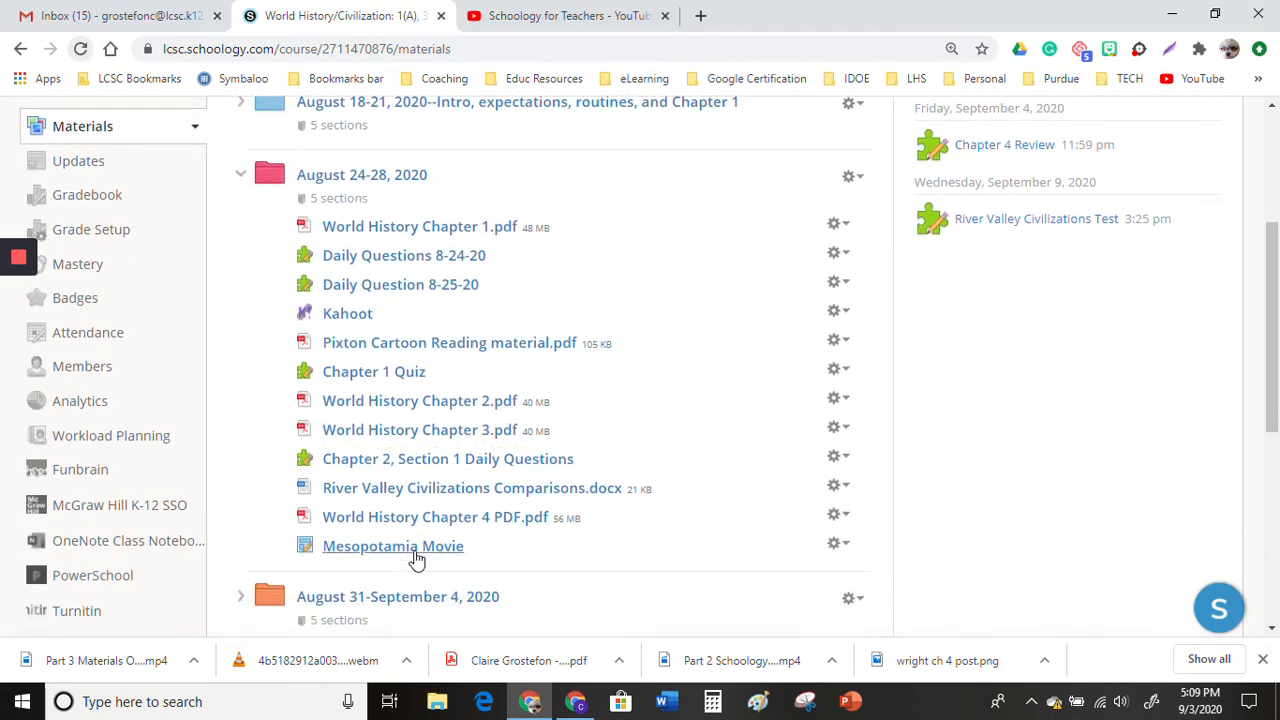
left_click(415, 548)
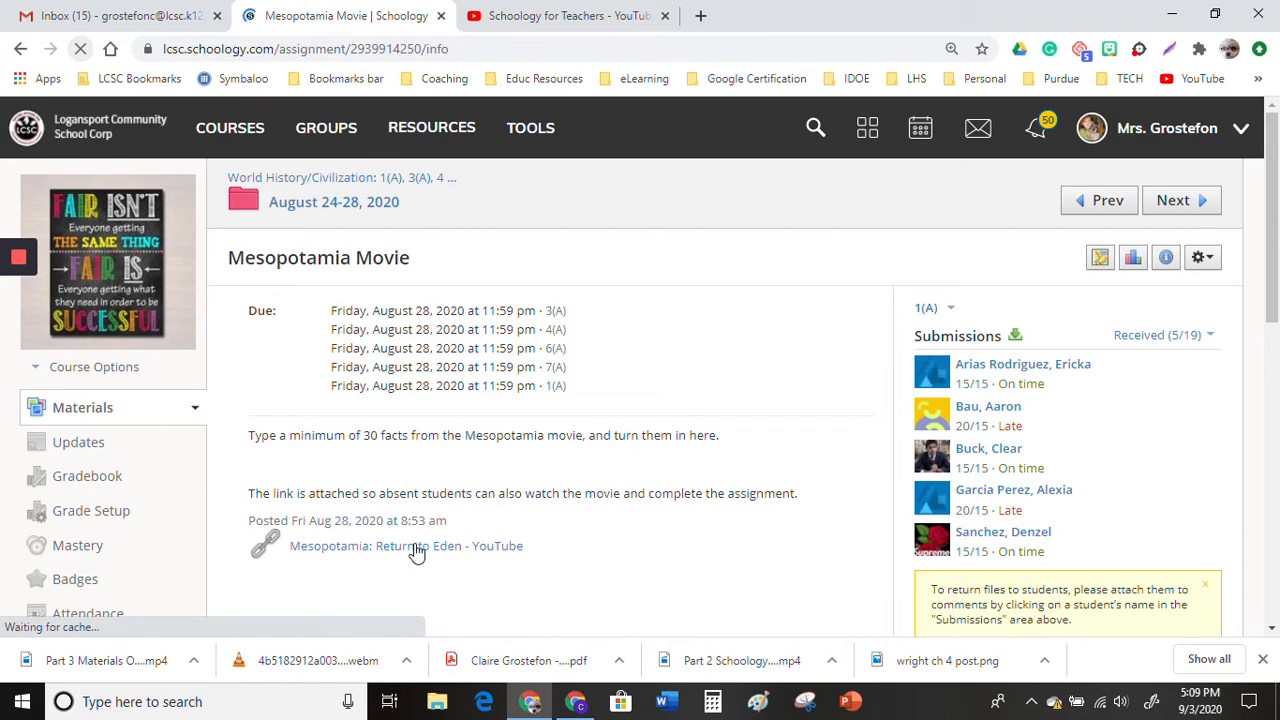
Step: View student submissions for sections 1(A) and 3(A), close the submission viewer, and check the assignment page's list of sections
left_click(978, 372)
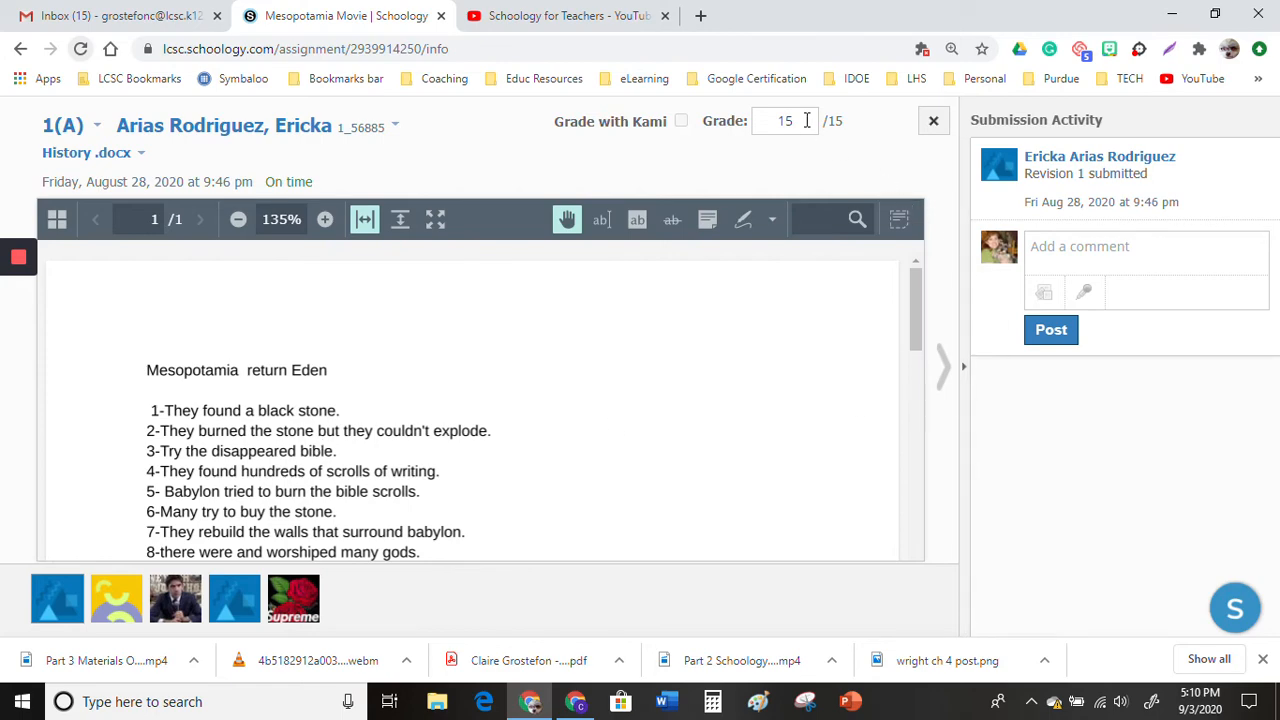
left_click(947, 362)
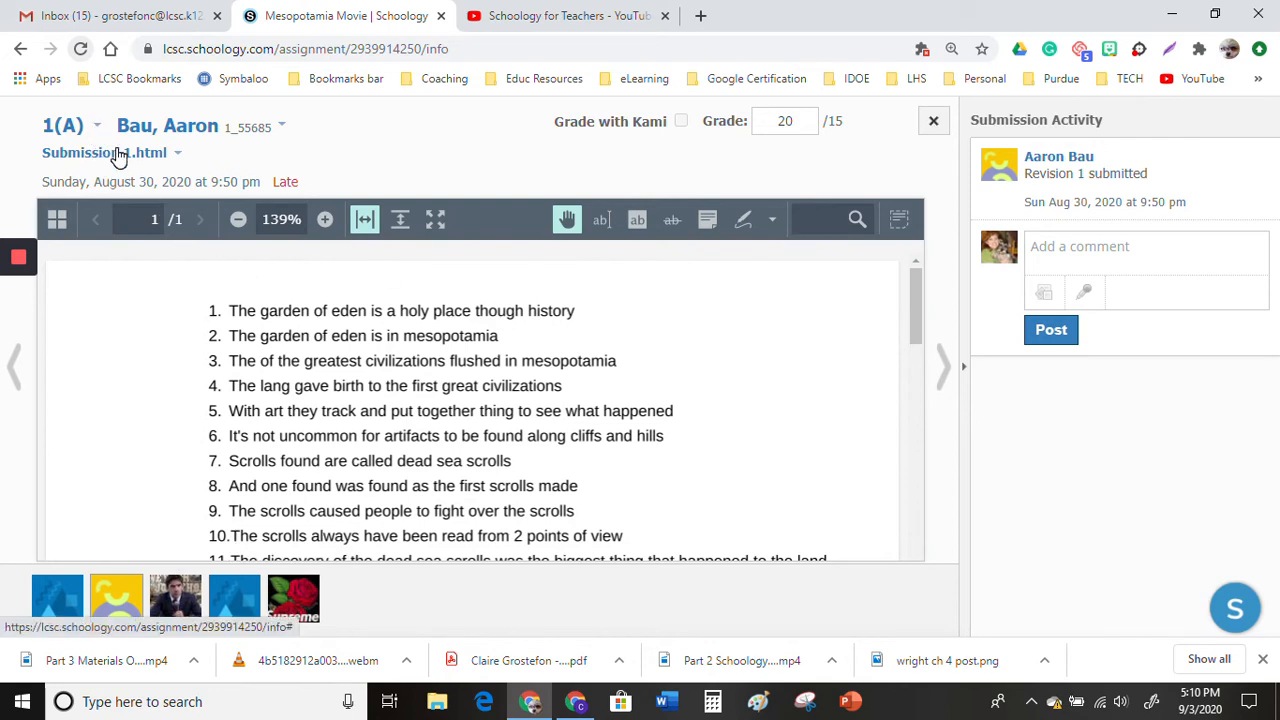
left_click(162, 156)
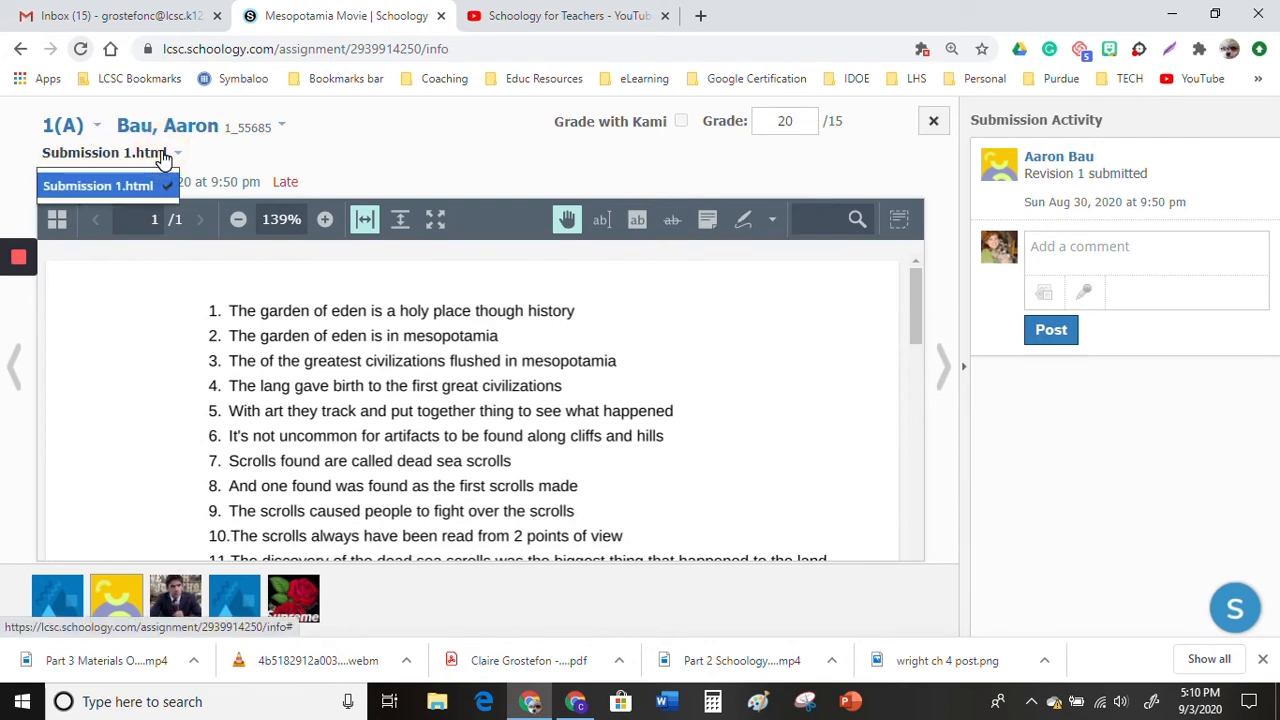
left_click(96, 126)
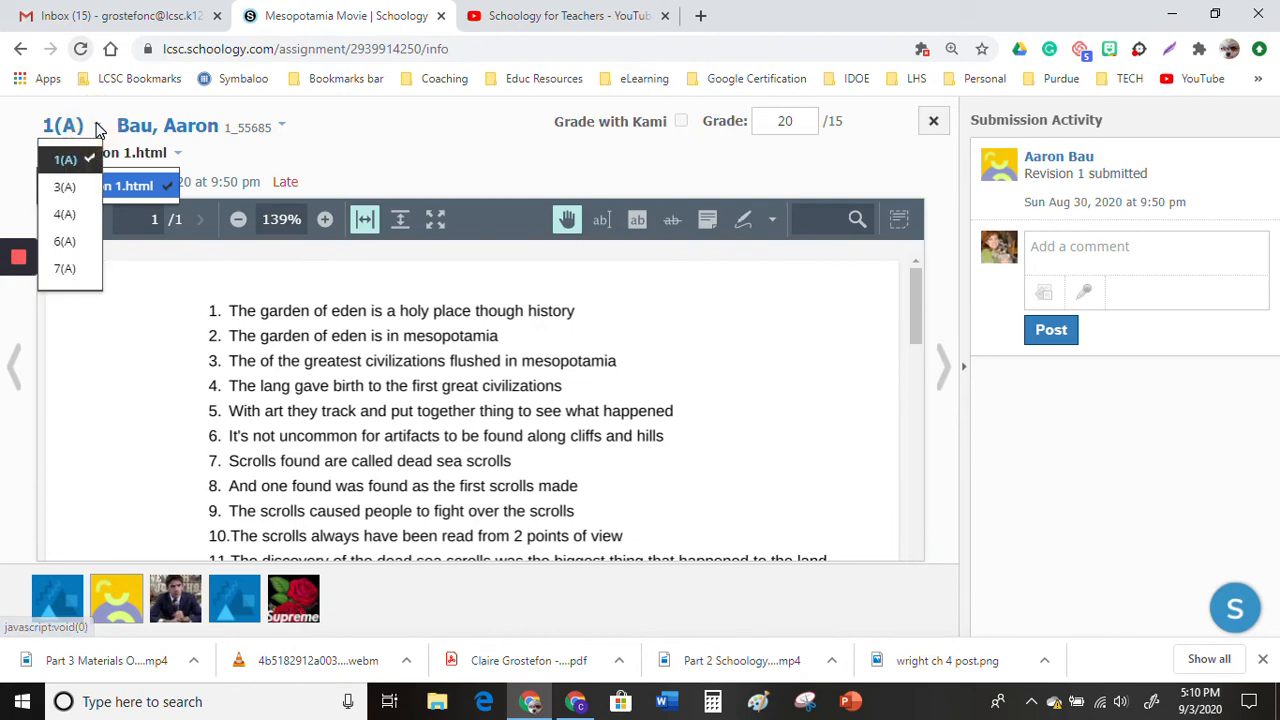
left_click(66, 188)
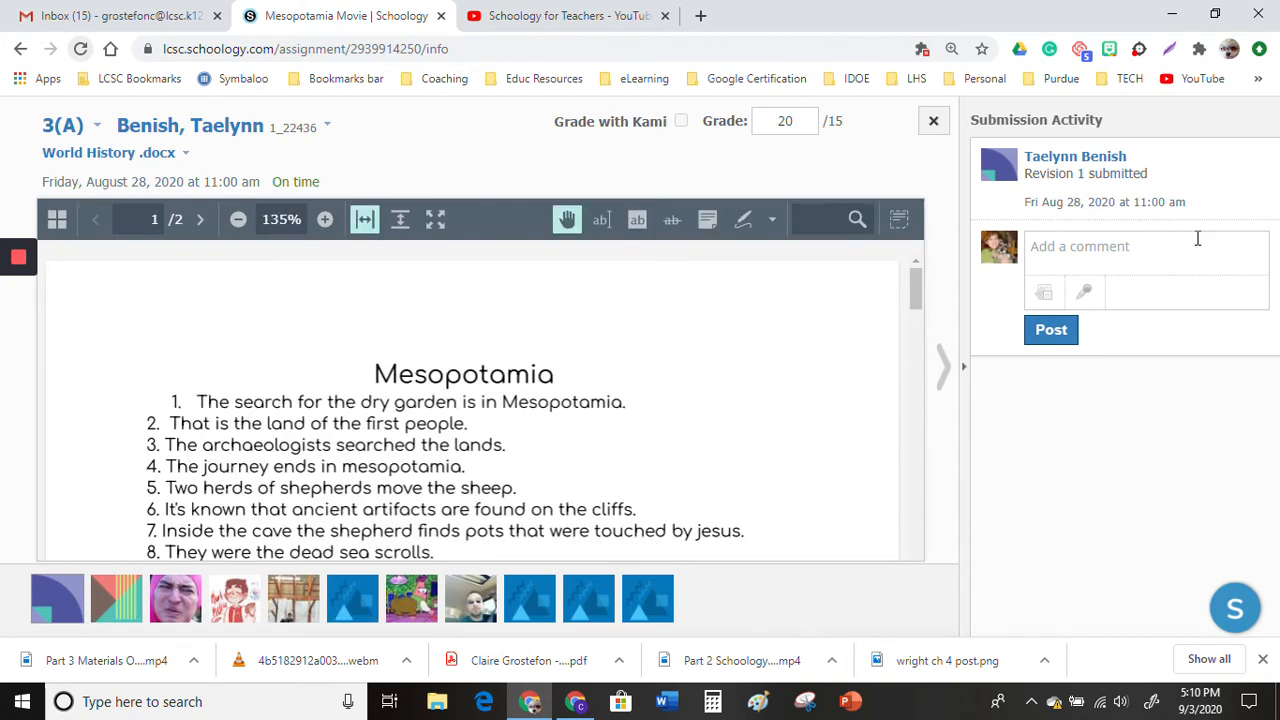
left_click(933, 126)
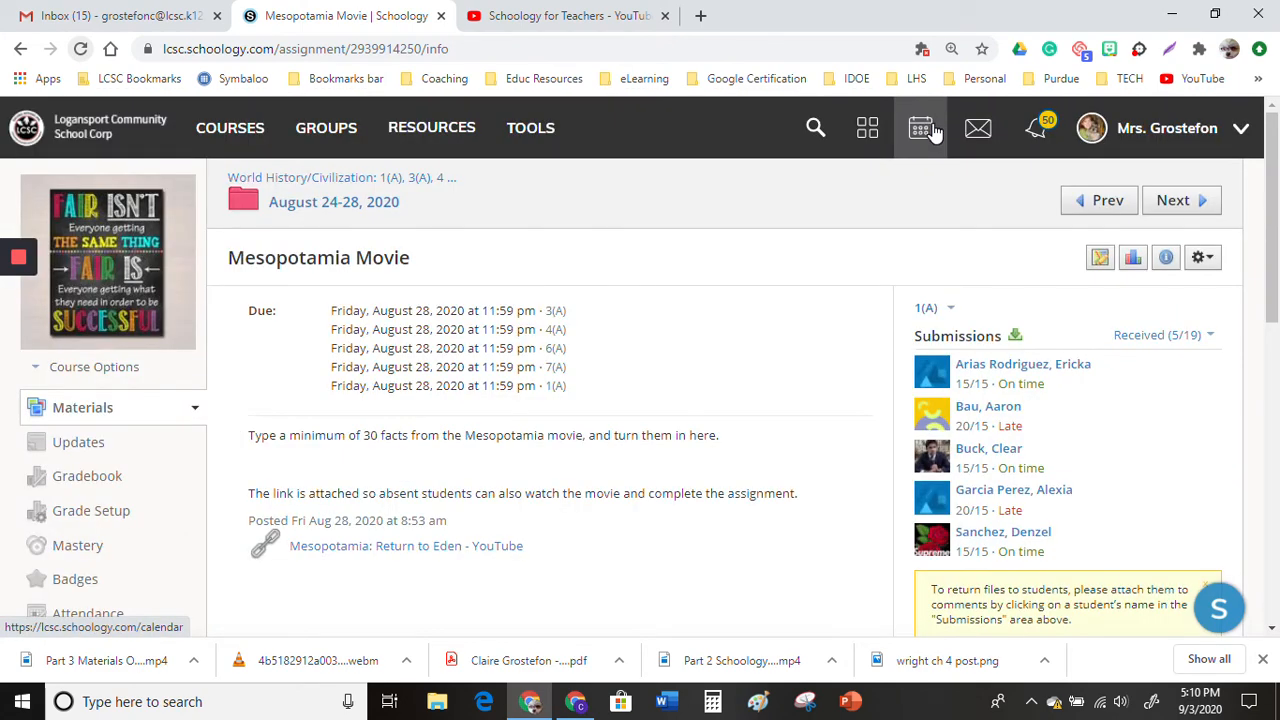
left_click(929, 309)
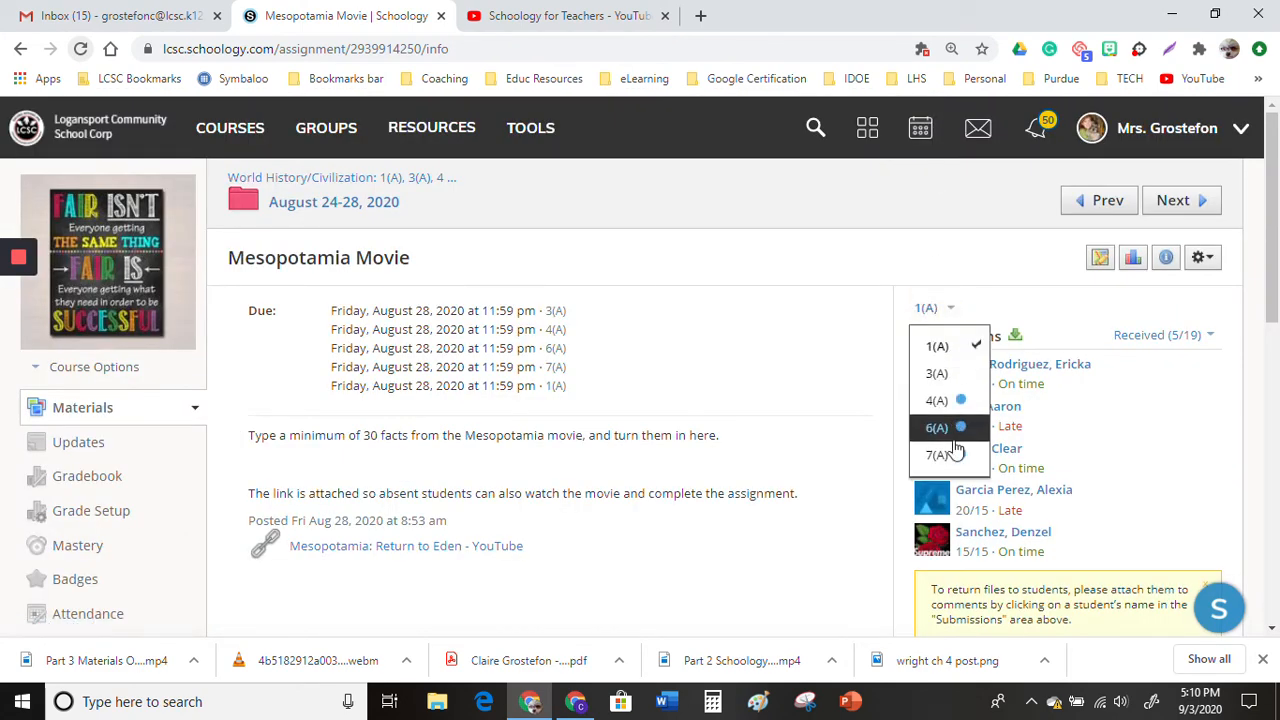
left_click(1010, 318)
Step: View the course's Grade Setup categories and open the course's PowerSchool app
scroll(140, 480, "down", 4)
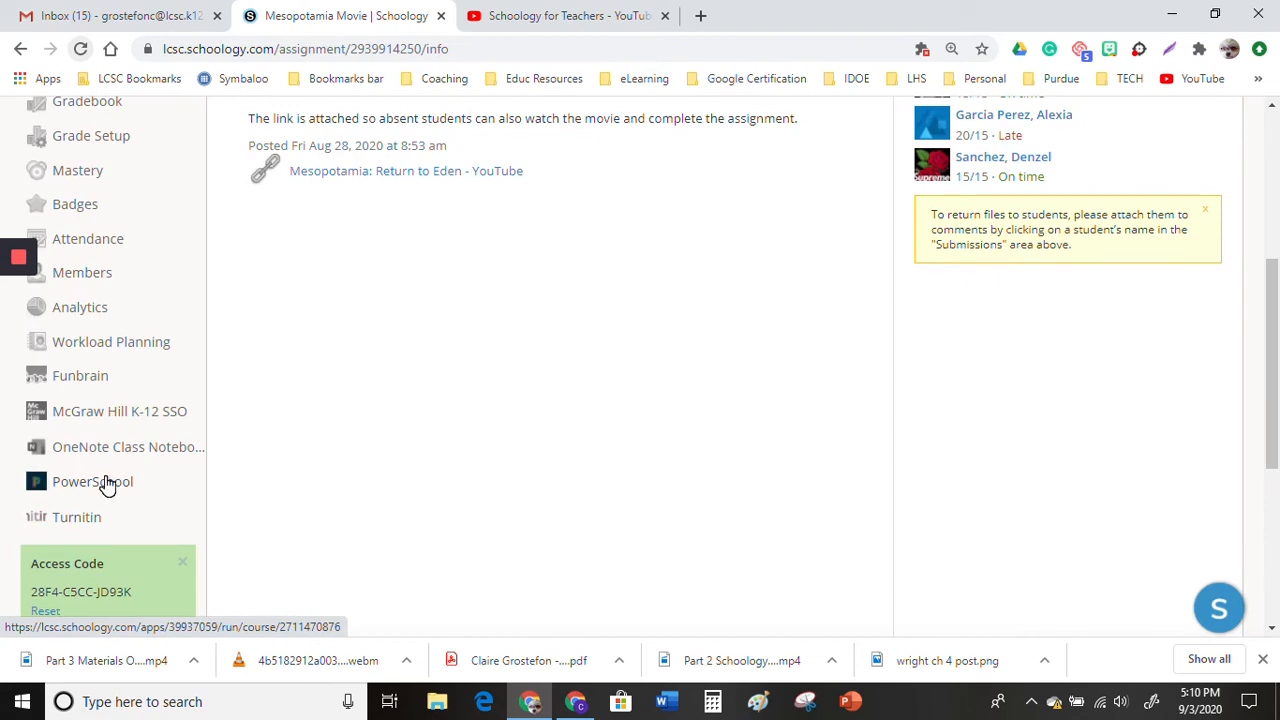
left_click(87, 137)
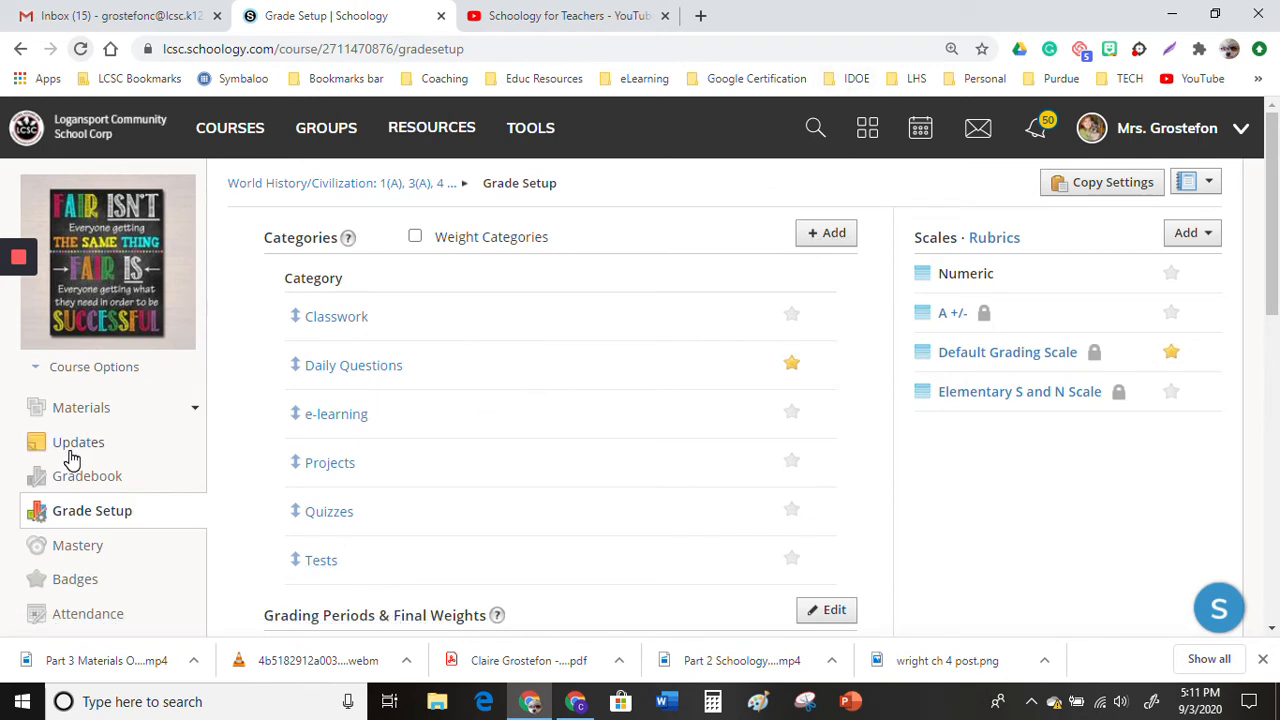
scroll(72, 458, "down", 4)
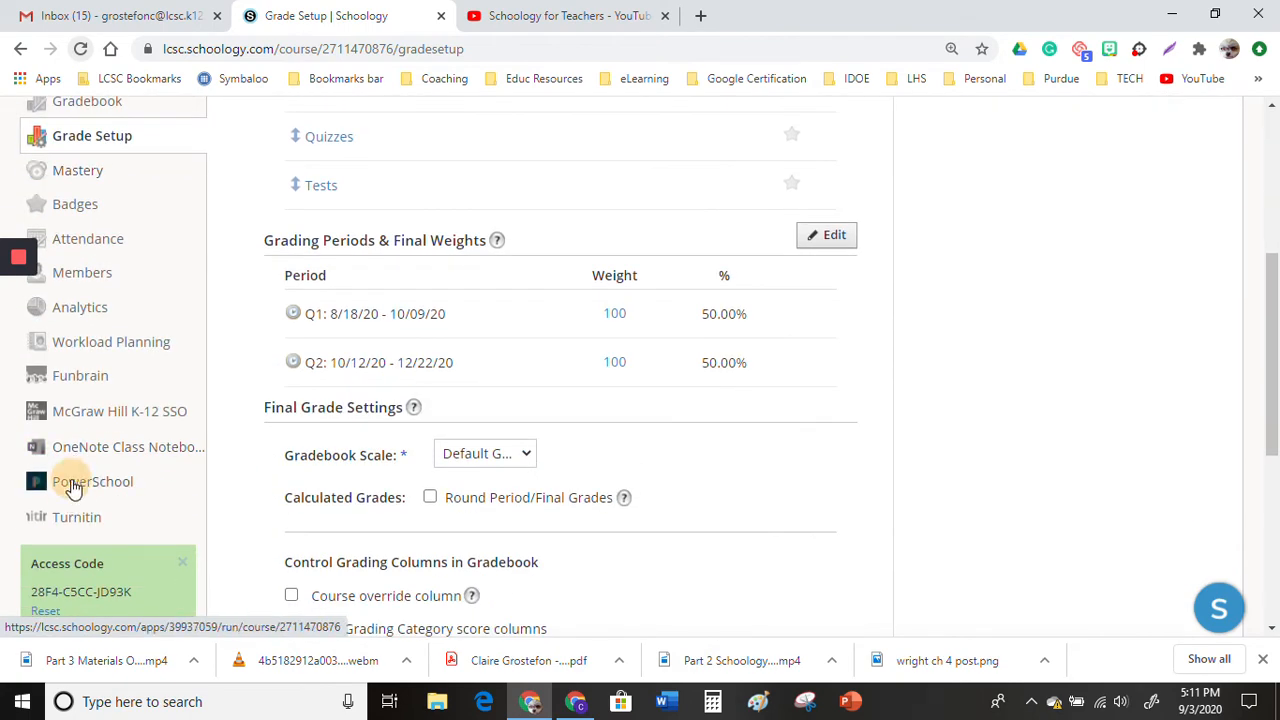
left_click(74, 487)
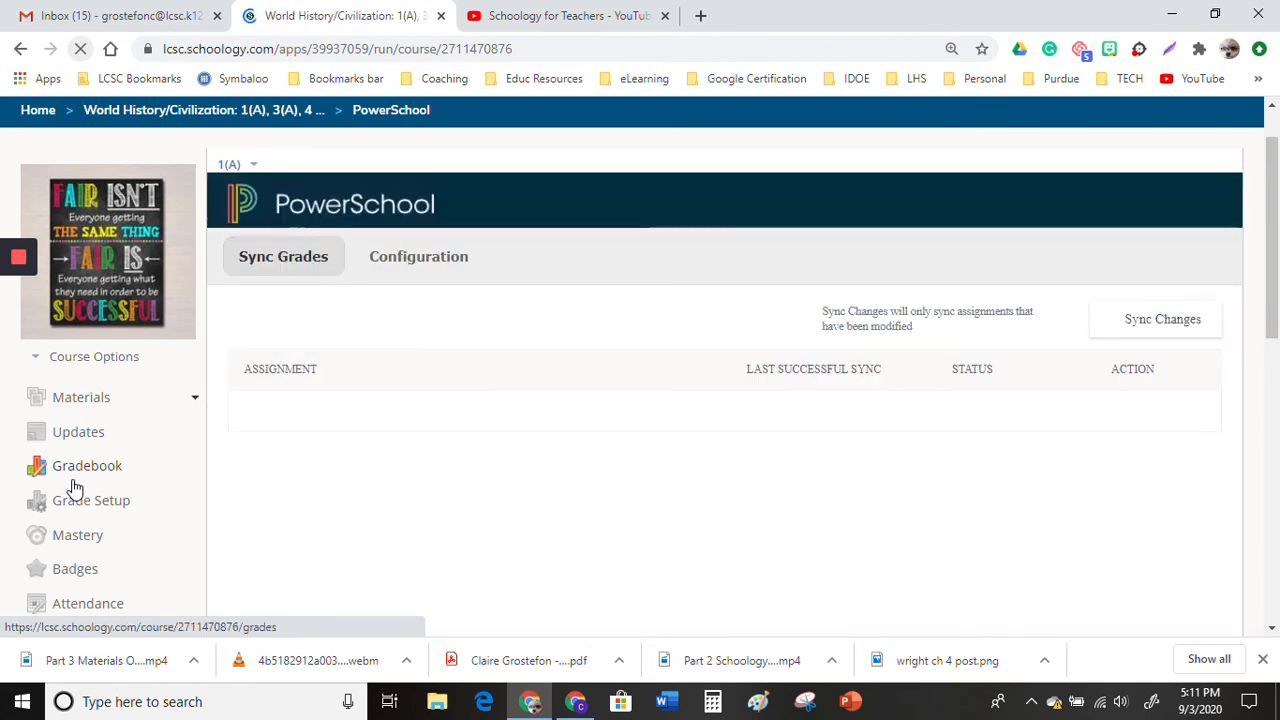
Step: Check how the Schoology categories map to PowerSchool categories in the Configuration for section 1(A) and save the changes
left_click(407, 266)
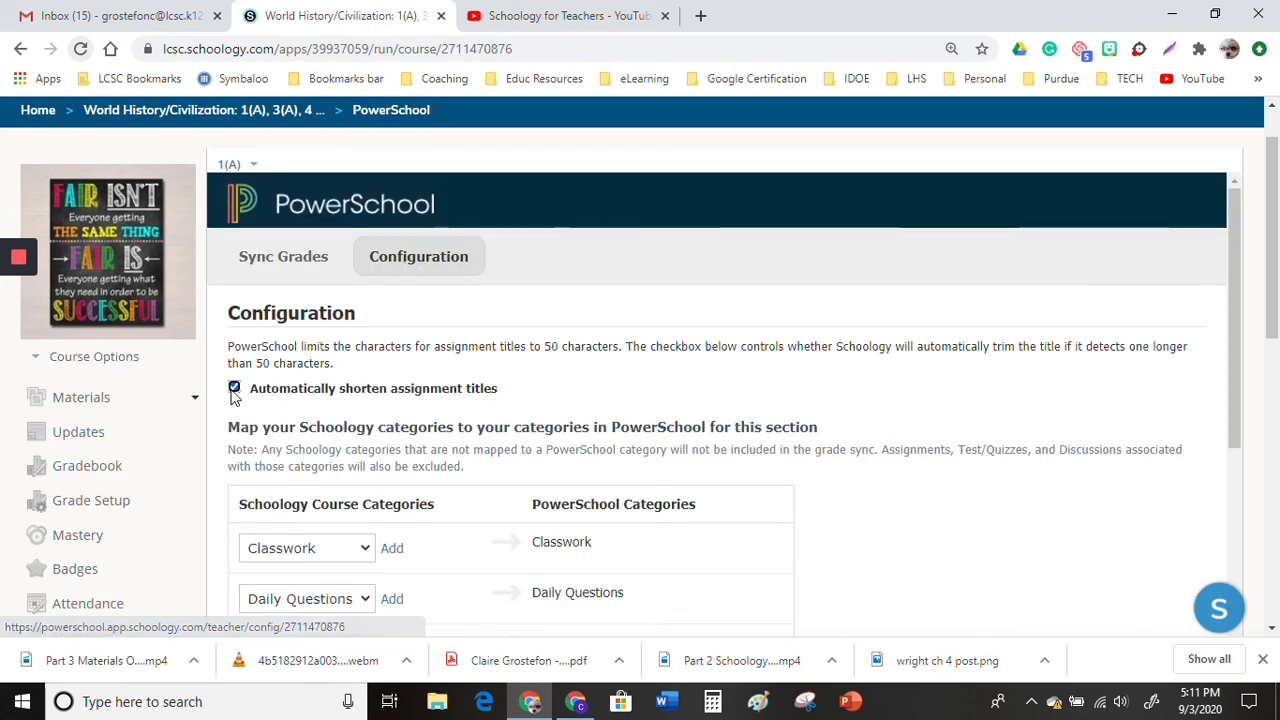
scroll(460, 417, "down", 2)
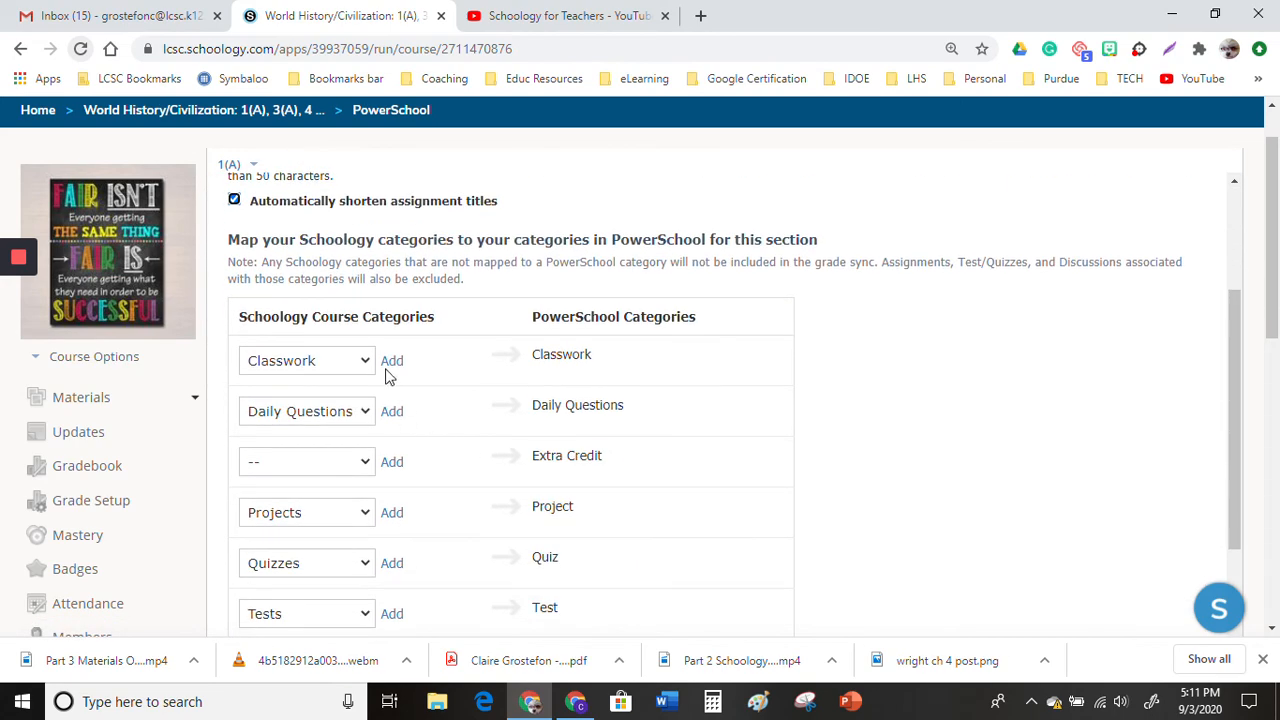
left_click(366, 364)
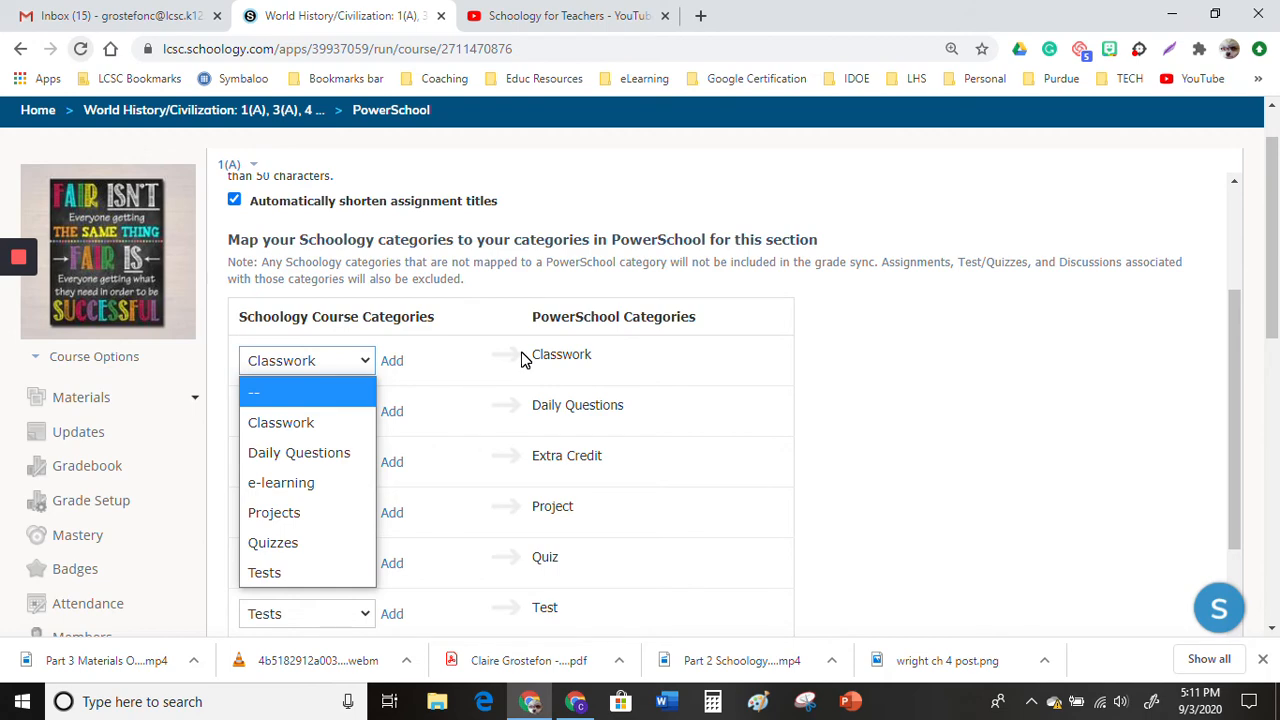
scroll(520, 360, "down", 2)
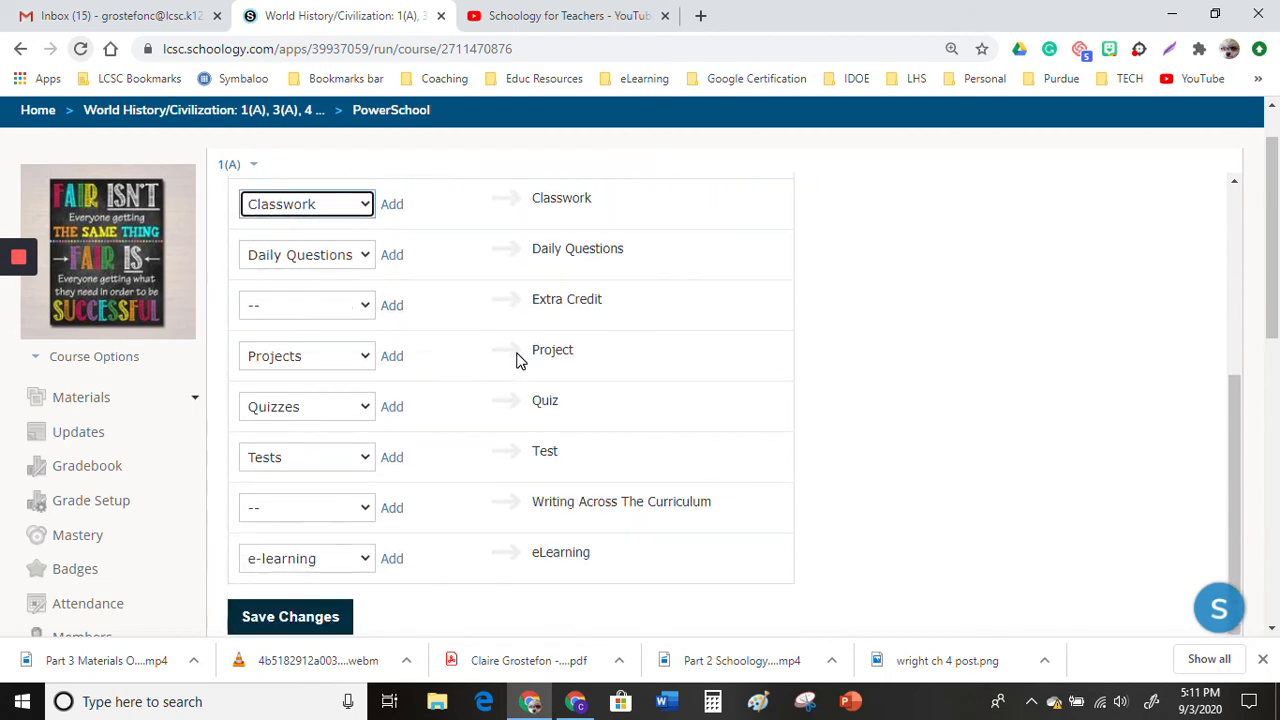
left_click(265, 618)
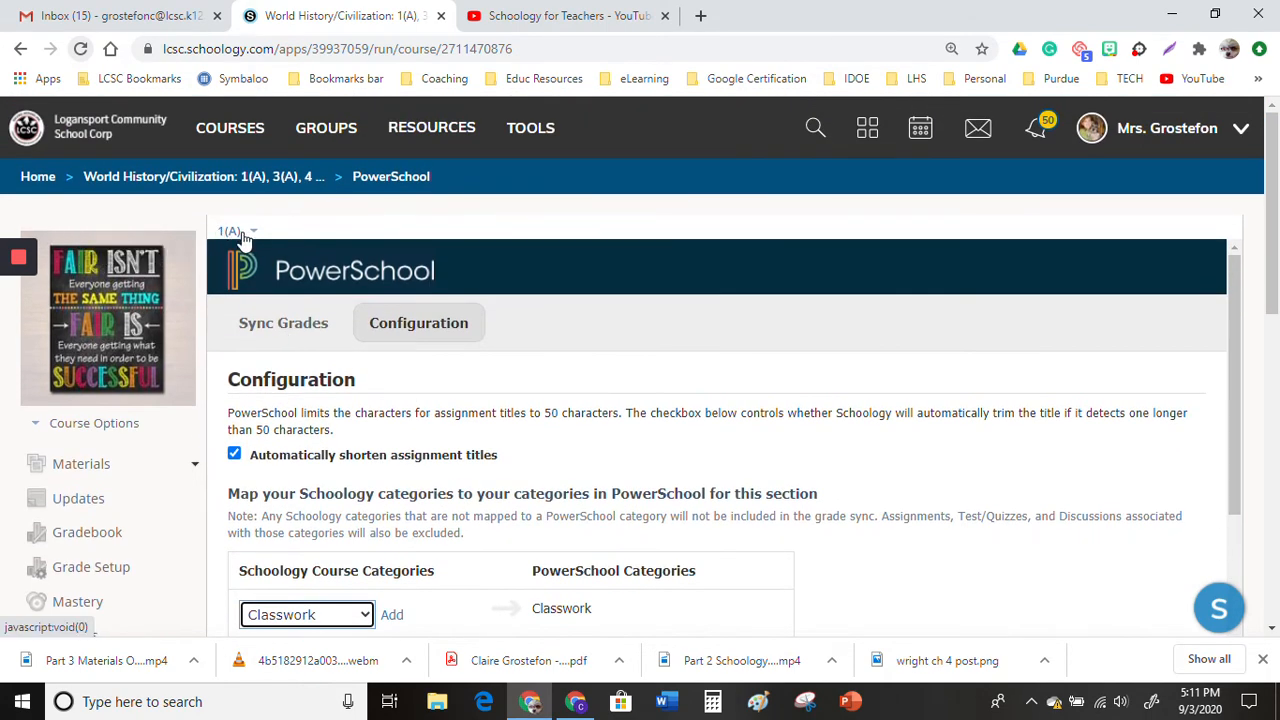
Step: Check the PowerSchool section selector and review the sync status of section 1(A)'s assignments under Sync Grades
left_click(241, 233)
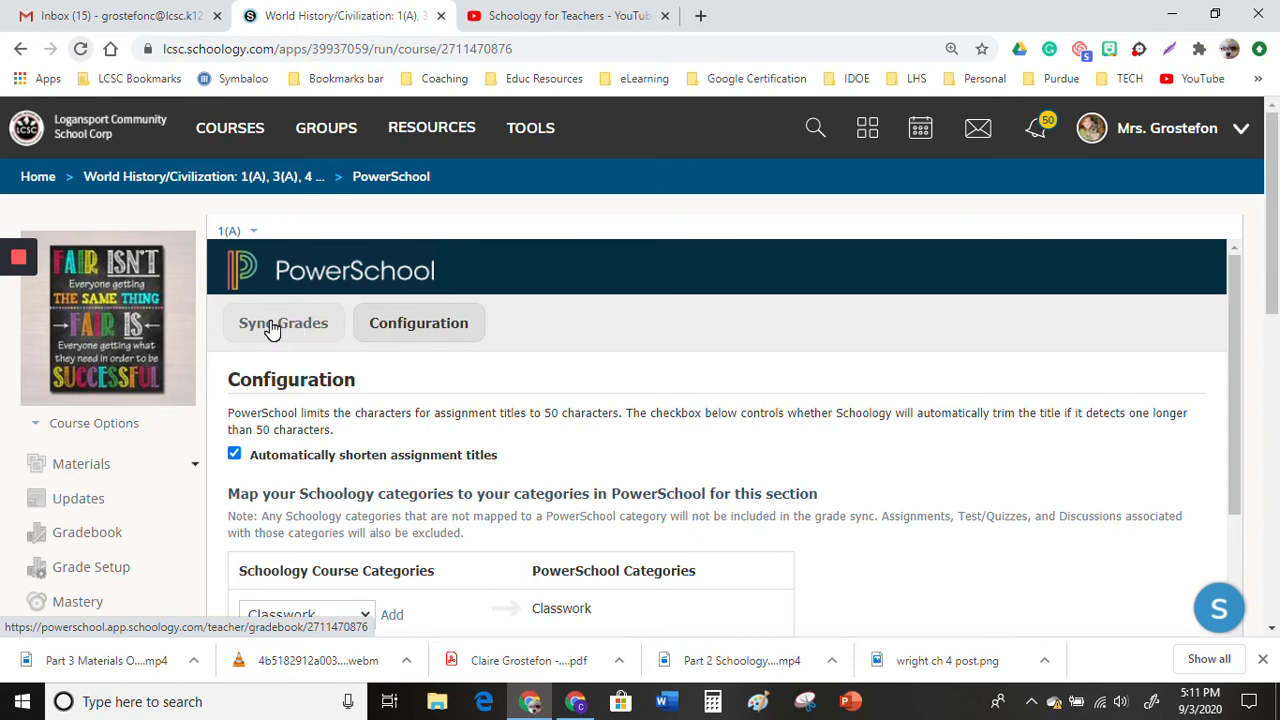
left_click(271, 326)
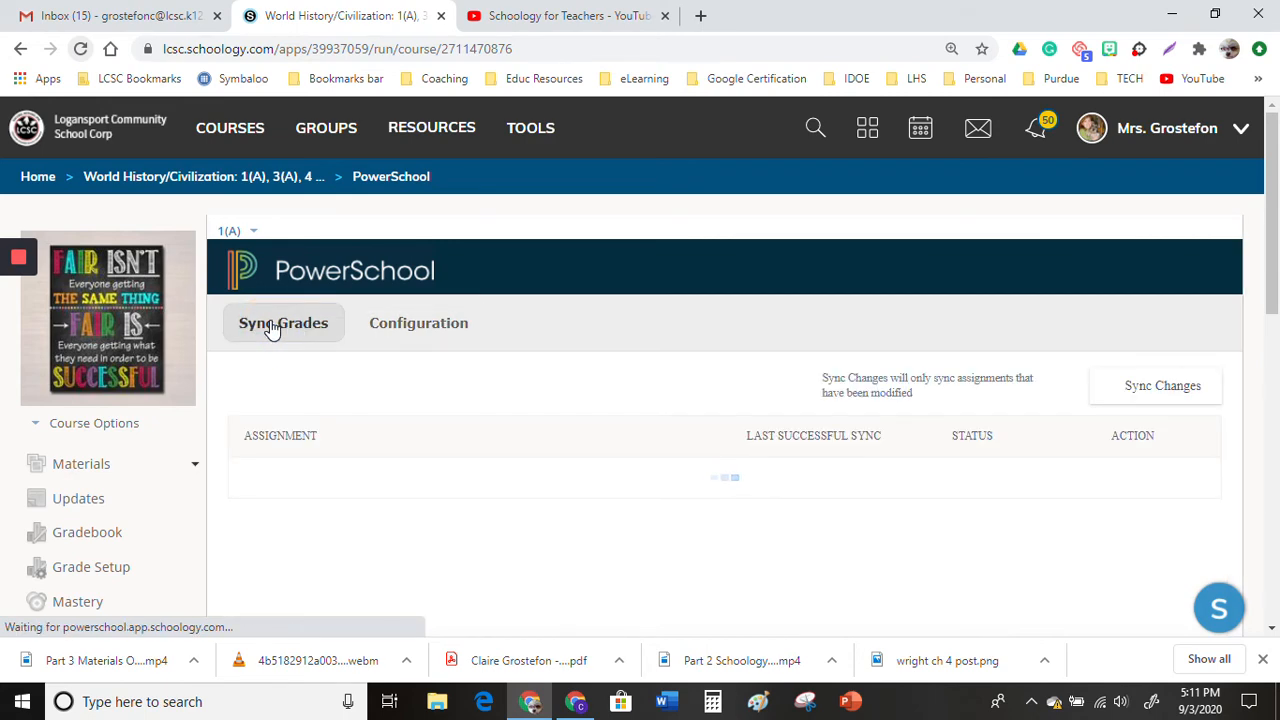
scroll(634, 528, "down", 2)
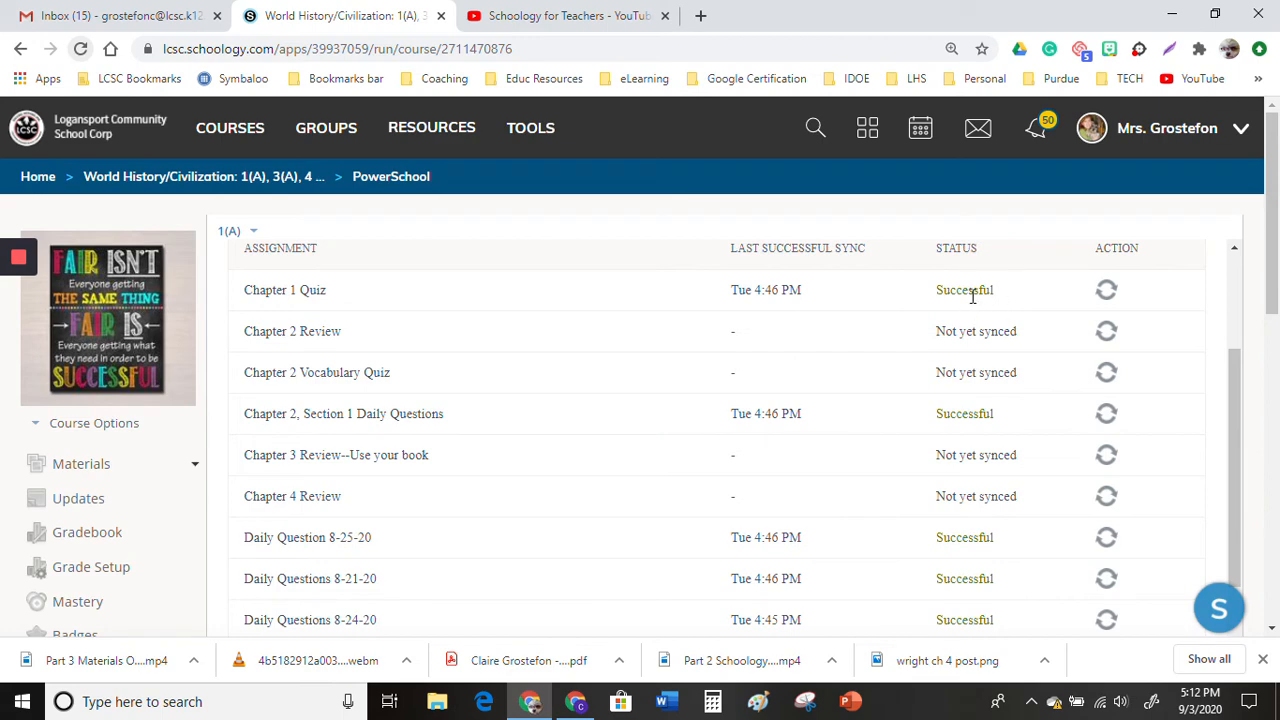
scroll(1034, 434, "down", 3)
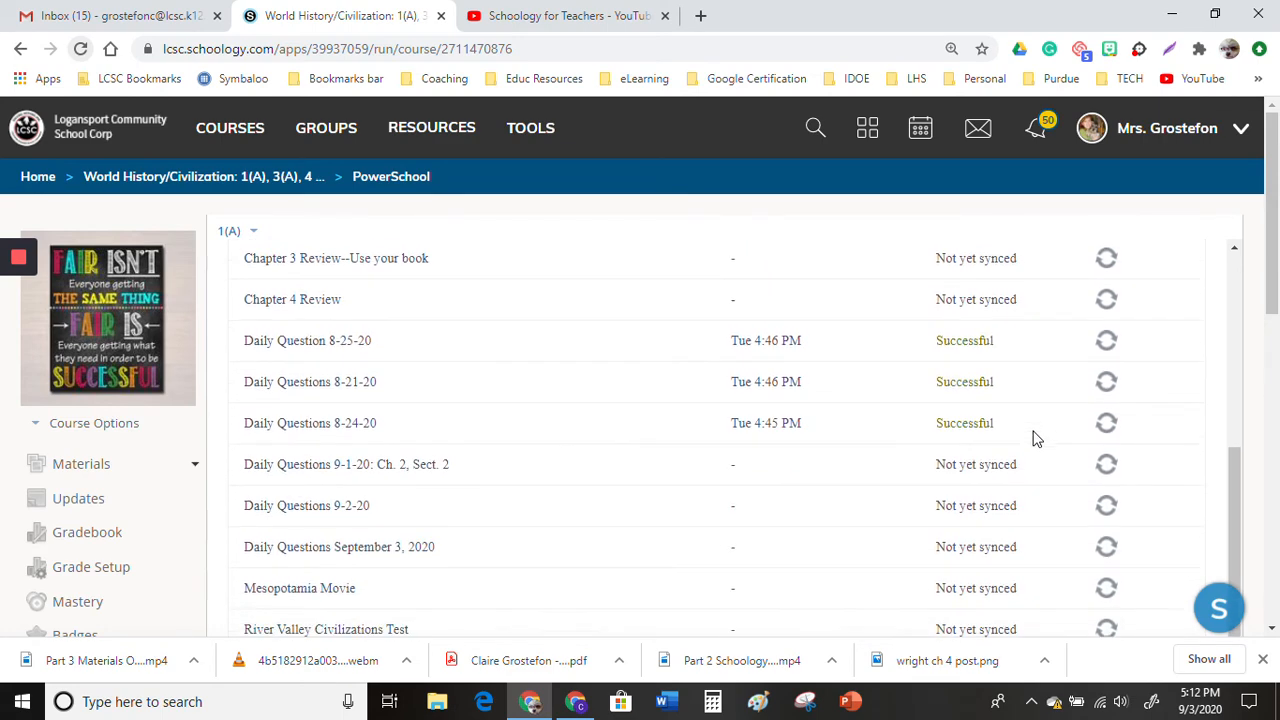
scroll(1034, 437, "down", 3)
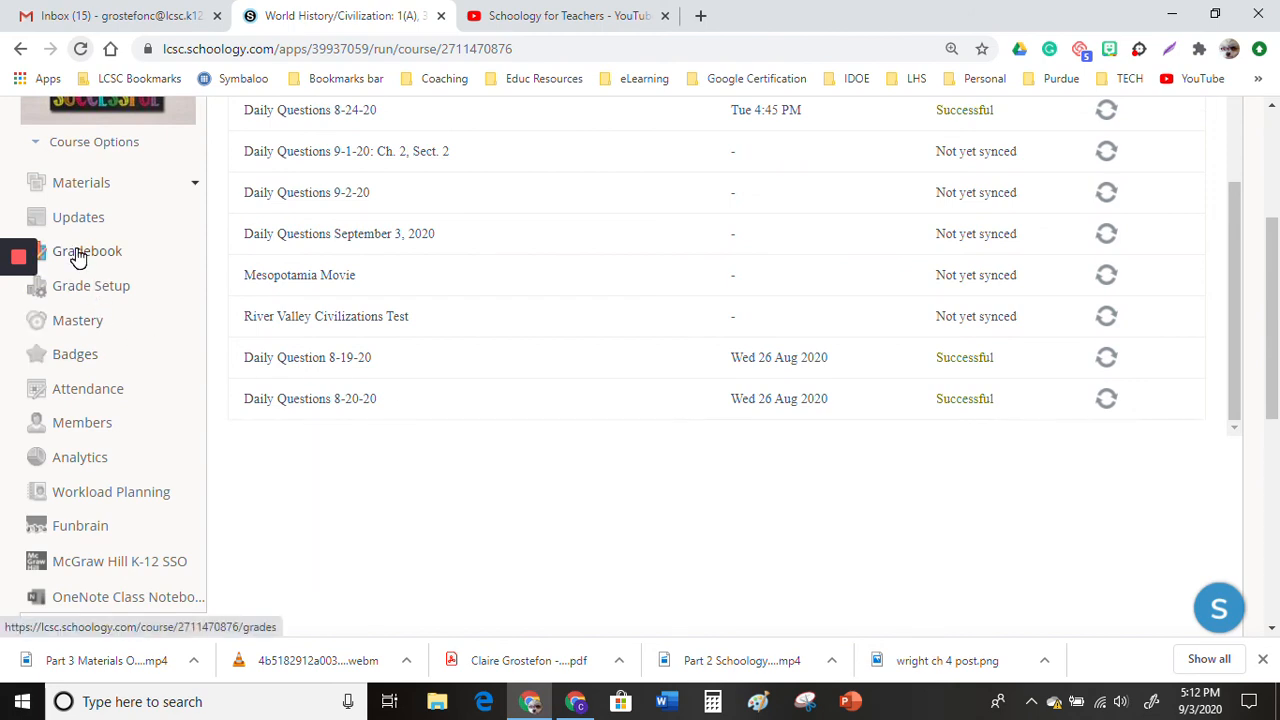
Step: Open the Mesopotamia Movie assignment in the course materials' August 24-28, 2020 folder for editing and review its grading settings
left_click(79, 191)
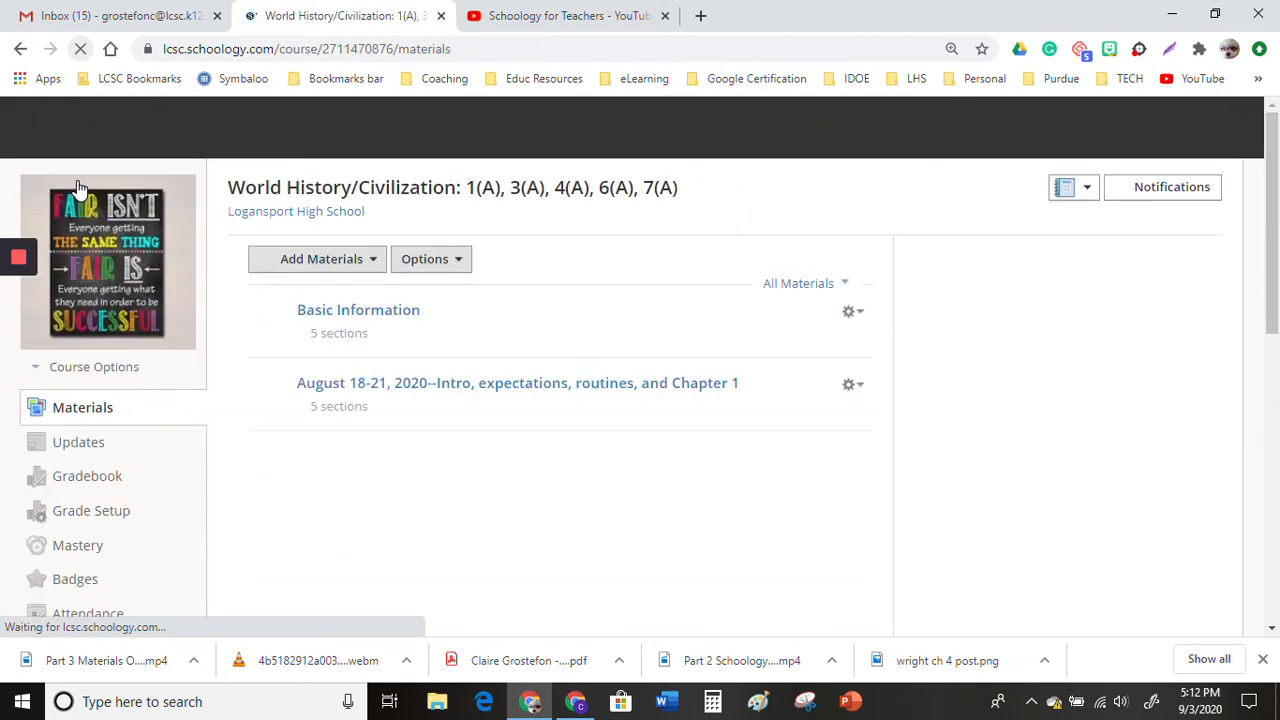
scroll(445, 526, "down", 1)
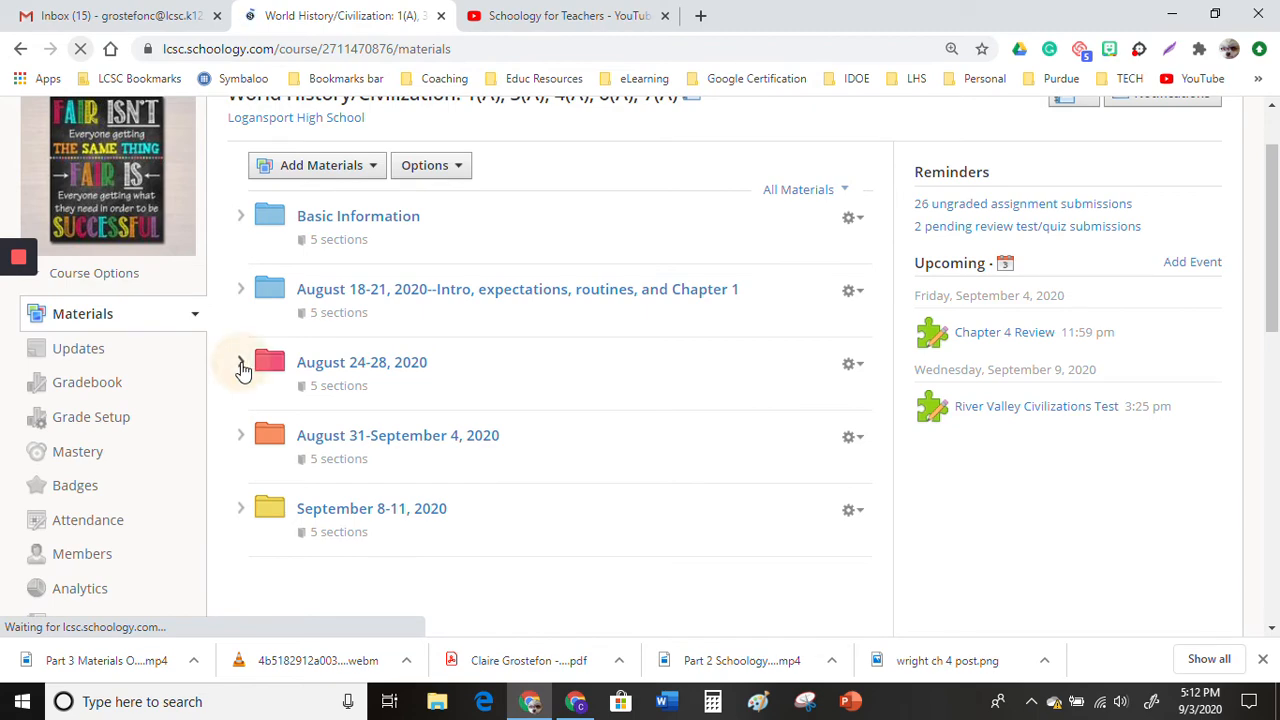
left_click(241, 367)
scroll(521, 419, "down", 3)
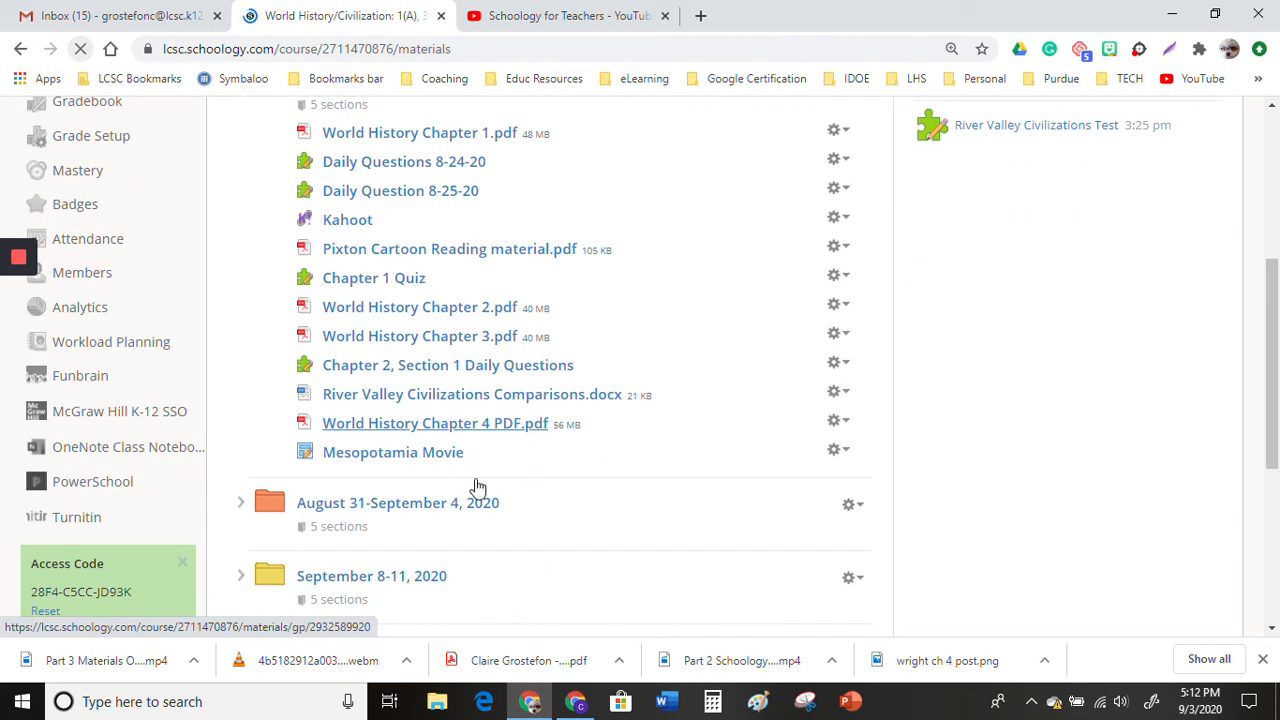
left_click(838, 449)
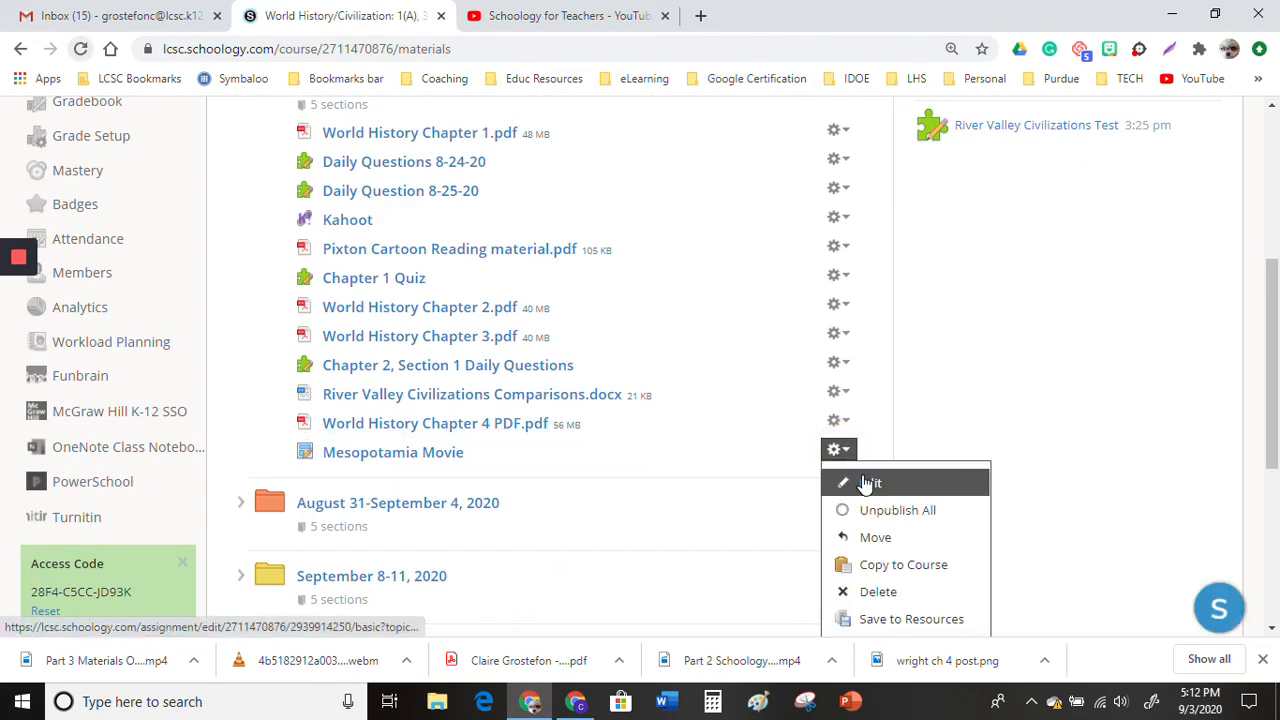
left_click(864, 479)
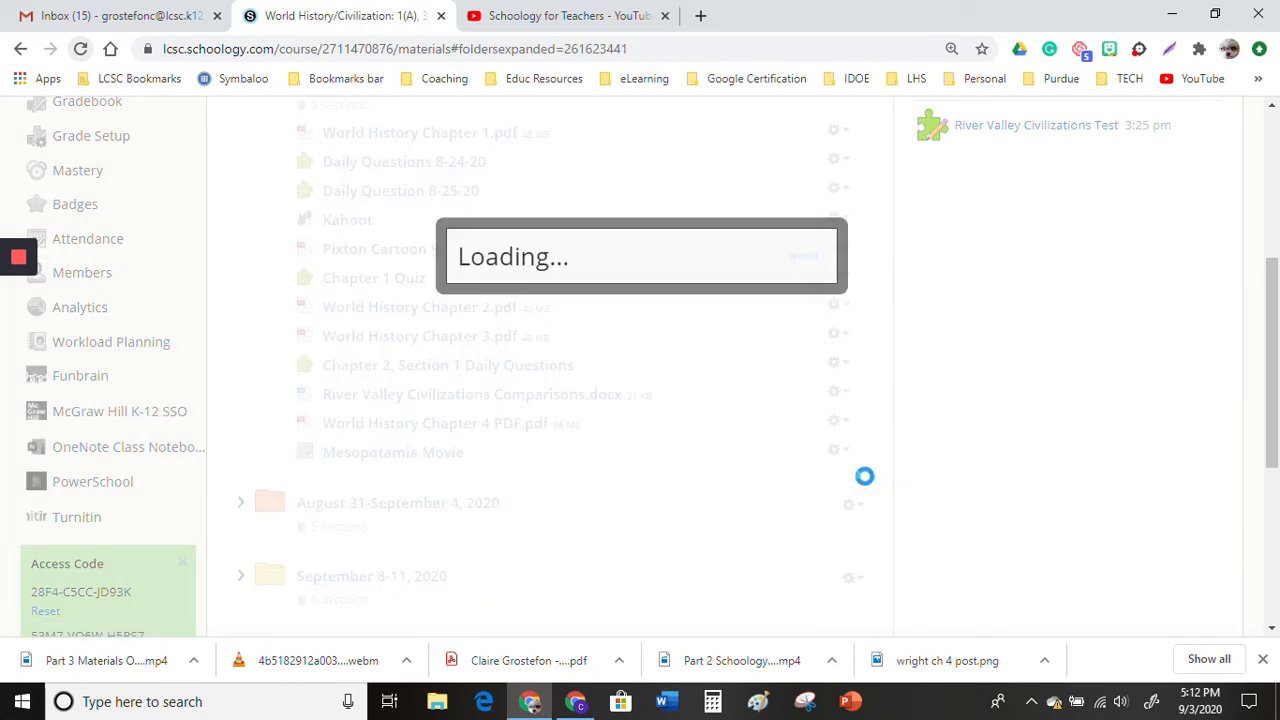
scroll(852, 484, "up", 3)
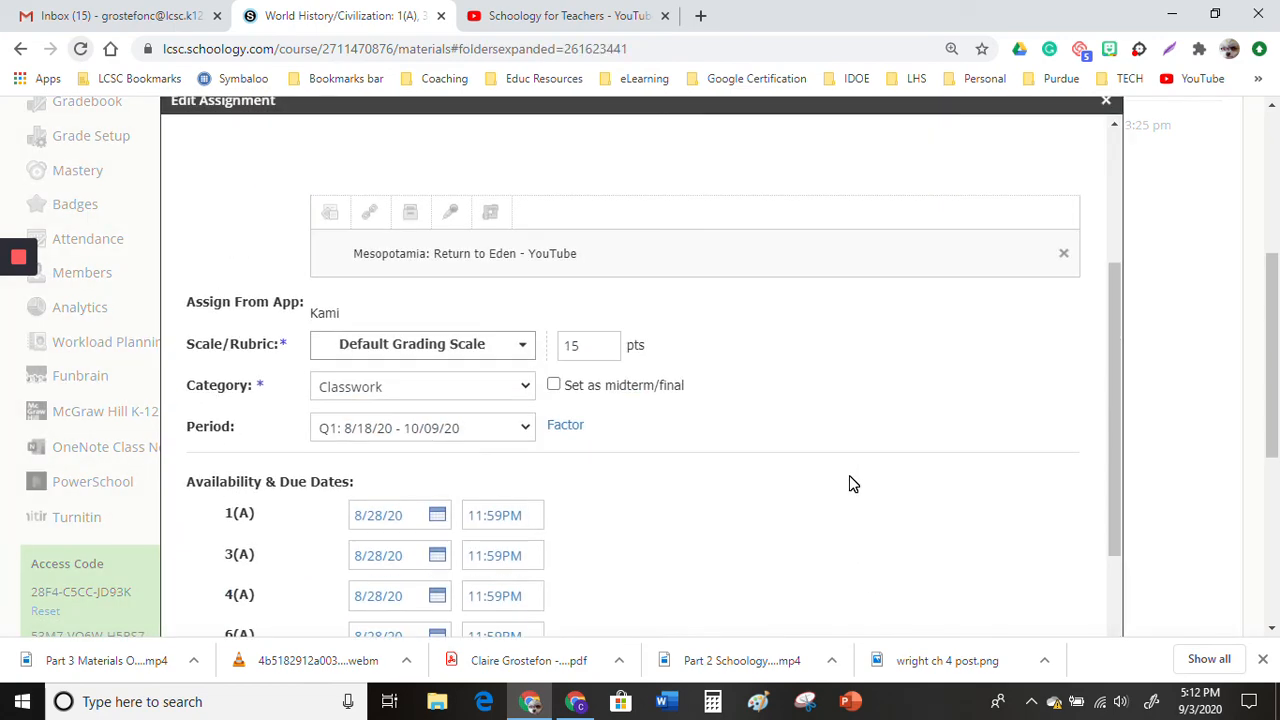
Step: Review the Mesopotamia Movie assignment's description and the grading categories available for it, leaving Classwork selected
scroll(850, 470, "up", 2)
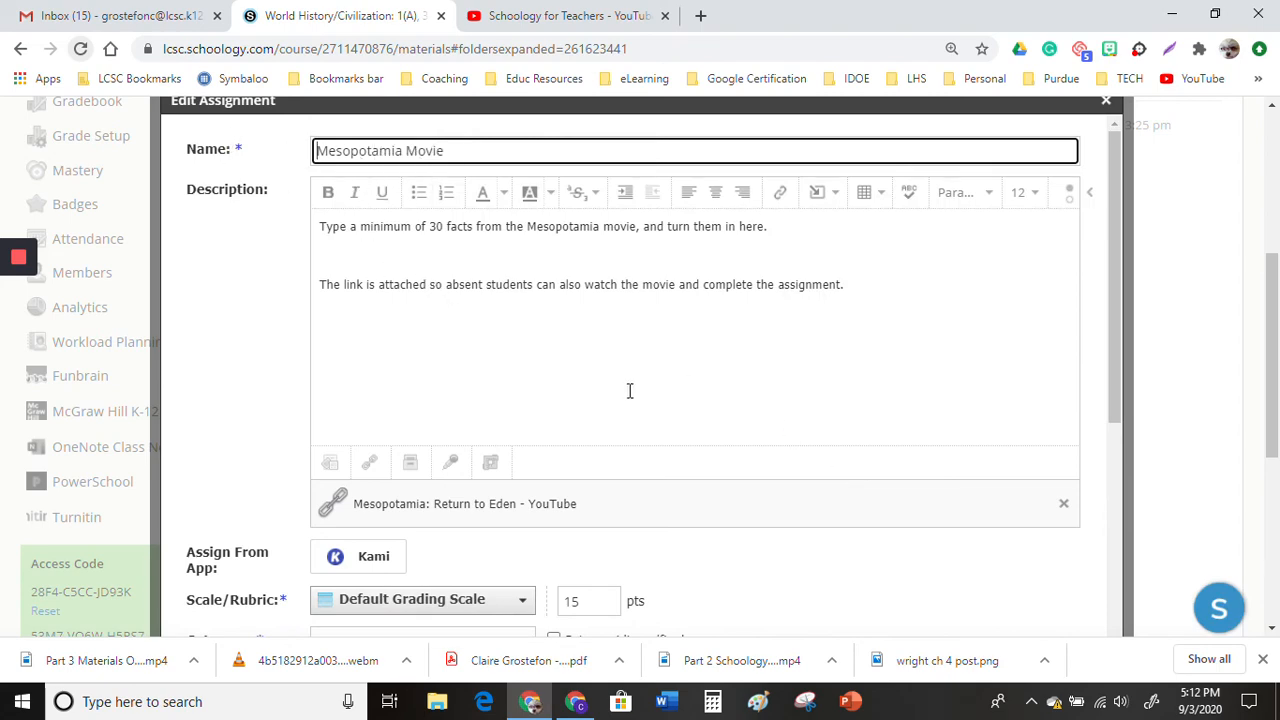
scroll(629, 390, "down", 3)
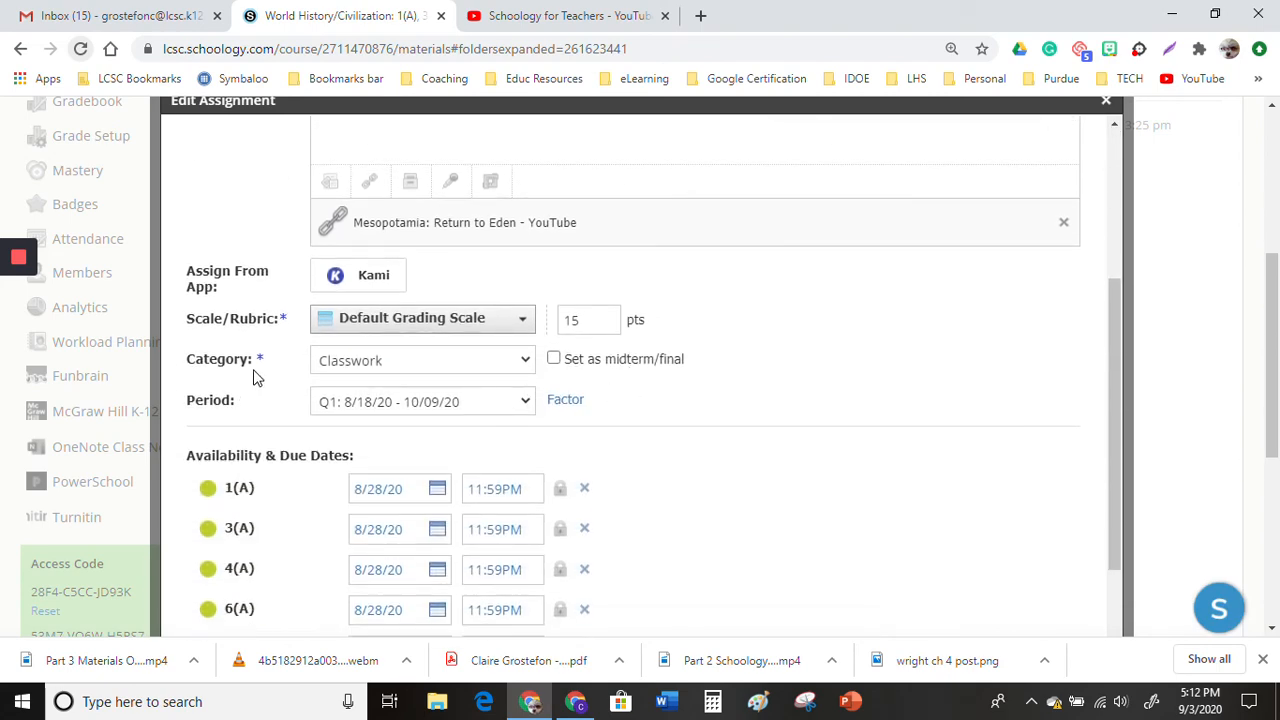
left_click(366, 362)
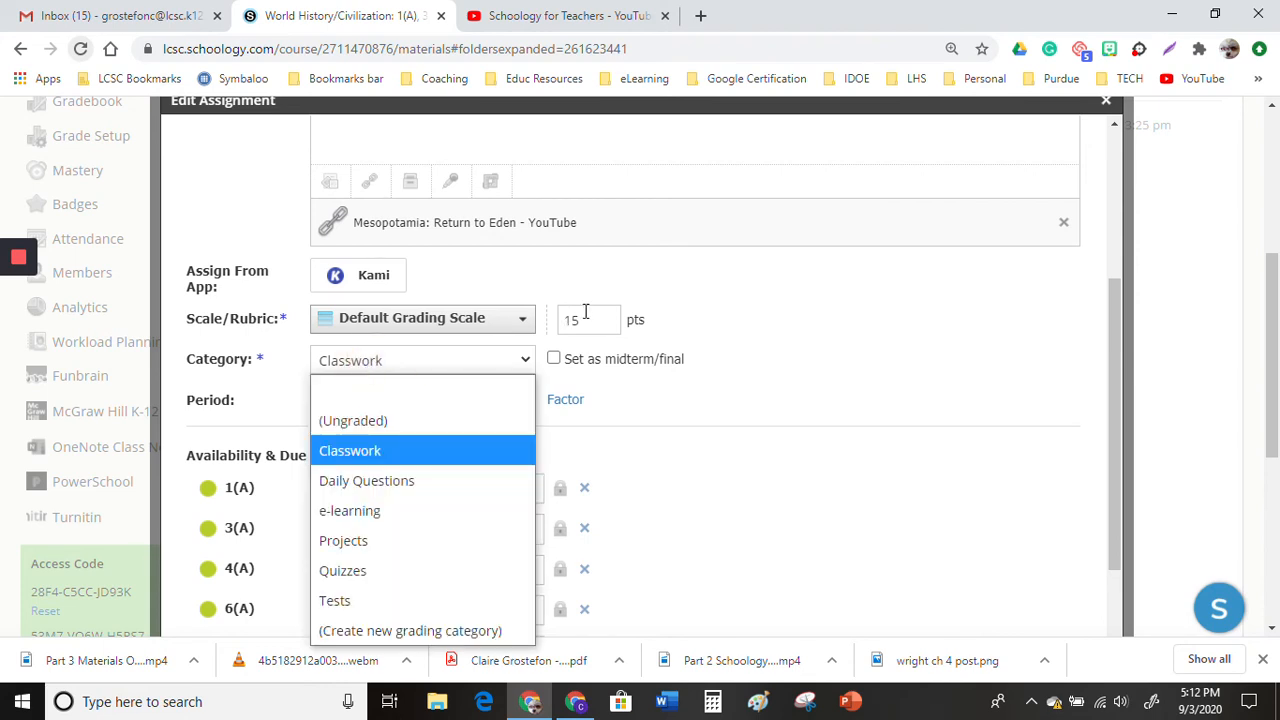
left_click(643, 398)
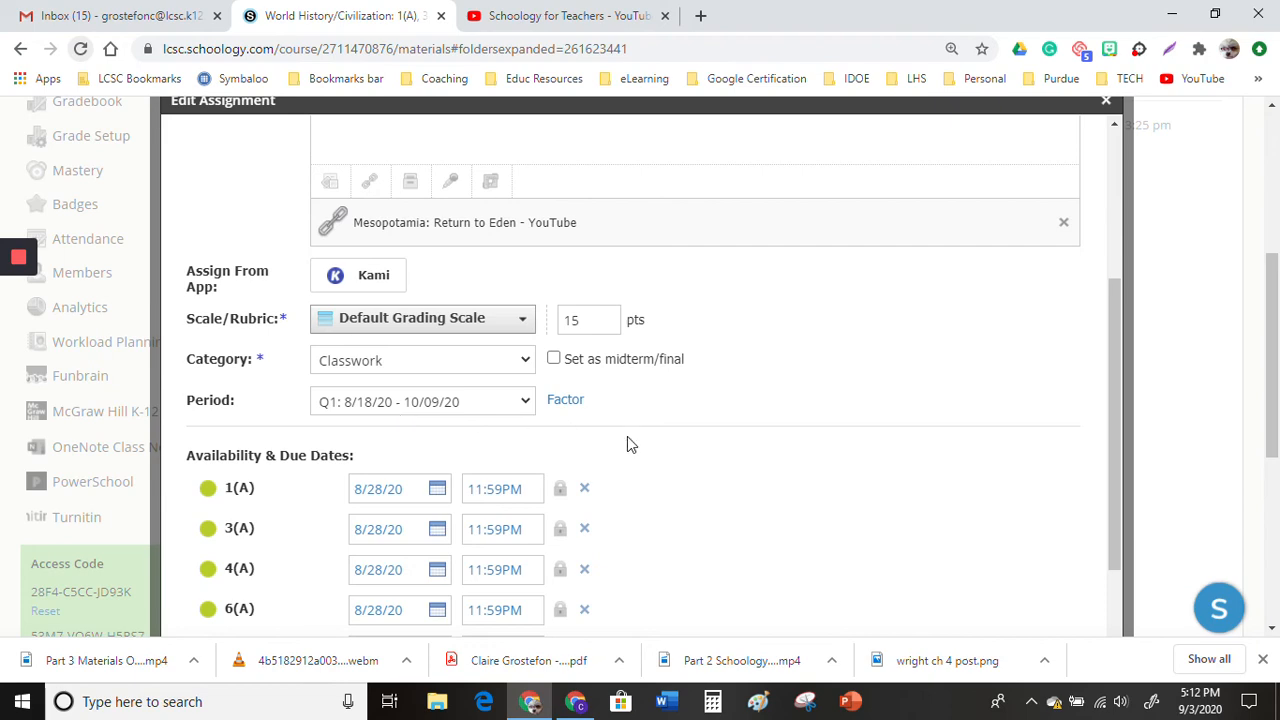
Step: Check the assignment's due dates for each section, cancel editing and collapse the August 24-28, 2020 folder
scroll(793, 462, "down", 2)
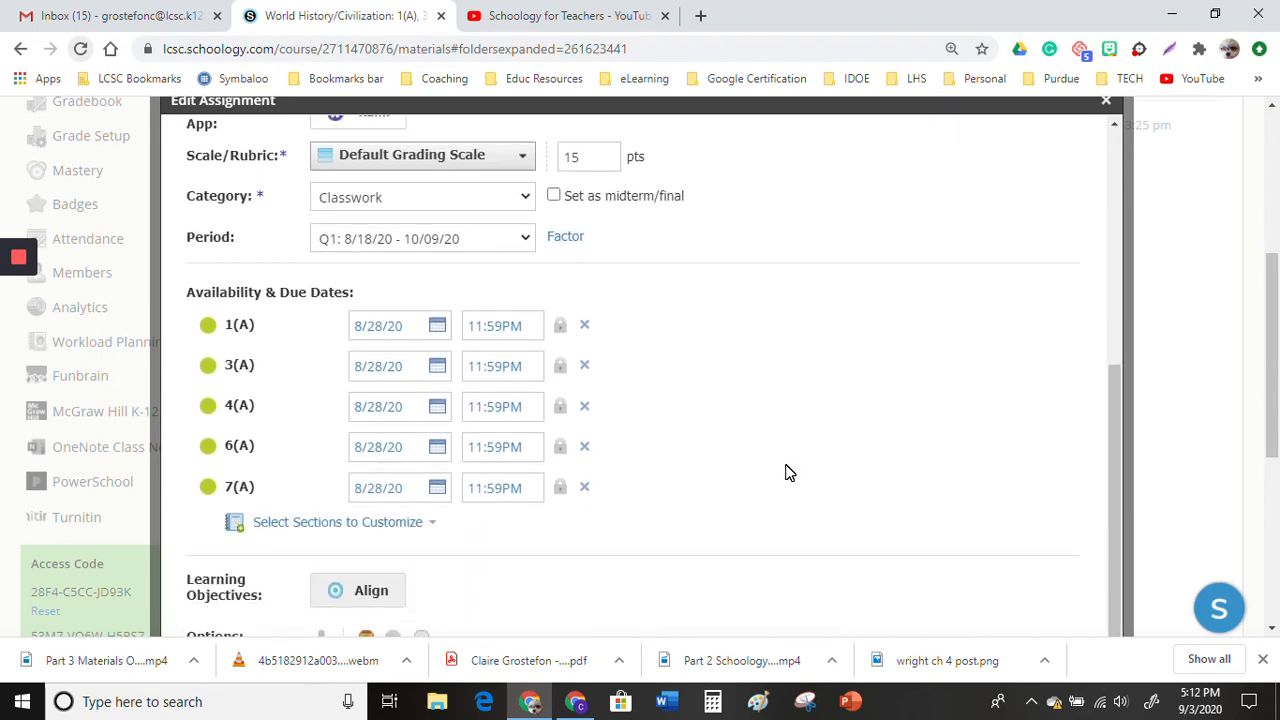
scroll(786, 485, "down", 5)
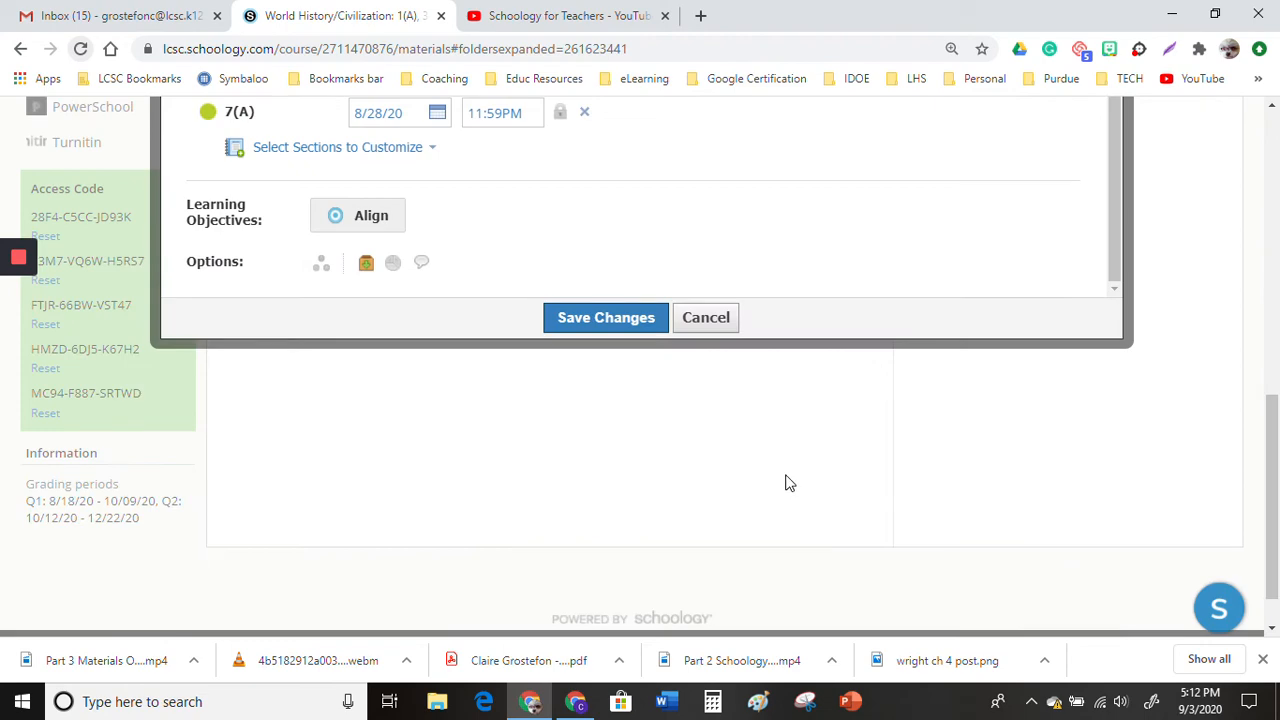
left_click(705, 318)
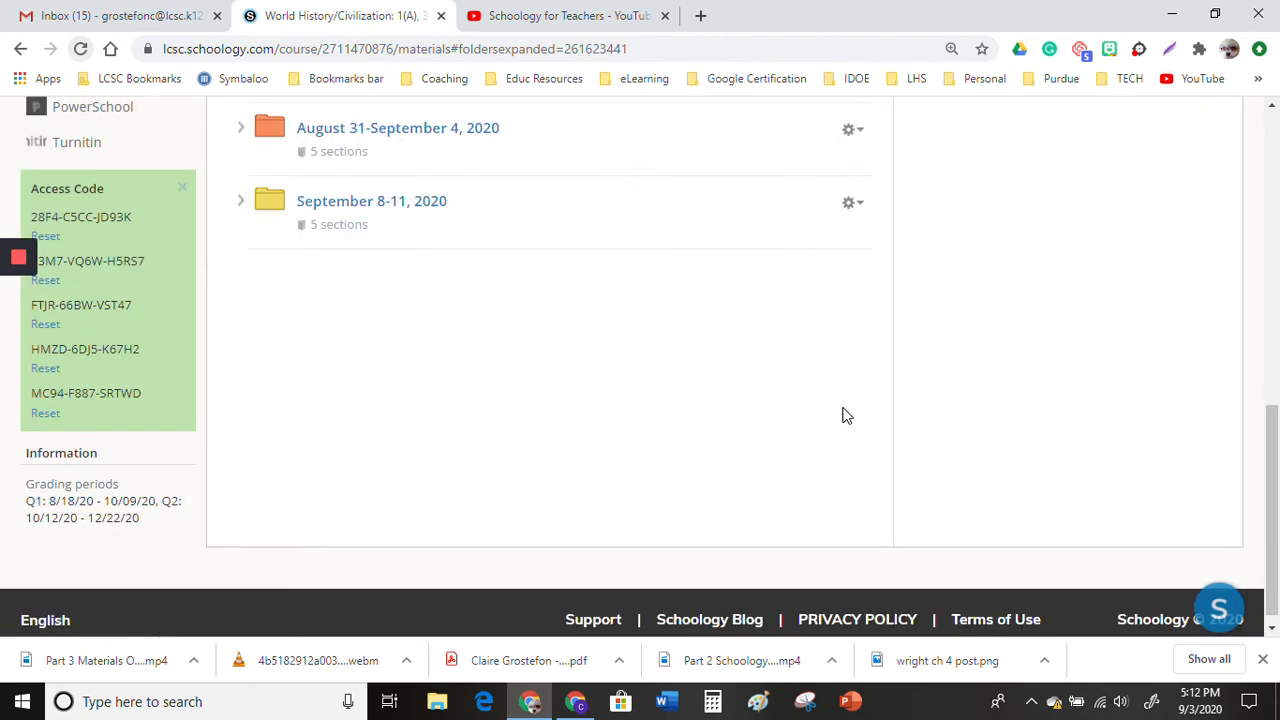
scroll(843, 418, "up", 8)
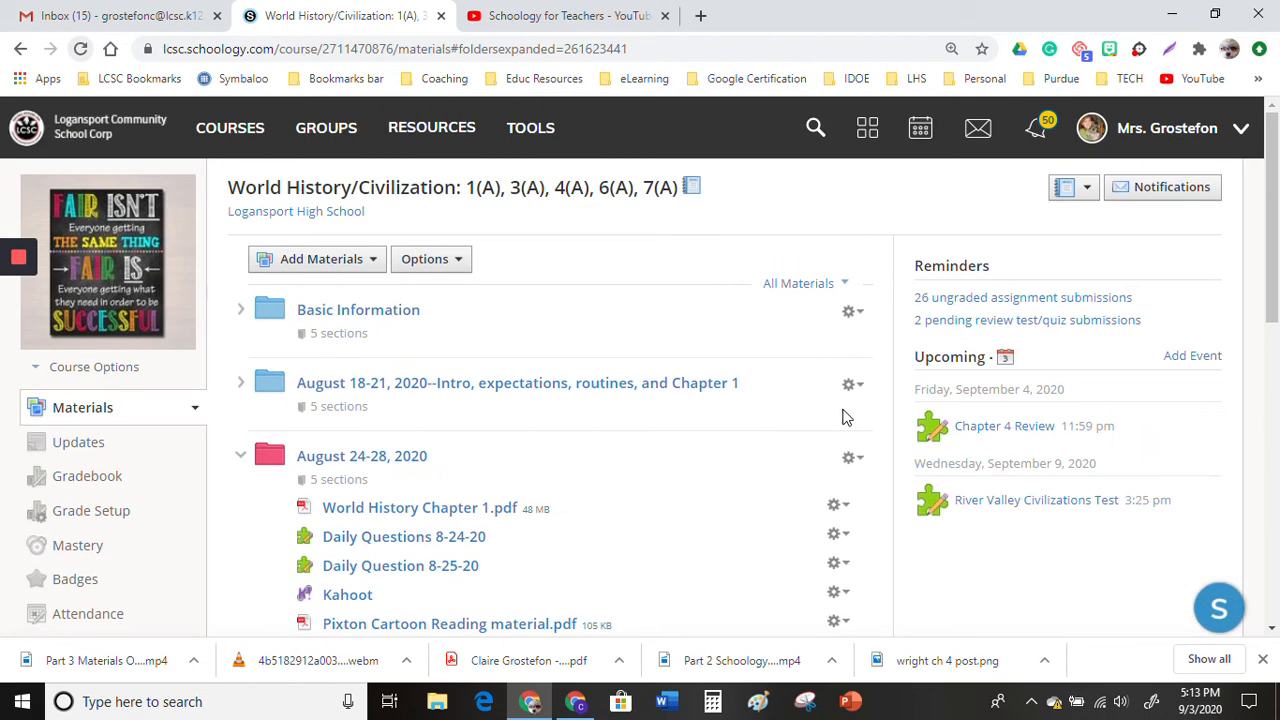
left_click(240, 458)
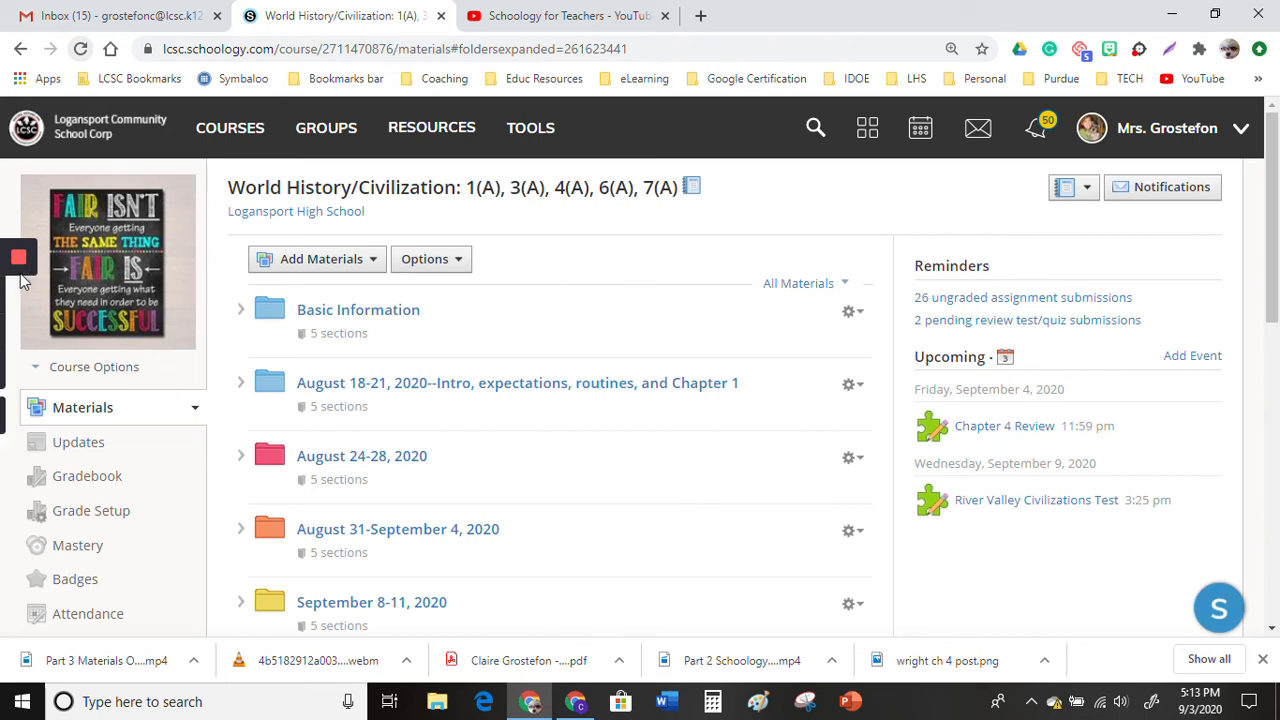
mouse_move(20, 335)
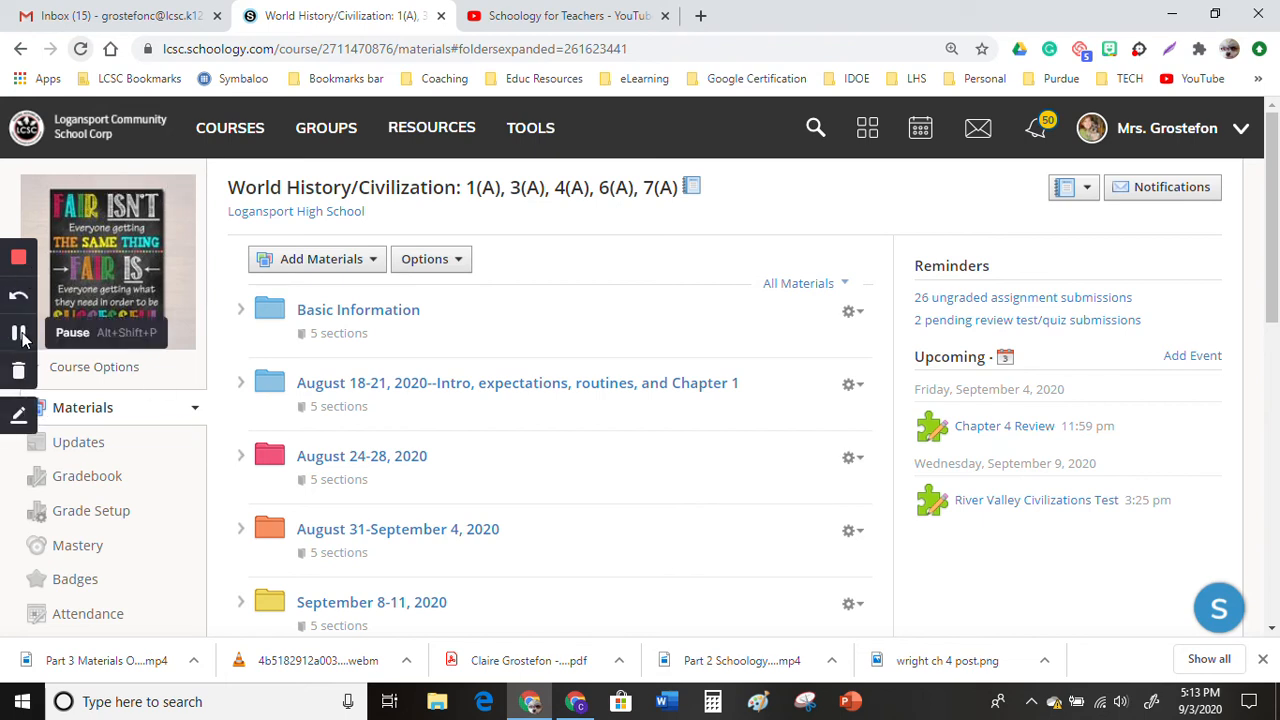
left_click(20, 336)
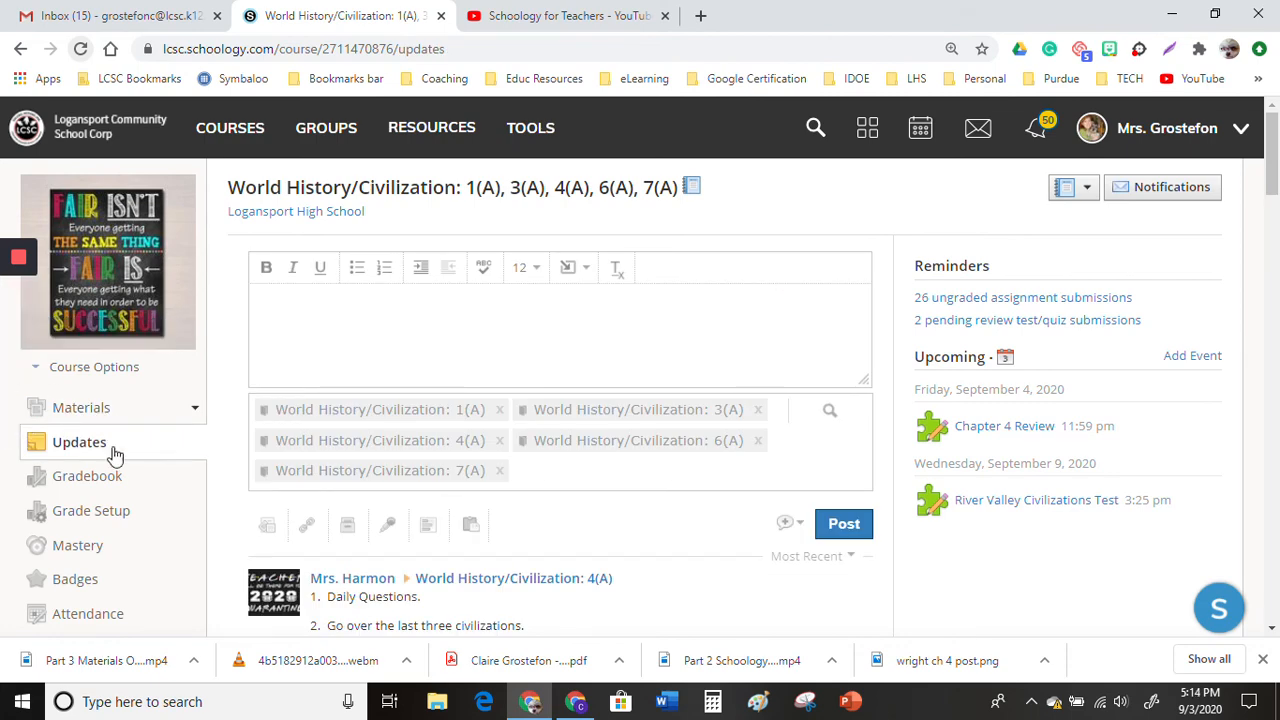
Step: Open the course gradebook, look across section 1(A)'s scores and filter the materials to the Projects category
left_click(70, 481)
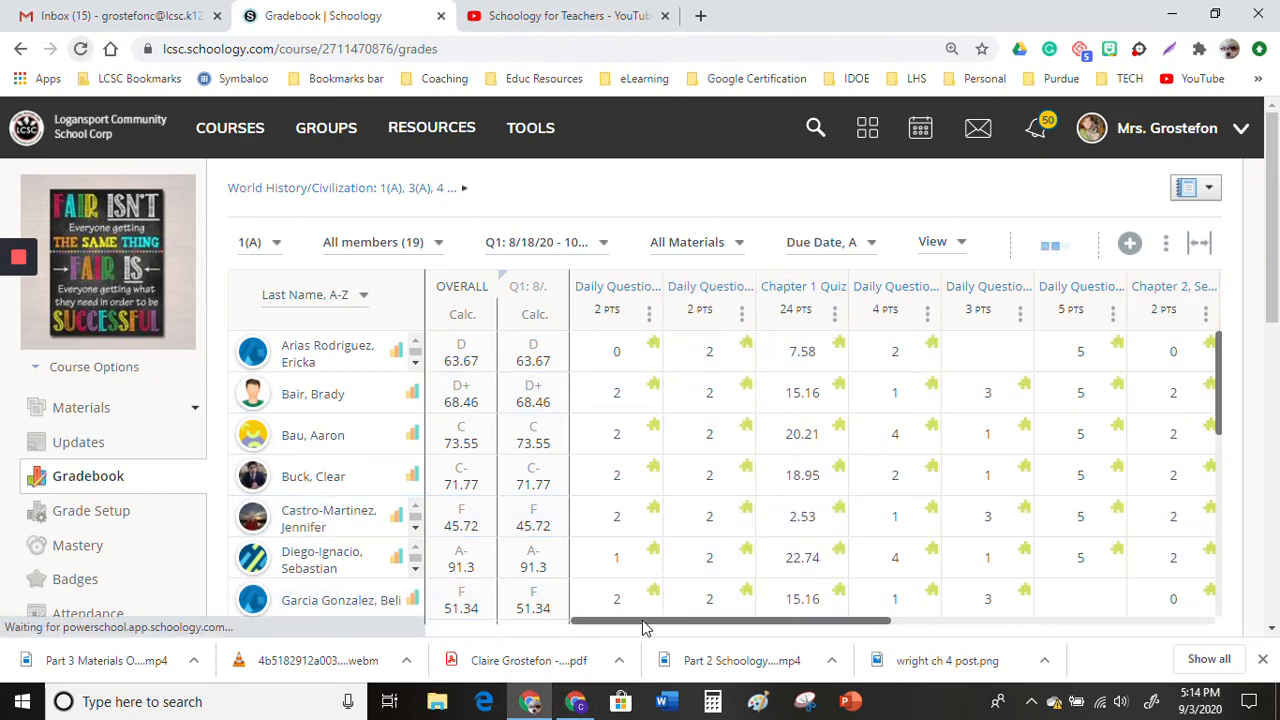
left_click_drag(644, 626, 922, 625)
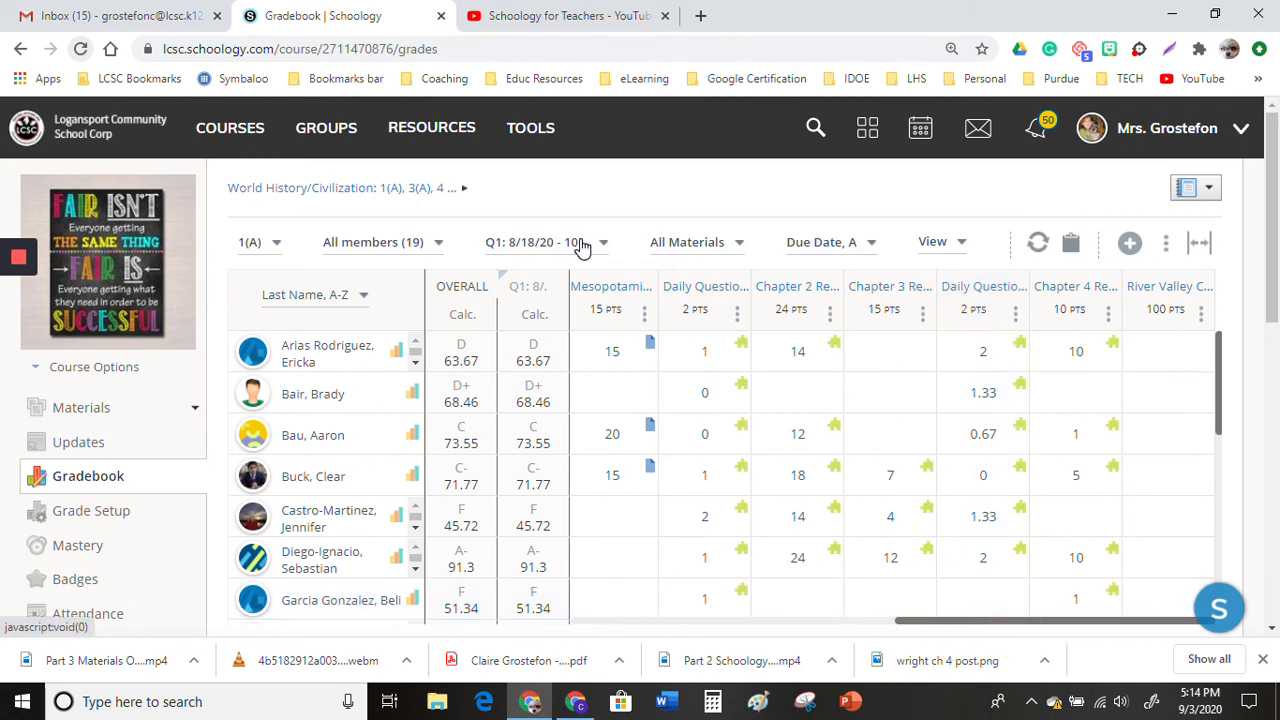
left_click(713, 245)
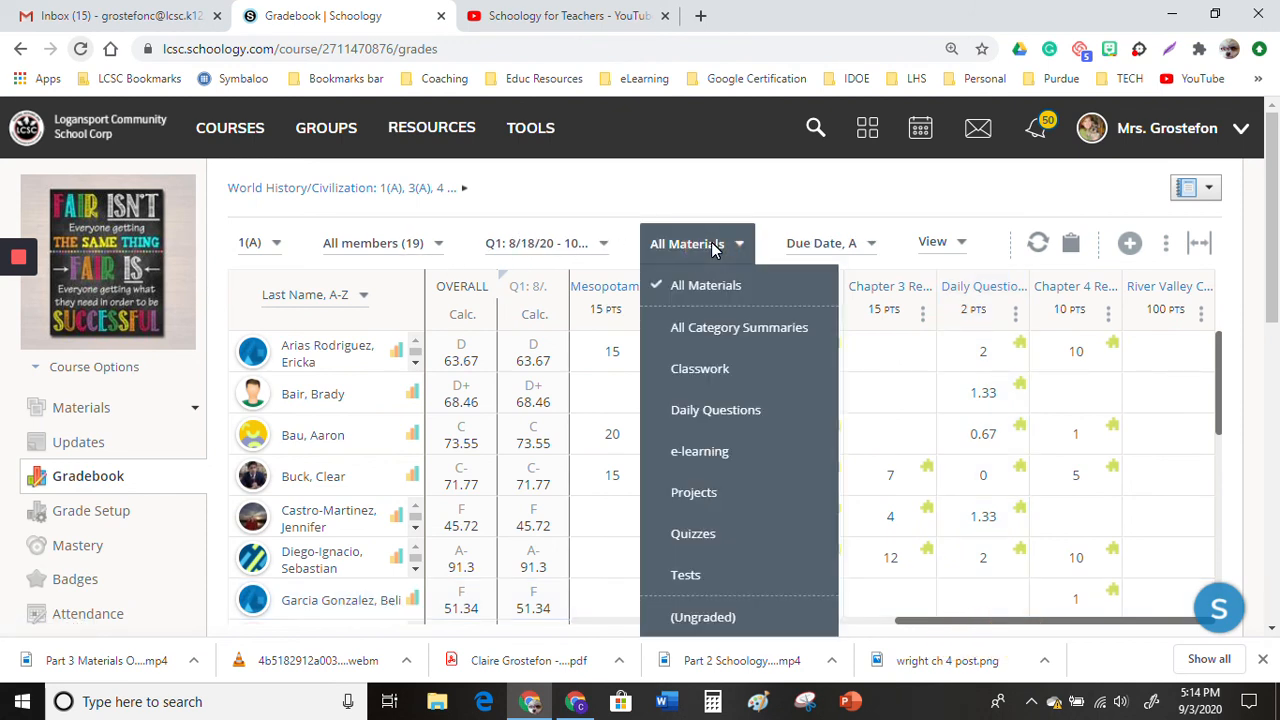
left_click(688, 492)
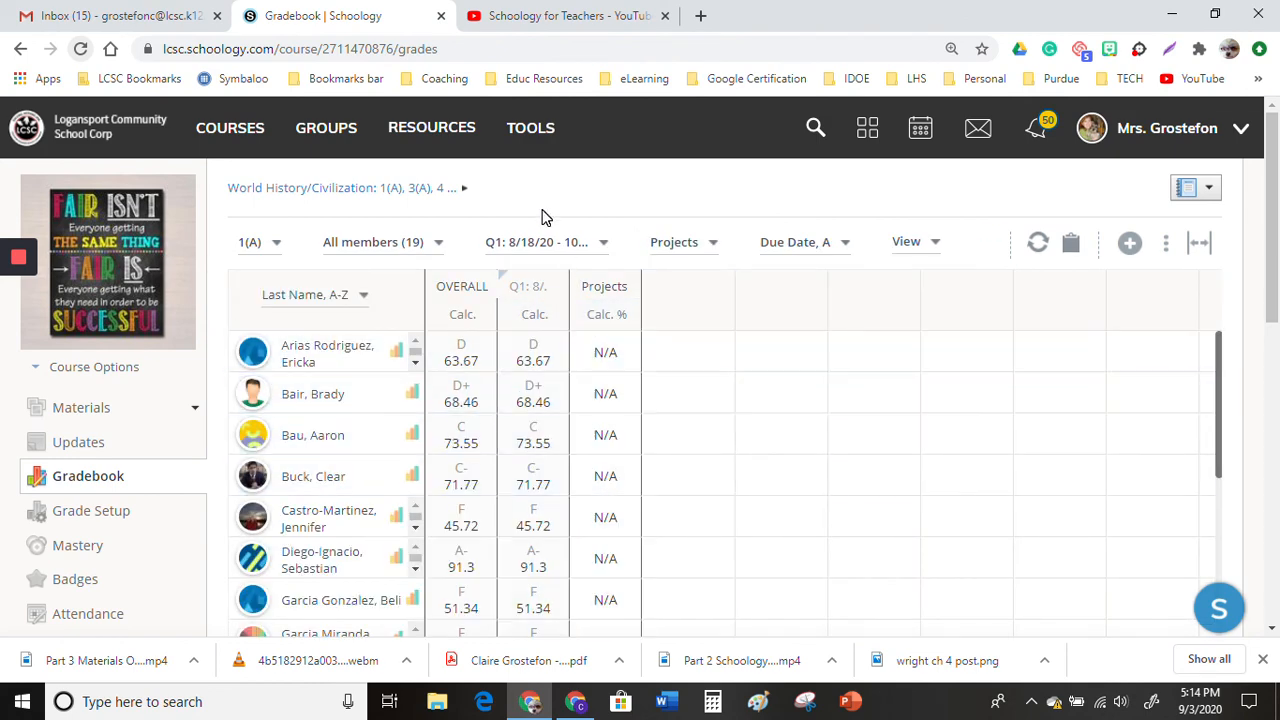
Step: Switch the gradebook filter to the Daily Questions category and look over the students' scores
left_click(674, 245)
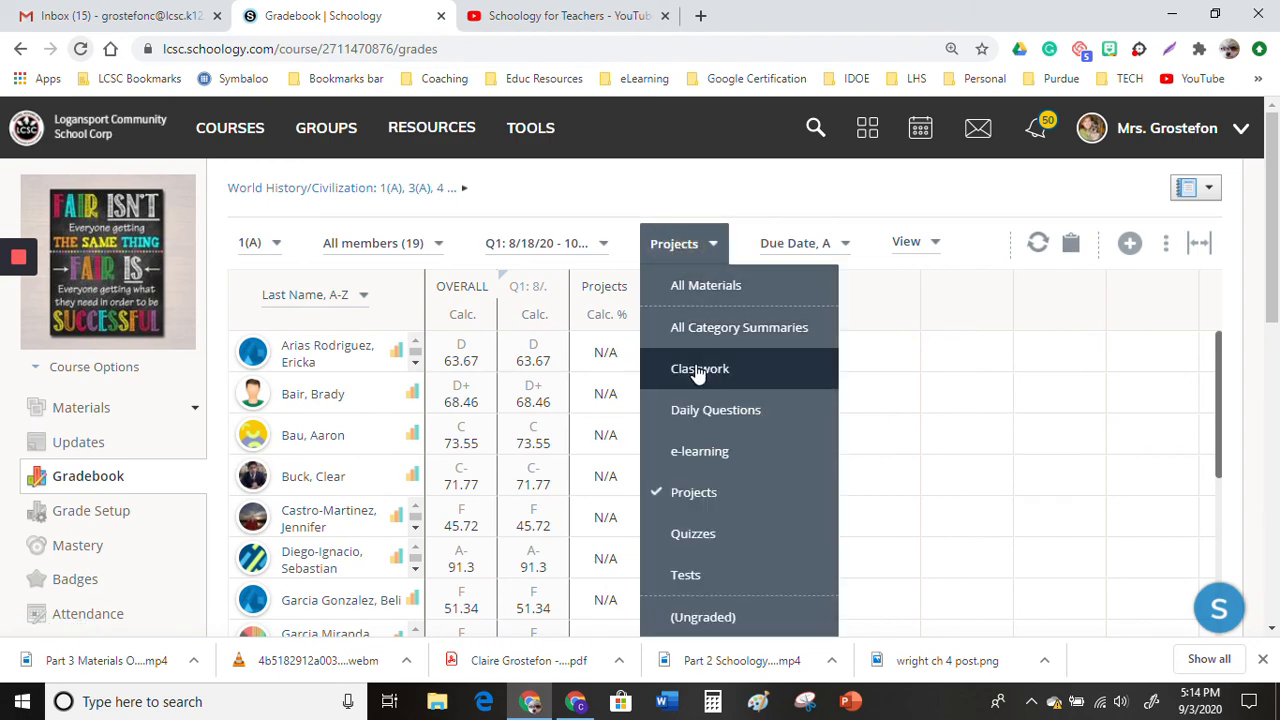
left_click(700, 408)
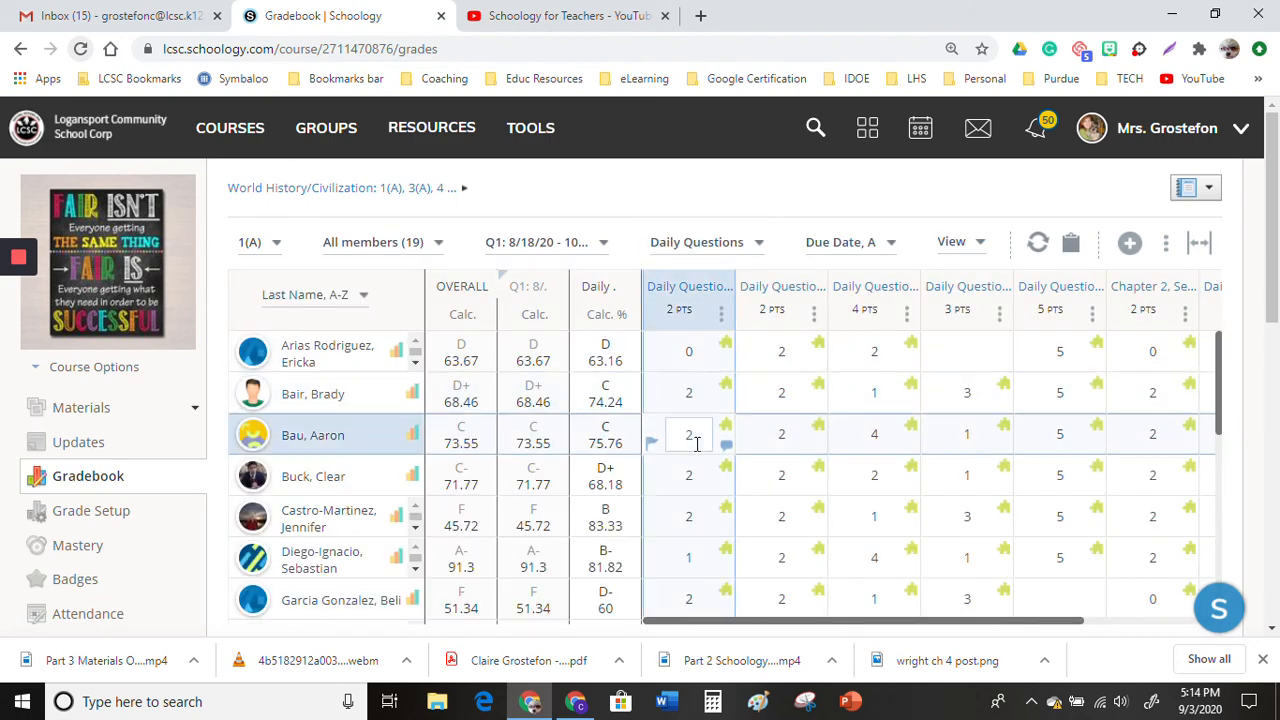
left_click_drag(690, 622, 1172, 538)
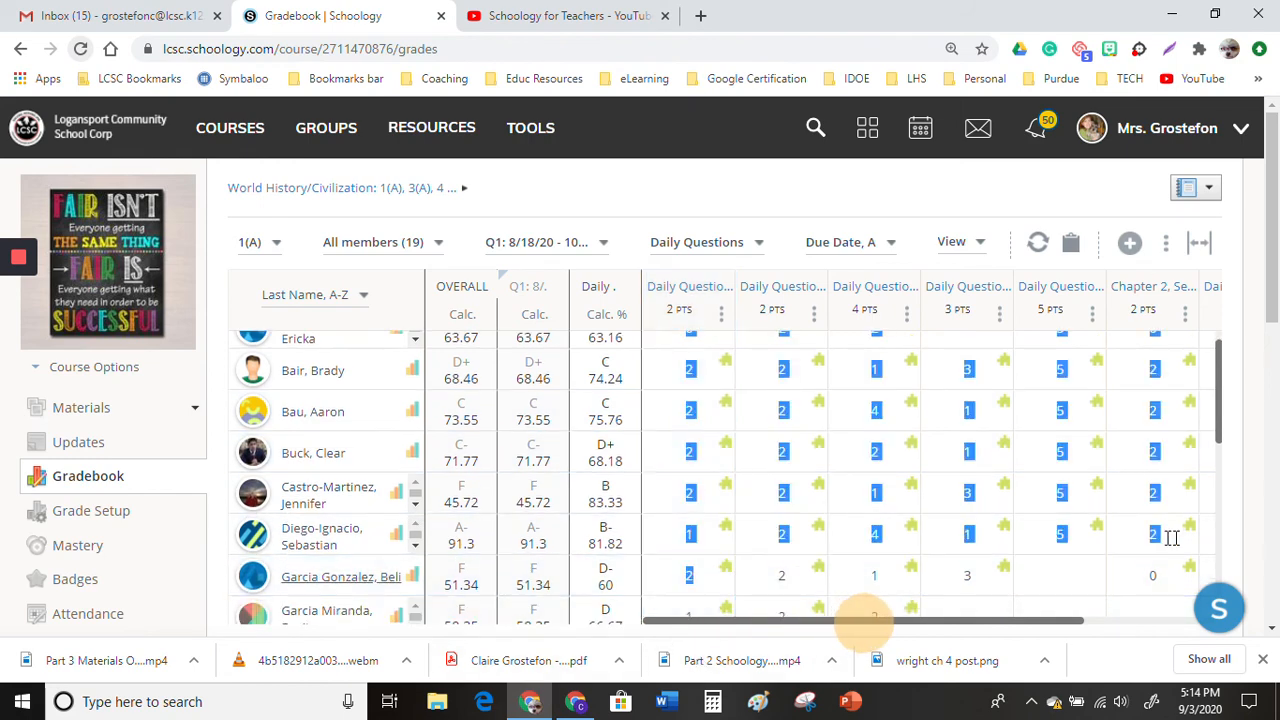
left_click(988, 616)
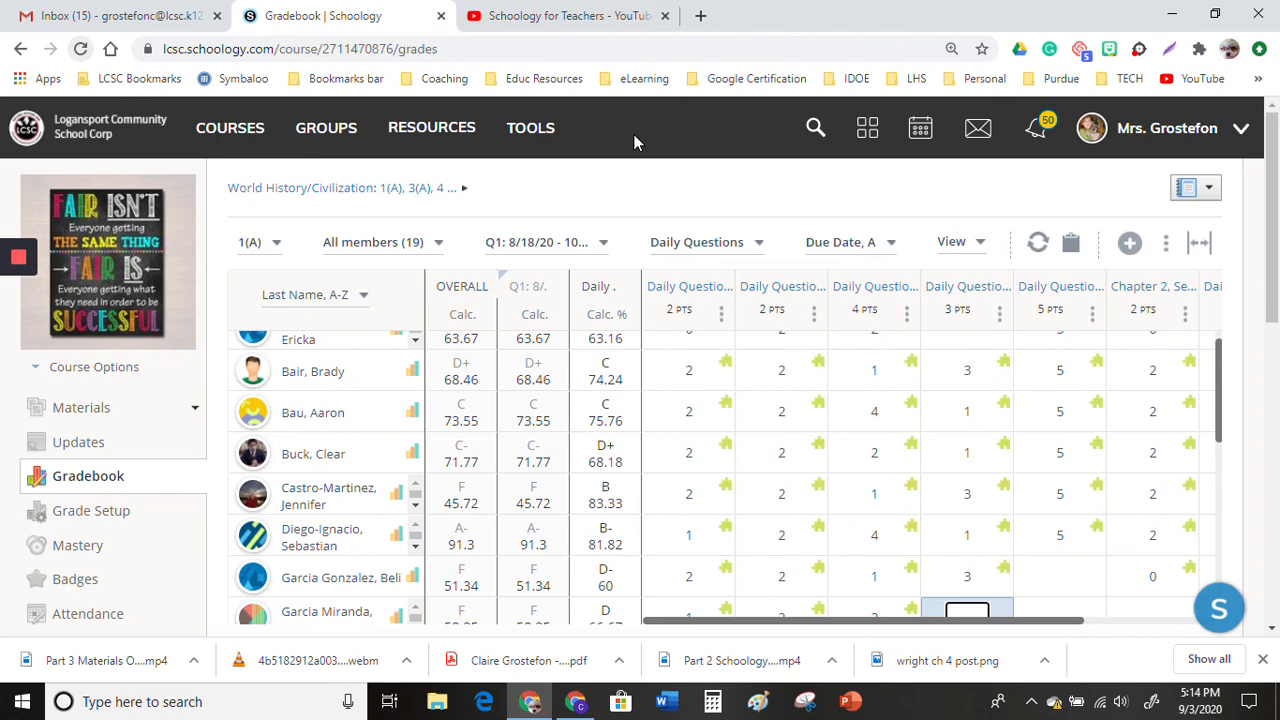
Step: Filter the gradebook to the Quizzes category and open the course's PowerSchool app
left_click(711, 248)
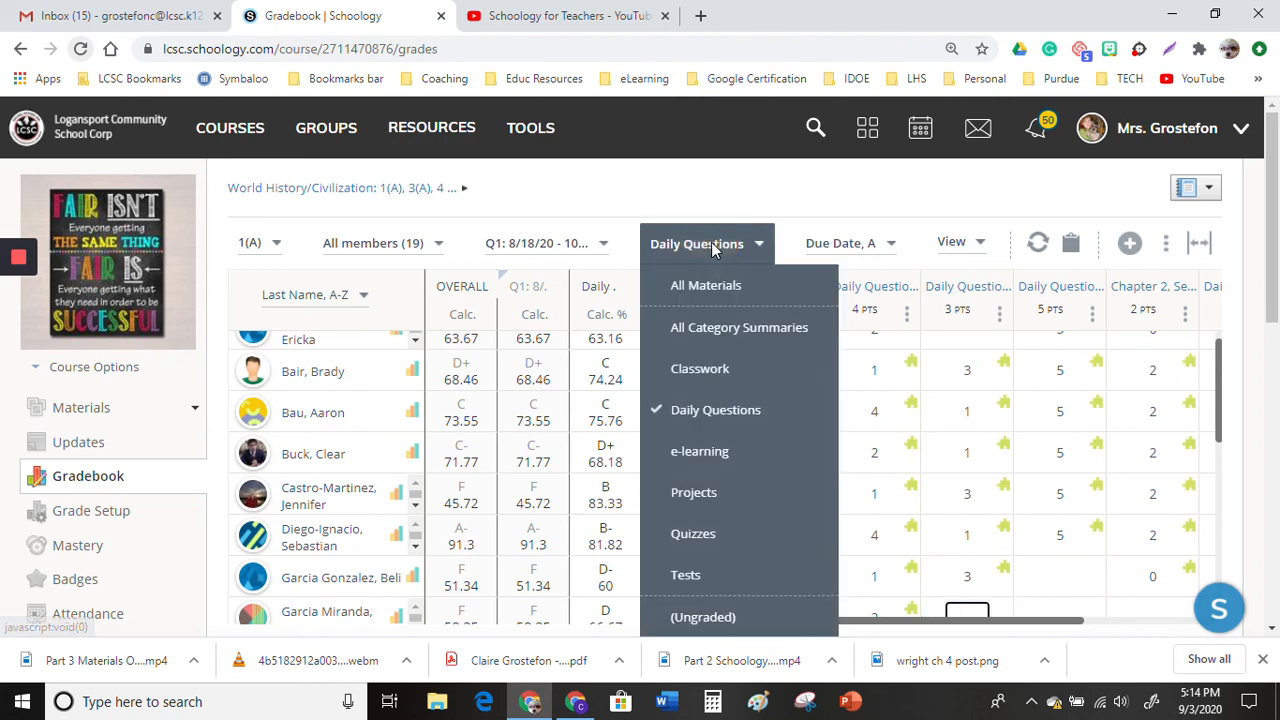
left_click(711, 535)
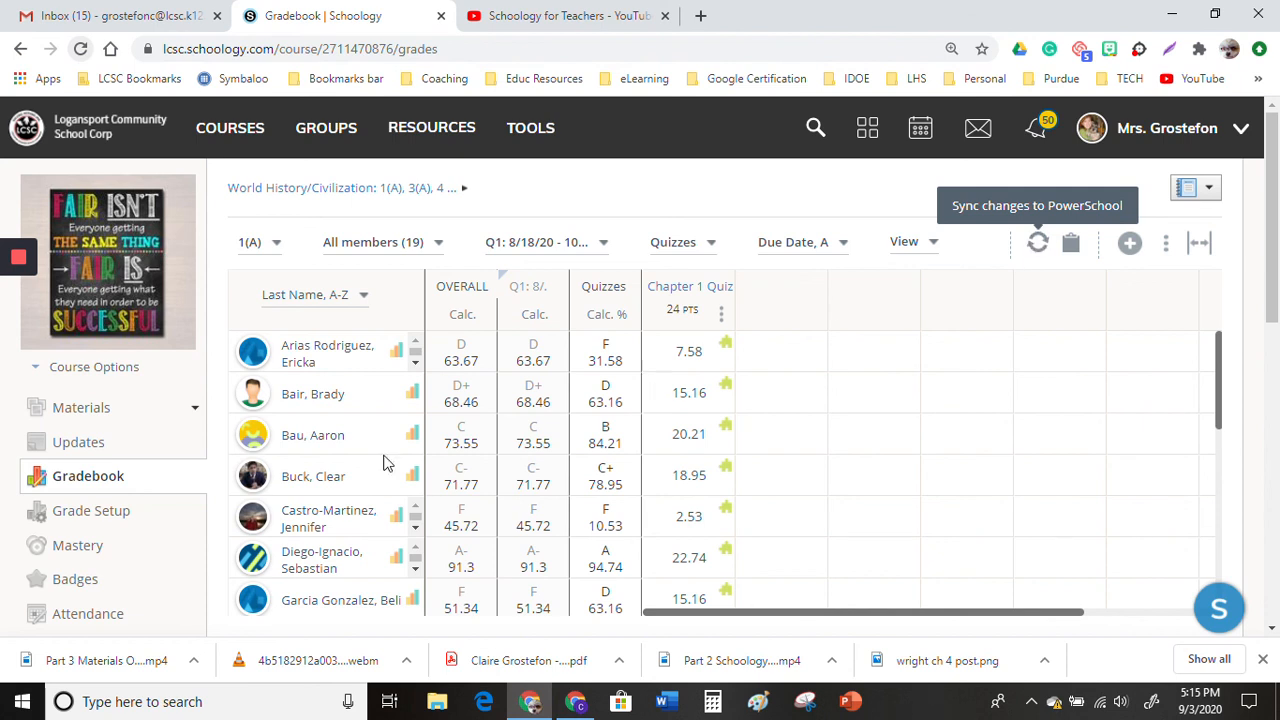
scroll(106, 491, "down", 8)
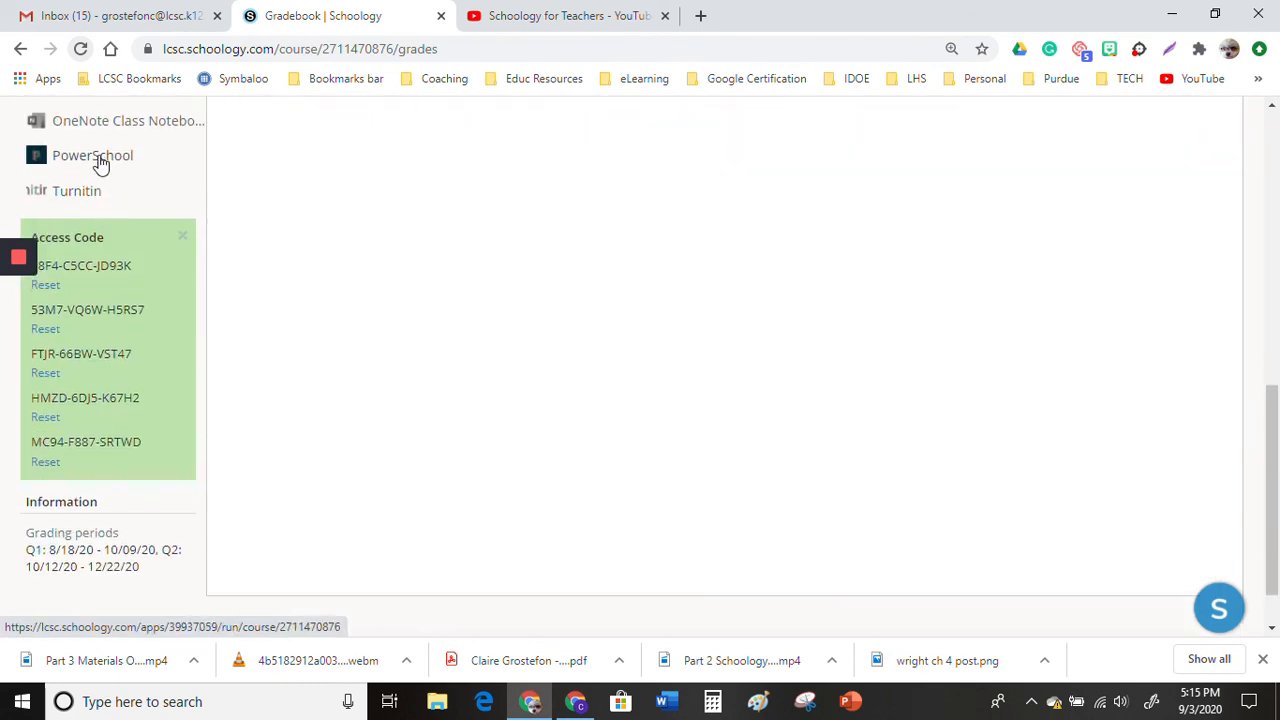
left_click(97, 158)
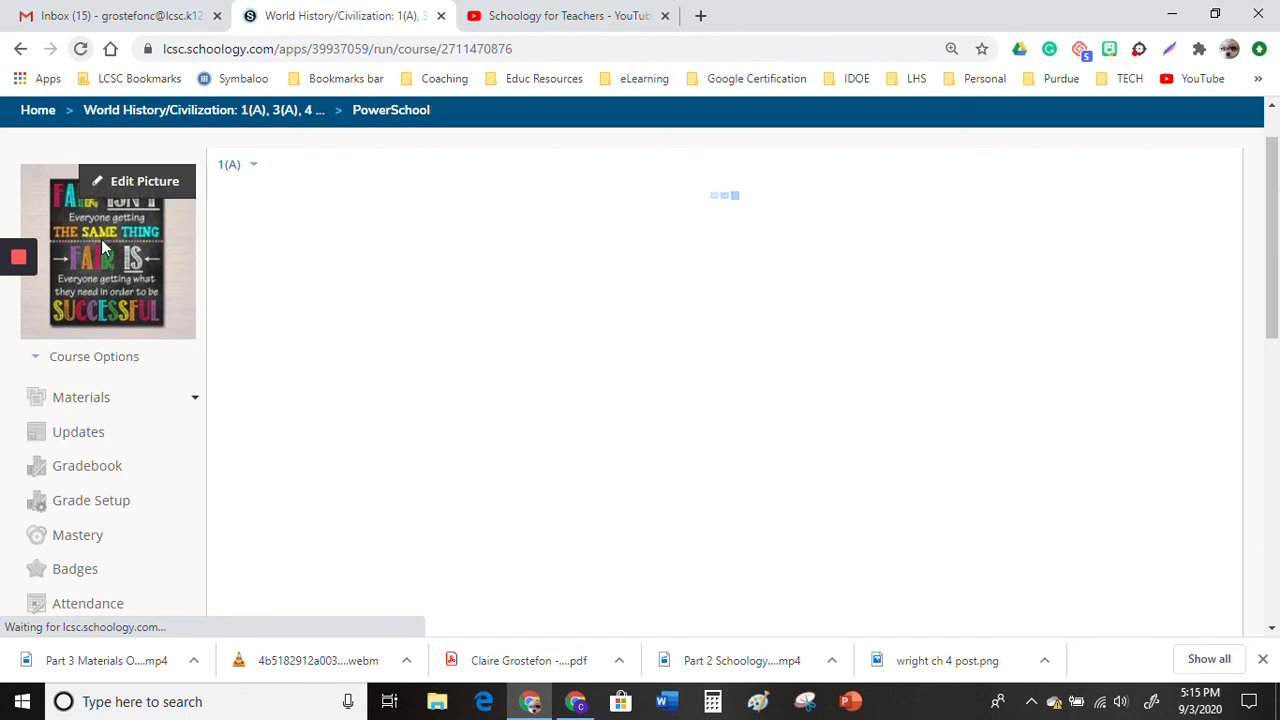
left_click(20, 343)
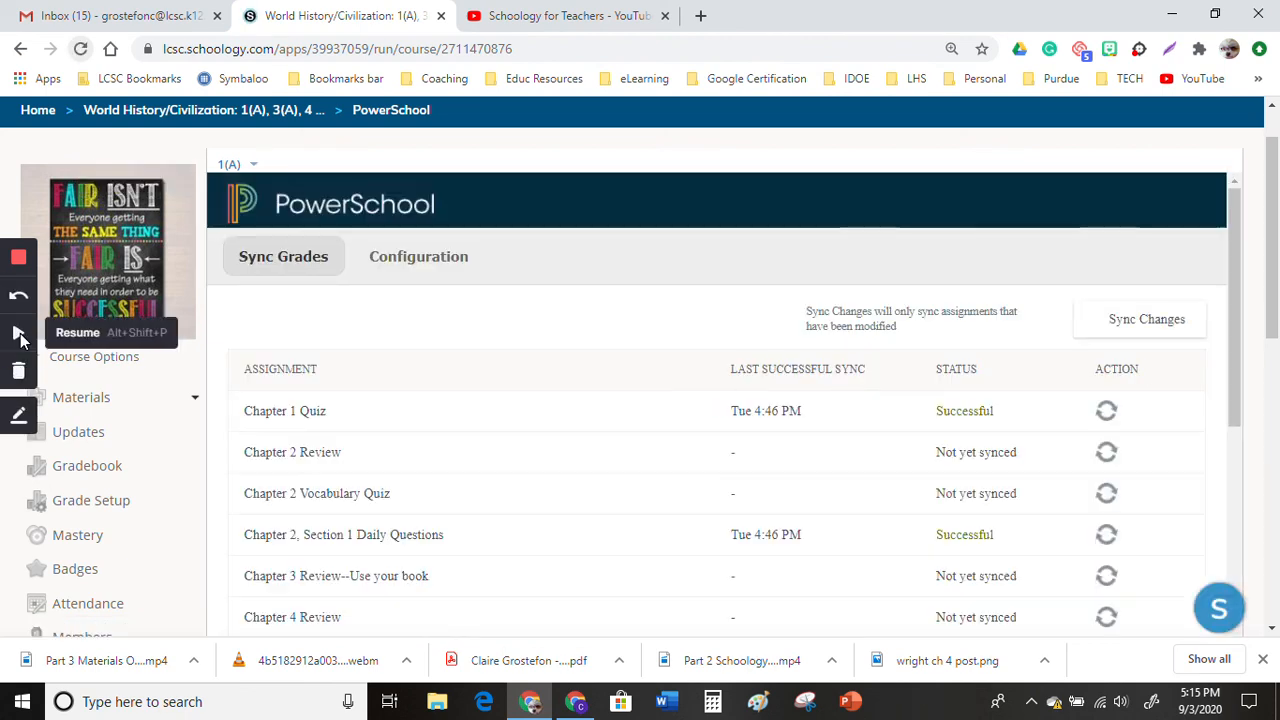
left_click(20, 340)
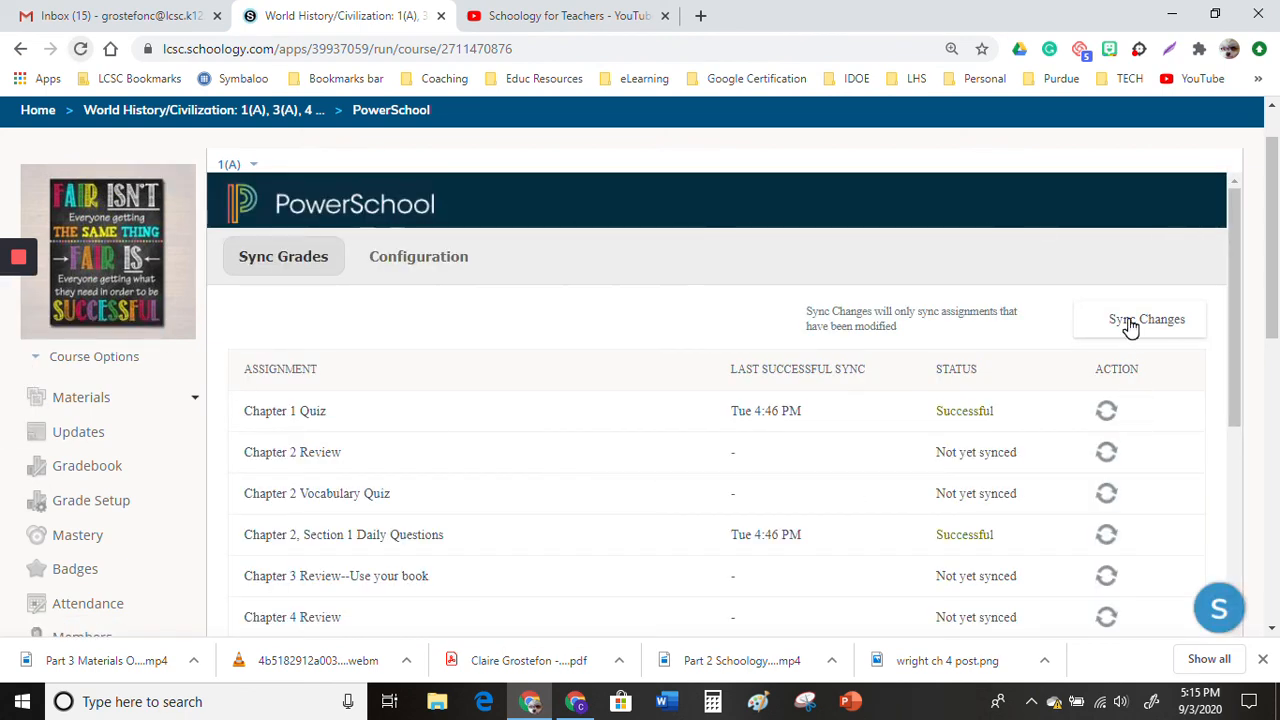